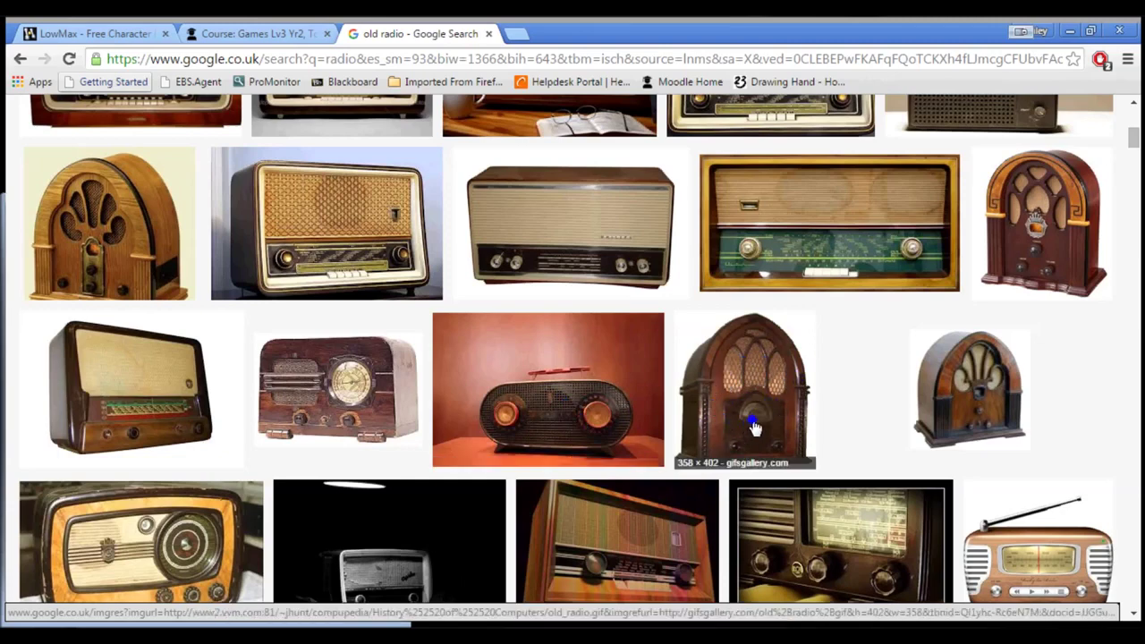
Browse the old radio image results to examine the shapes and details of vintage radio cases.
scroll(754, 428, "up", 5)
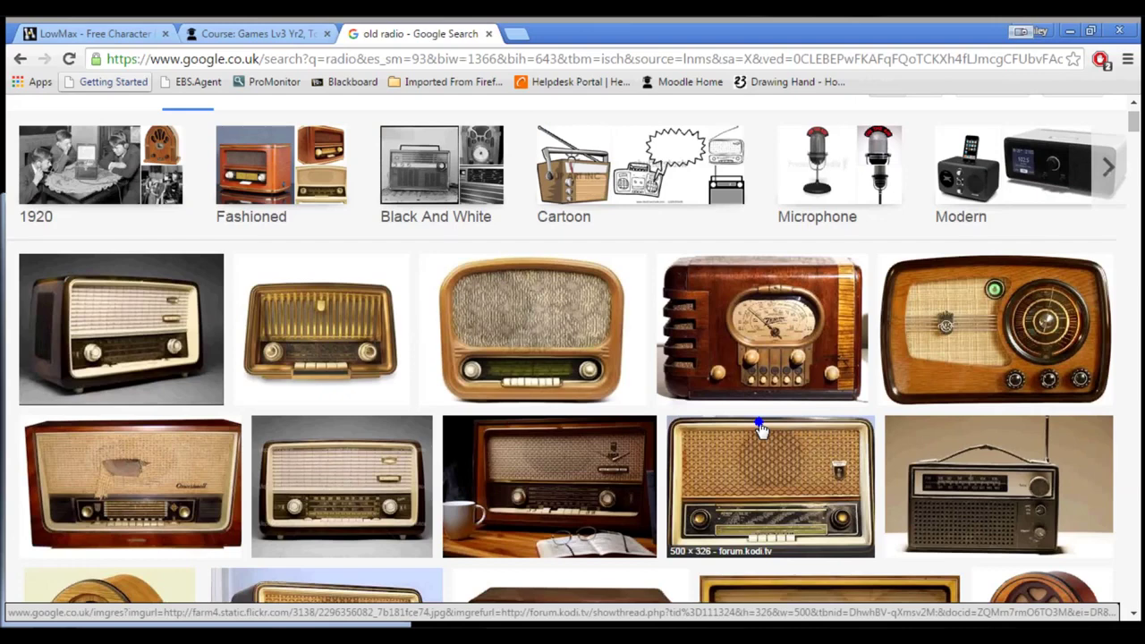
scroll(759, 429, "down", 1)
scroll(759, 430, "up", 2)
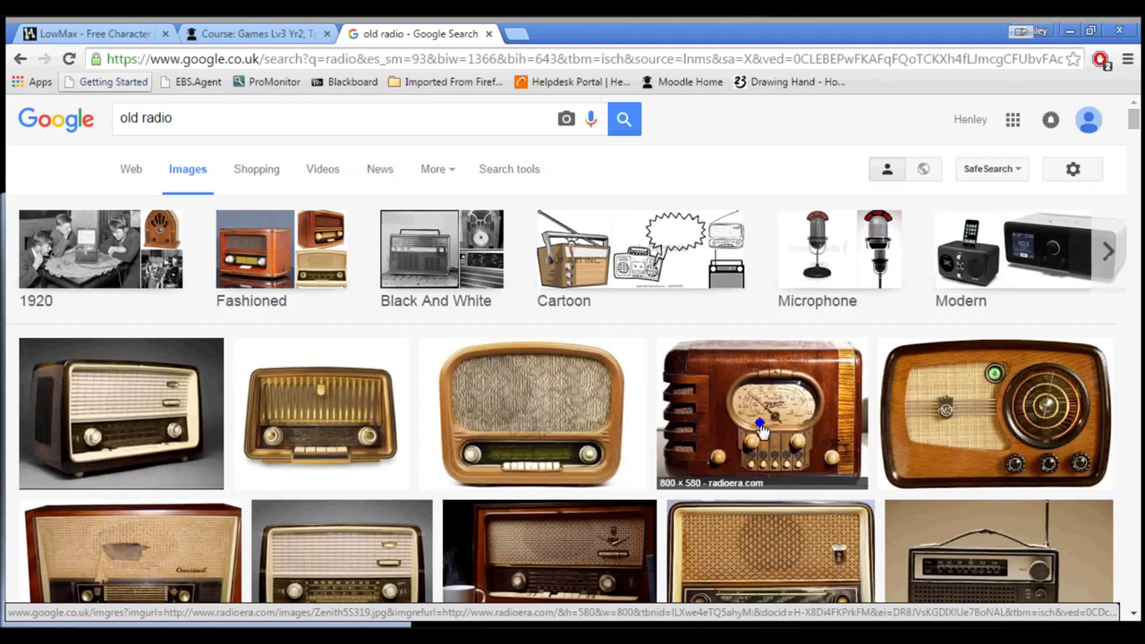
scroll(760, 430, "down", 2)
scroll(763, 432, "down", 1)
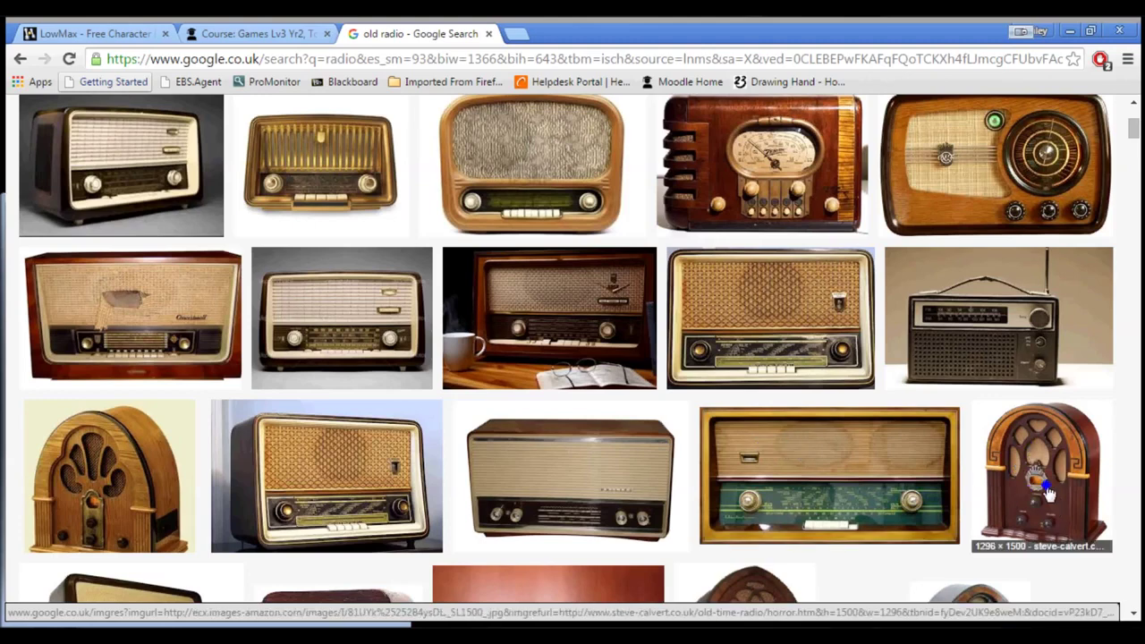
scroll(1049, 494, "down", 3)
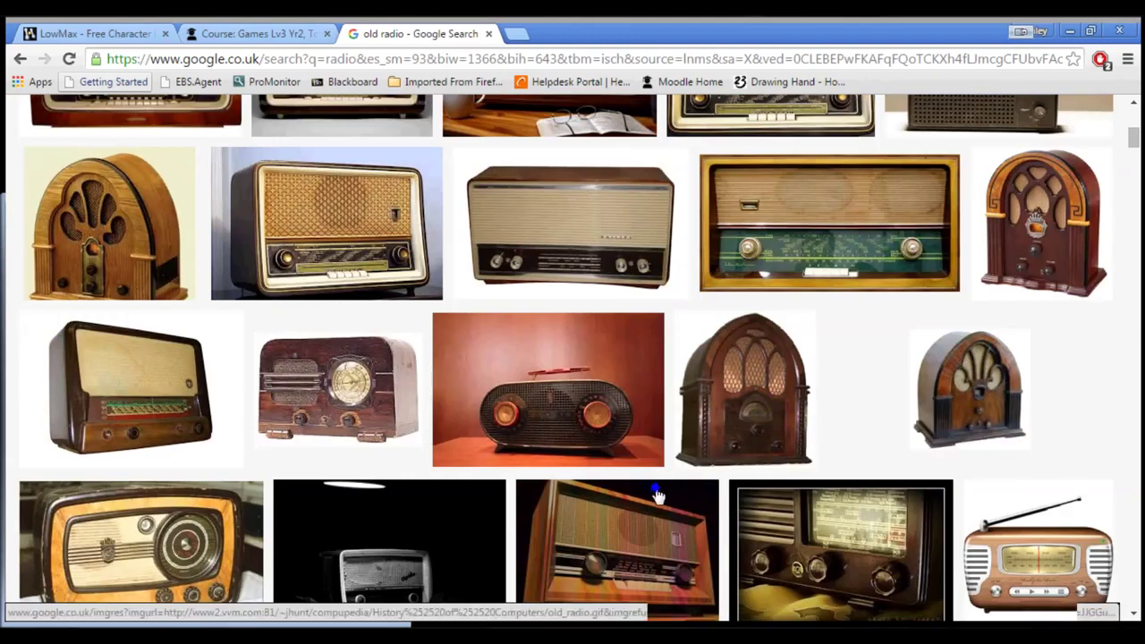
Switch to 3ds Max and set the metric display unit scale to centimeters.
left_click(535, 634)
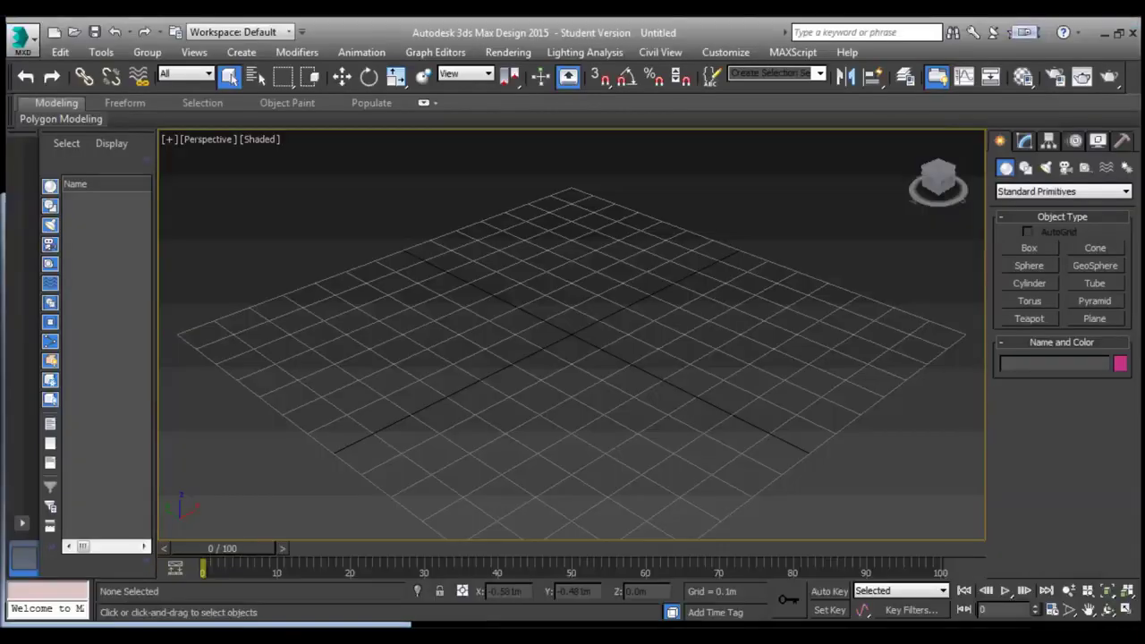
left_click(727, 52)
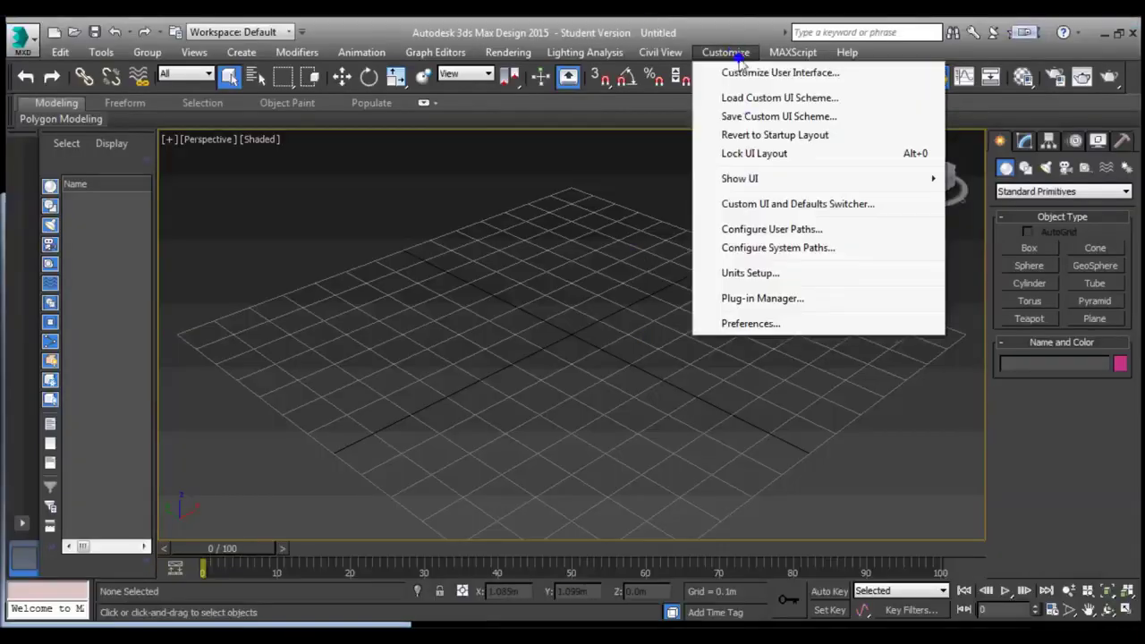
left_click(756, 273)
left_click(535, 269)
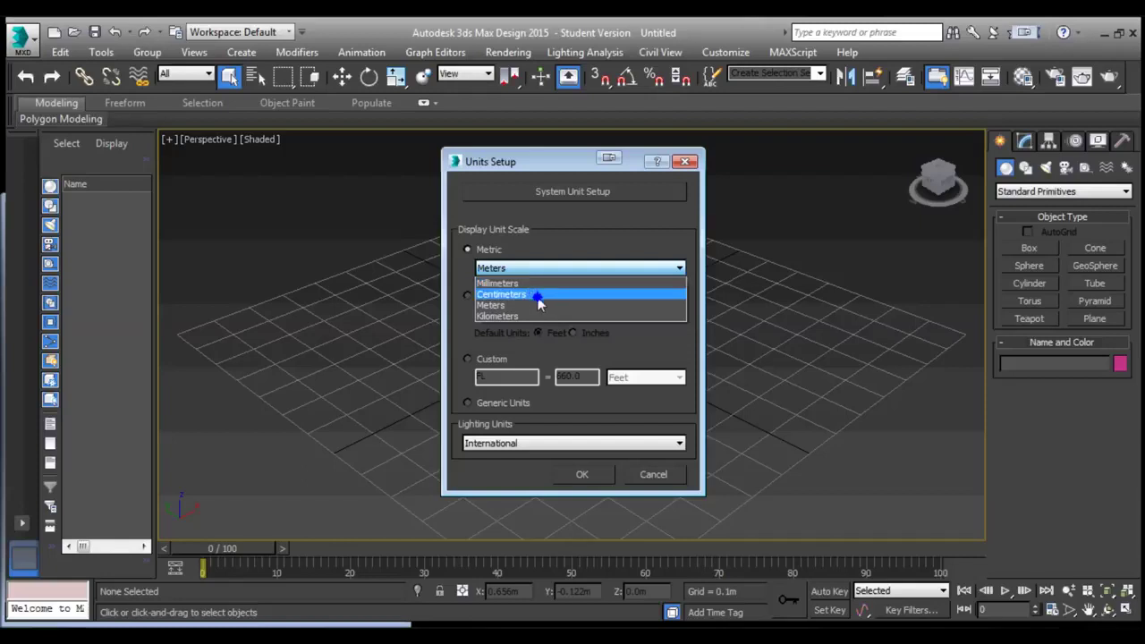
left_click(537, 294)
left_click(582, 475)
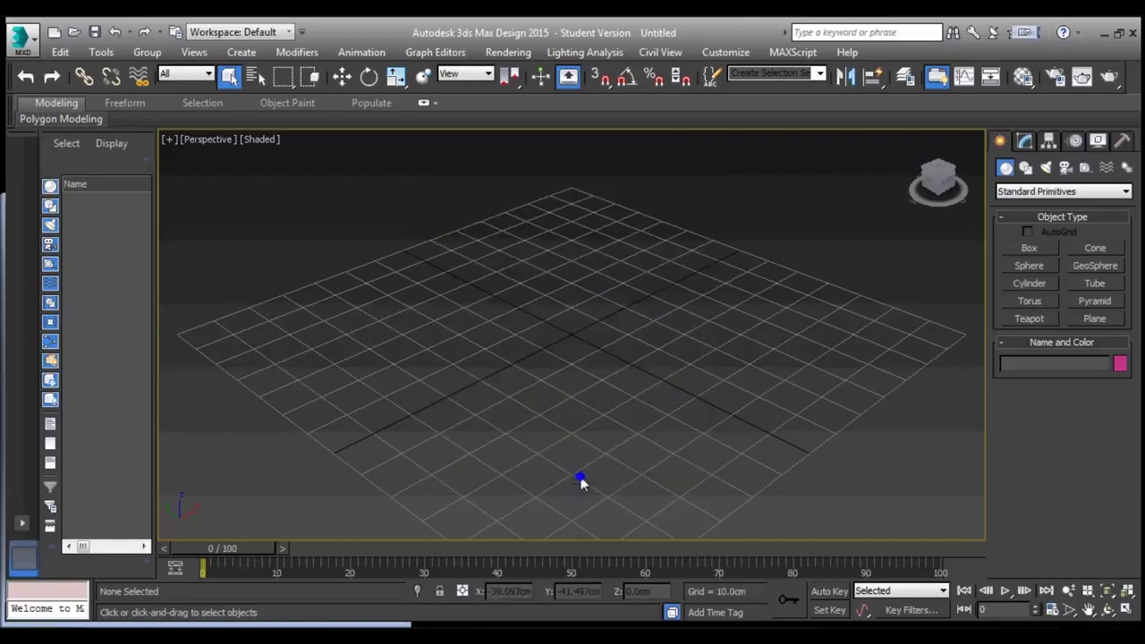
Create a box near the grid centre, about 45 cm long, 39 cm wide and 45 cm high.
left_click(1029, 248)
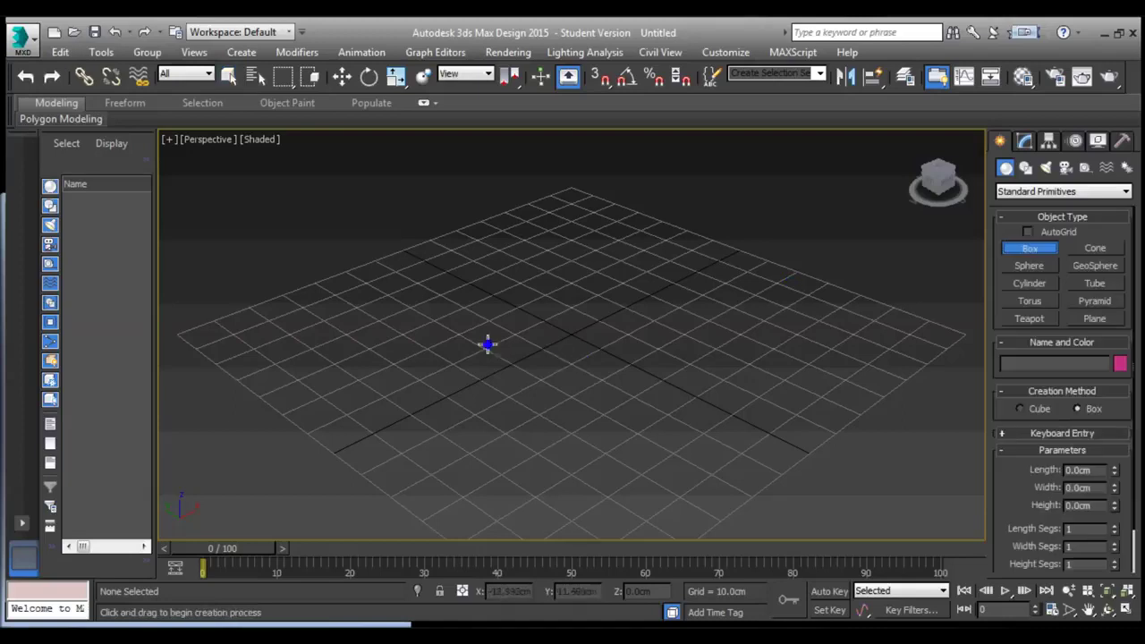
left_click_drag(686, 364, 710, 349)
left_click(675, 171)
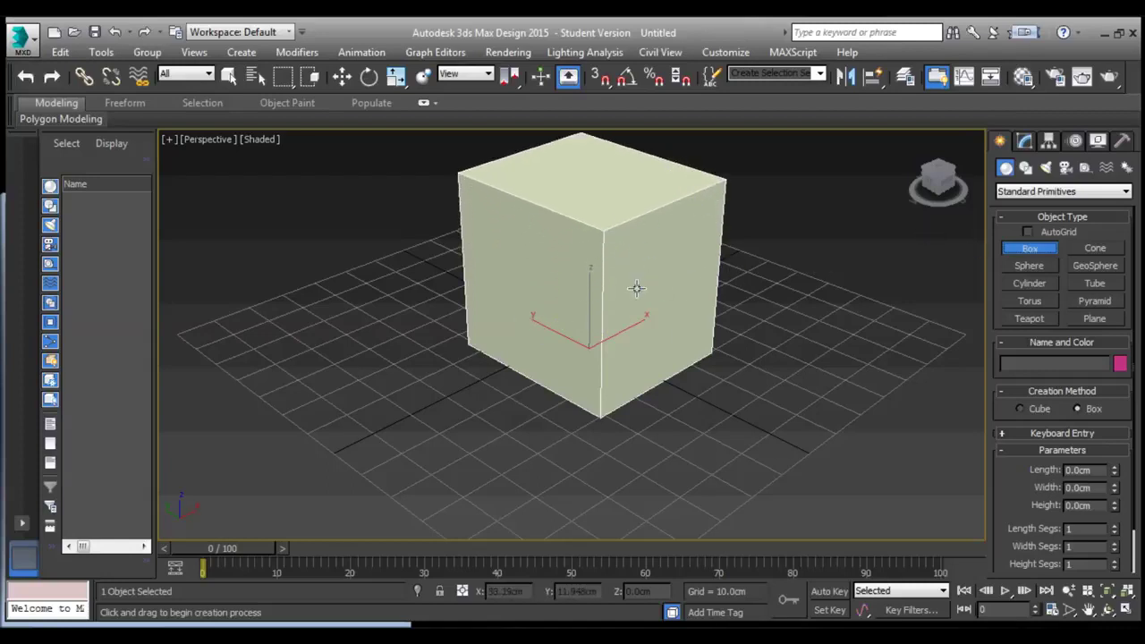
middle_click_drag(629, 266, 605, 290)
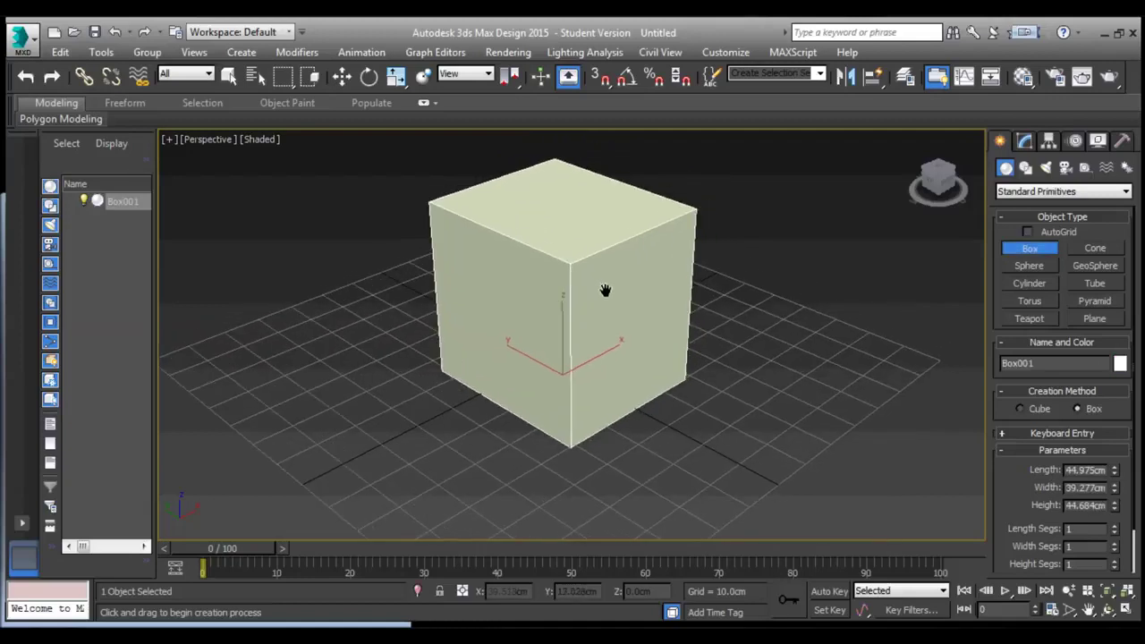
Set the box's length, width and height to 40 cm each.
left_click(1027, 144)
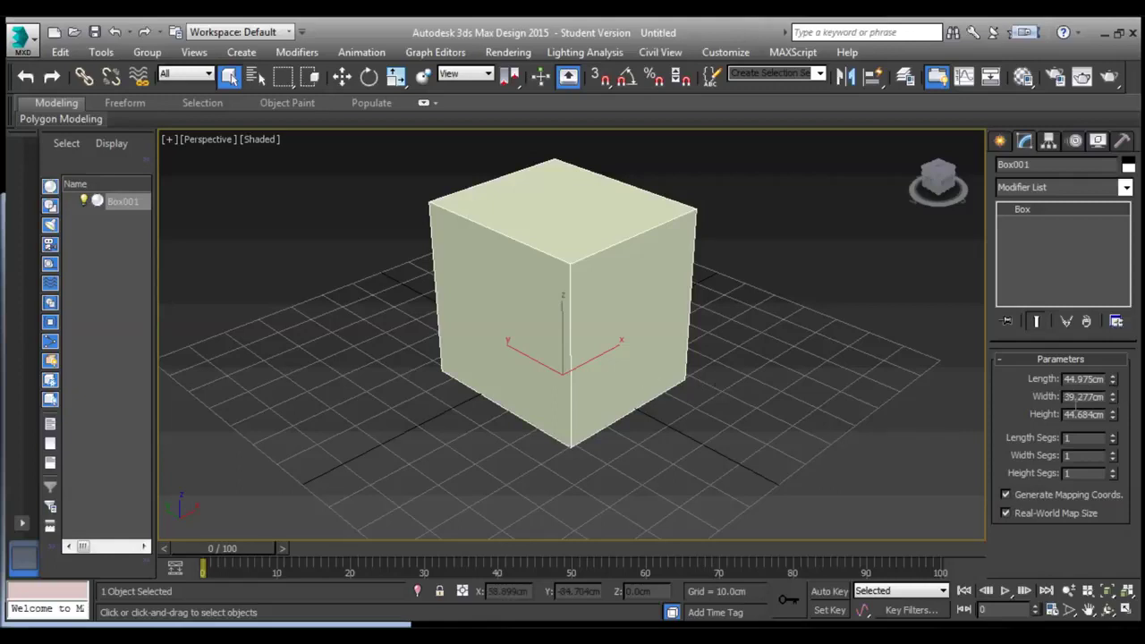
double_click(1071, 378)
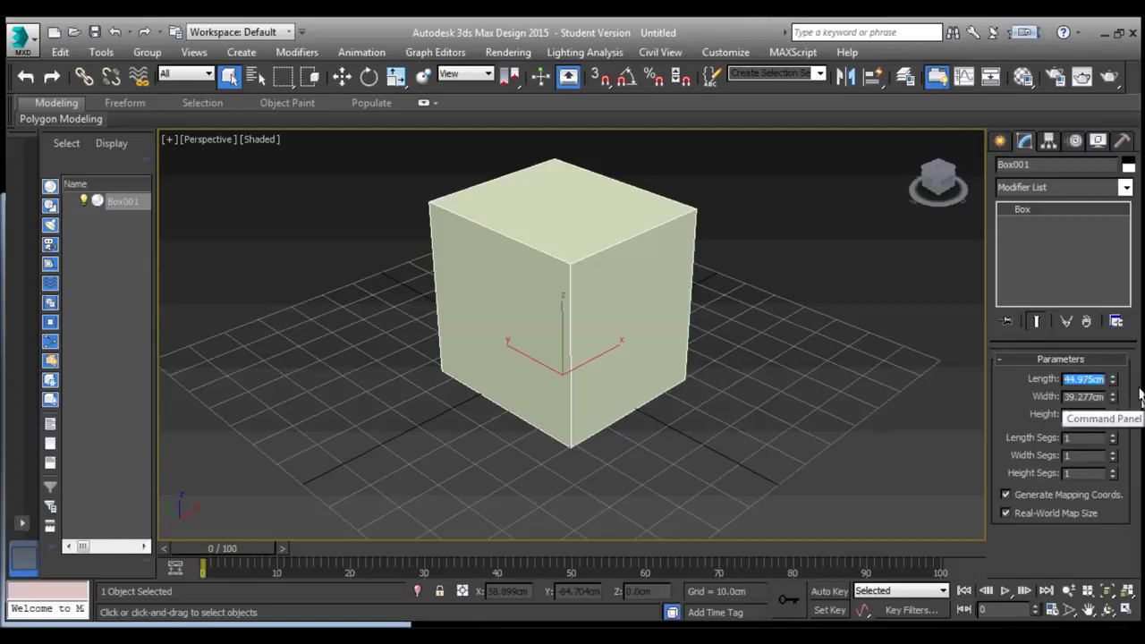
type("40")
key("Return")
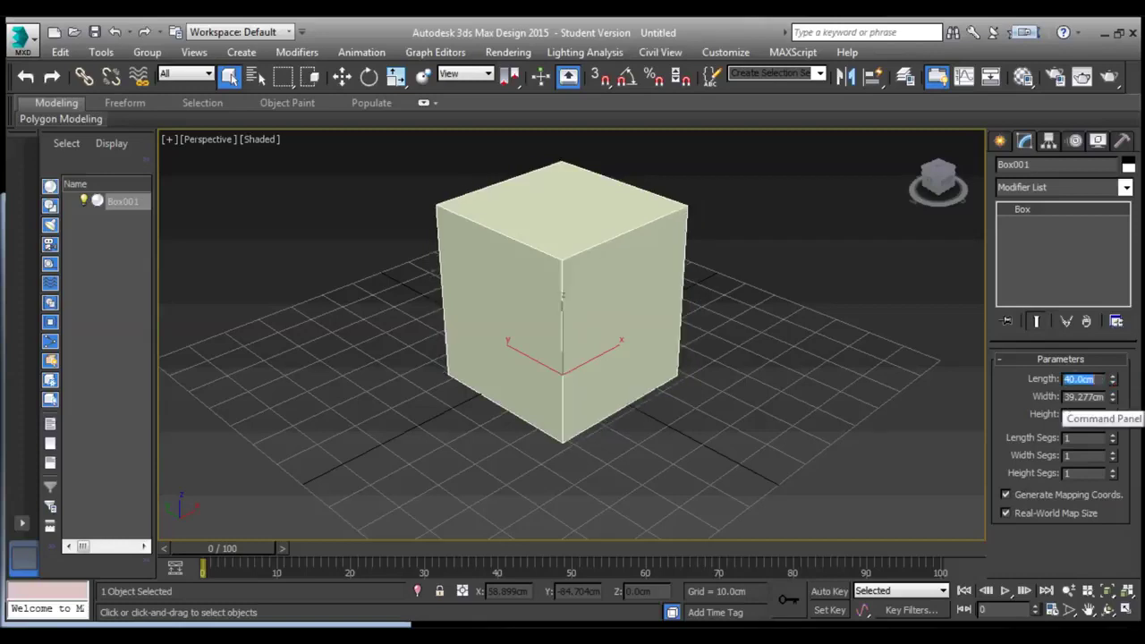
key("Tab")
type("40")
key("Tab")
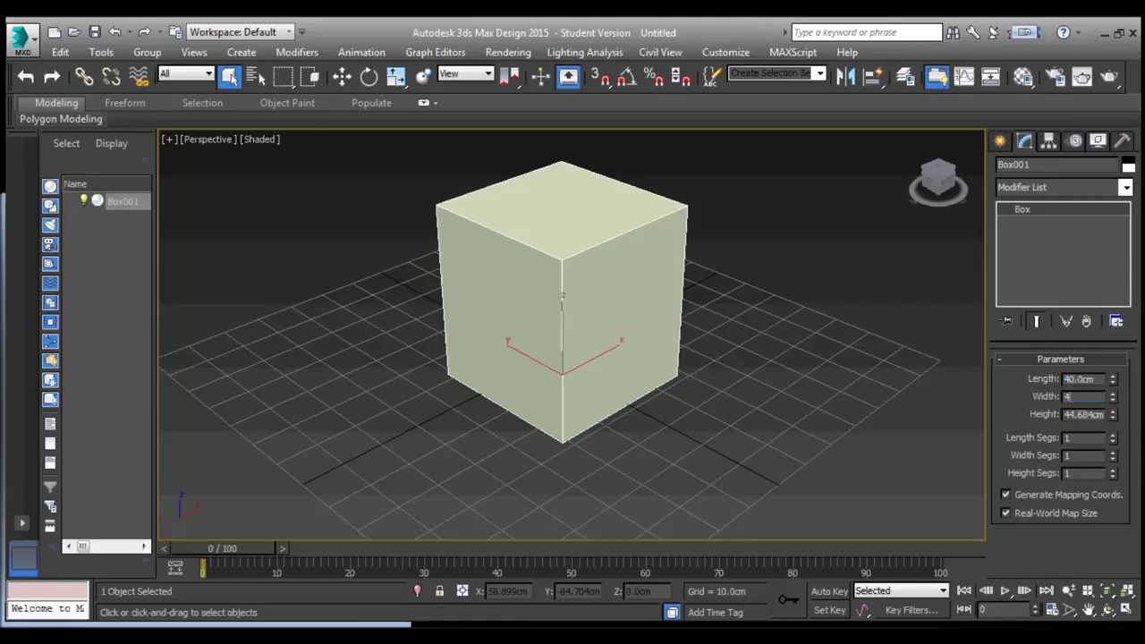
type("40")
key("Return")
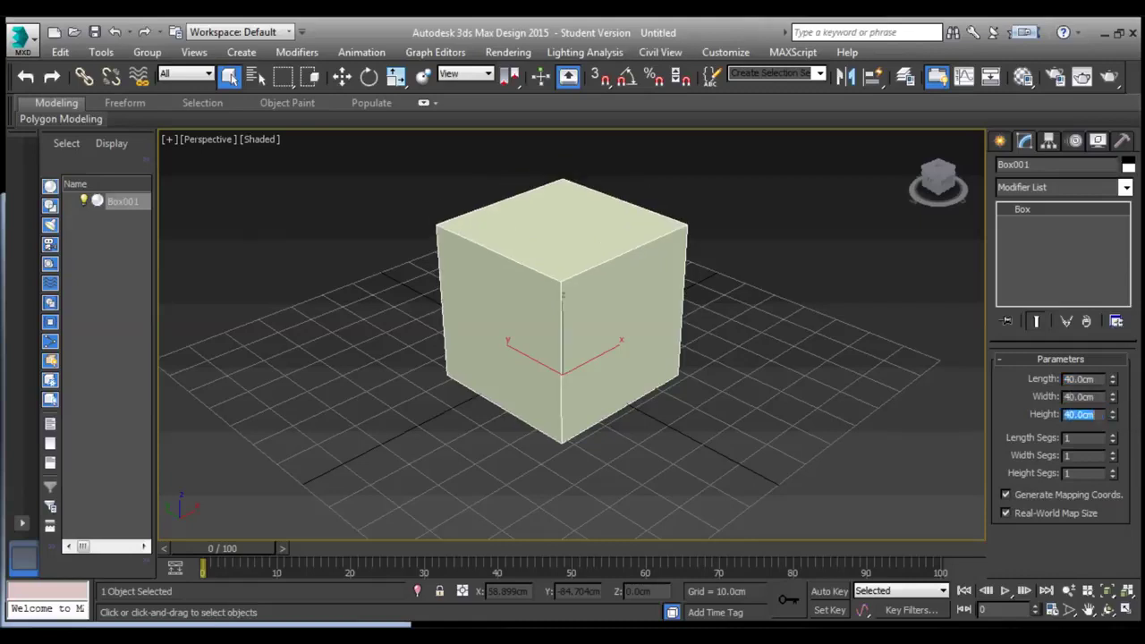
Divide the box into 3 length, 3 width and 3 height segments.
middle_click_drag(582, 300, 586, 309)
left_click(1114, 435)
left_click(1114, 435)
left_click(1113, 453)
left_click(1114, 453)
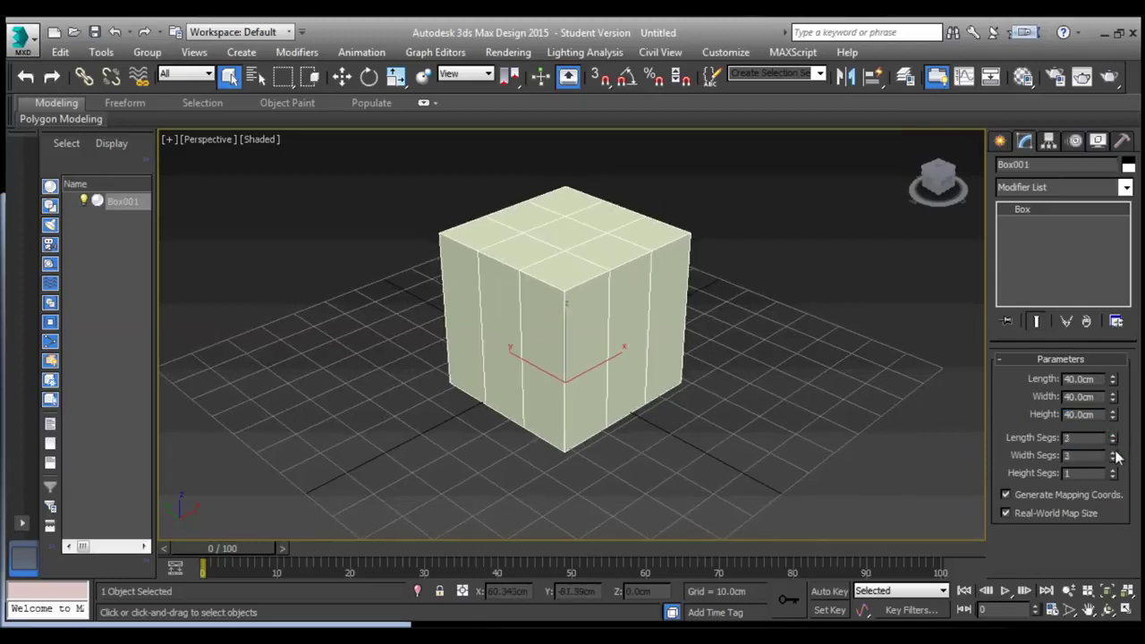
left_click(1114, 471)
left_click(1114, 471)
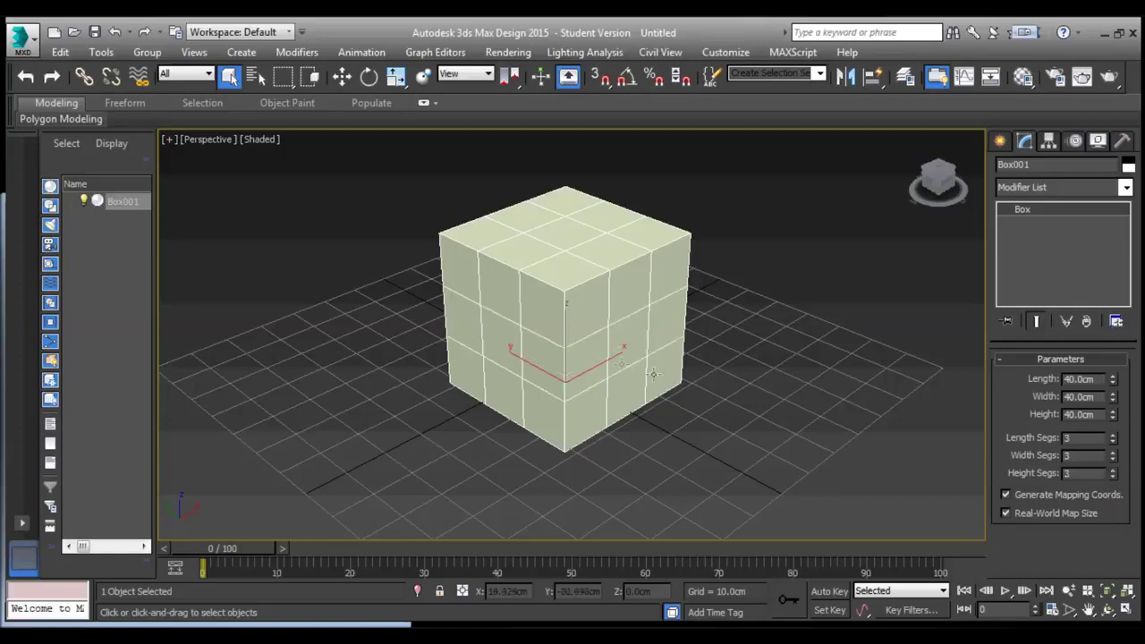
Convert the box to an editable poly and centre it on the grid at X 0 and Y 0.
right_click(589, 309)
mouse_move(631, 478)
left_click(766, 492)
key("w")
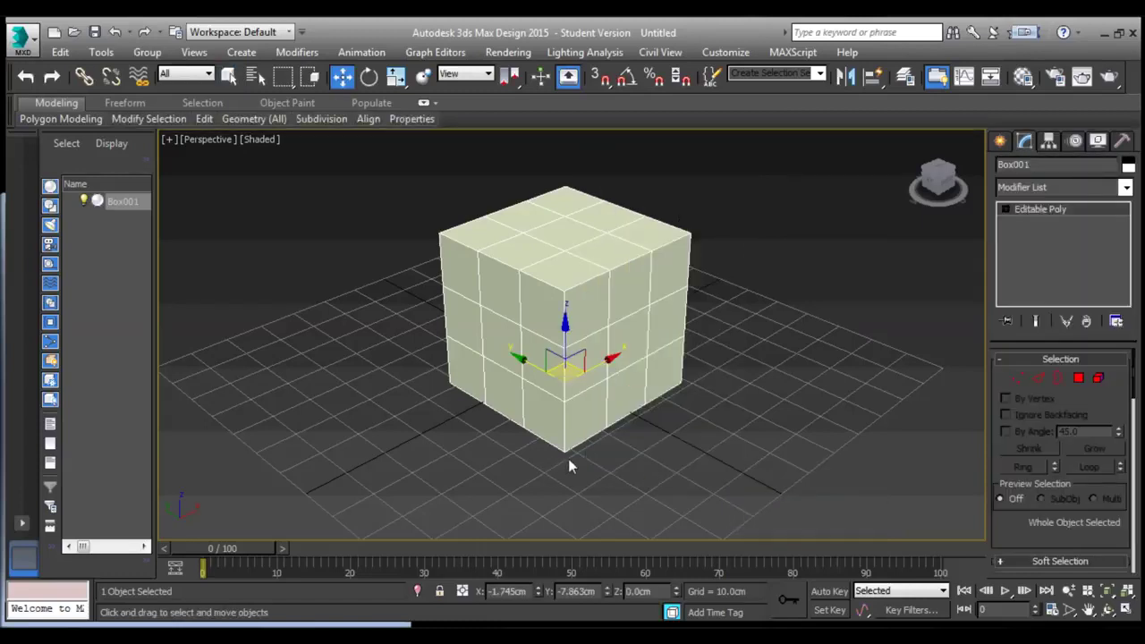
right_click(538, 595)
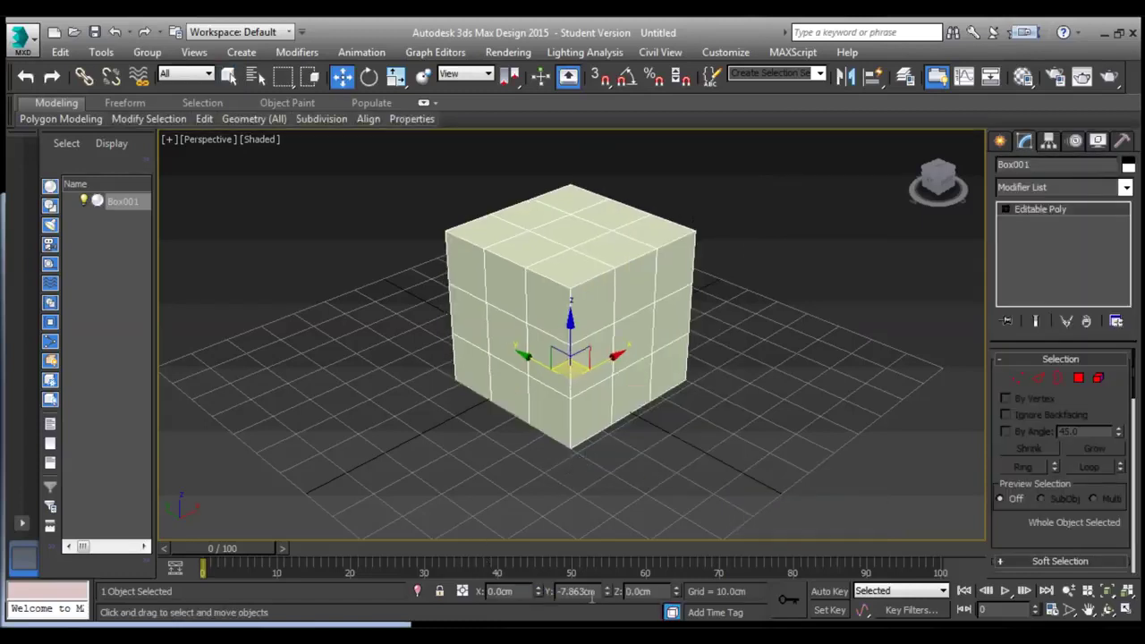
right_click(607, 595)
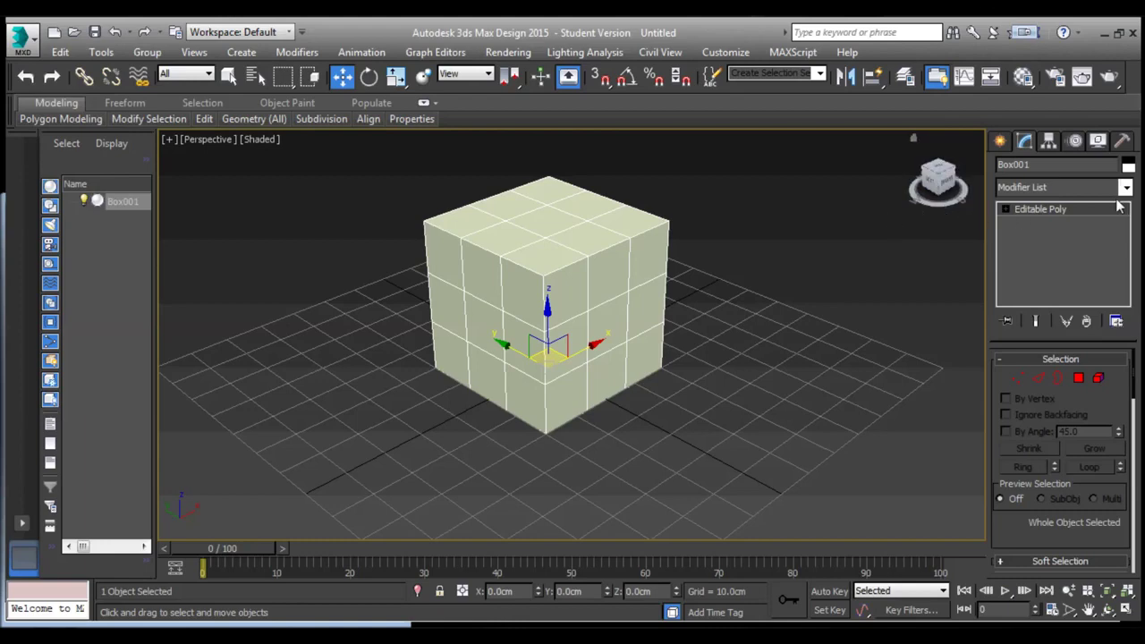
Apply an FFD 3x3x3 modifier to the box and activate its Control Points level.
left_click(1126, 187)
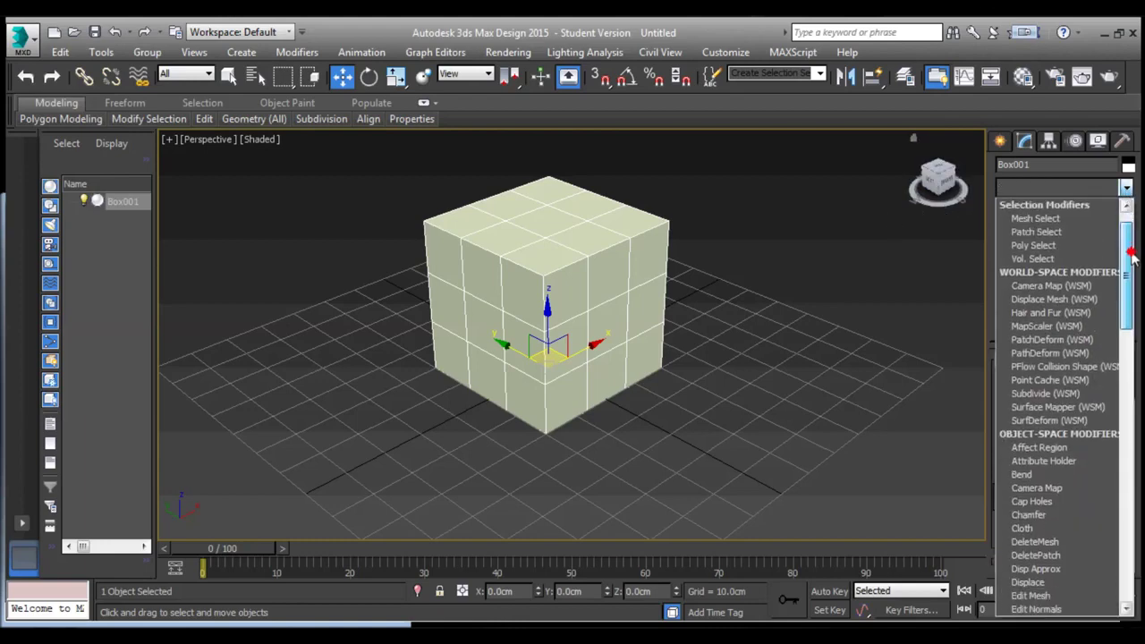
scroll(1132, 257, "down", 1)
left_click_drag(1132, 257, 1132, 320)
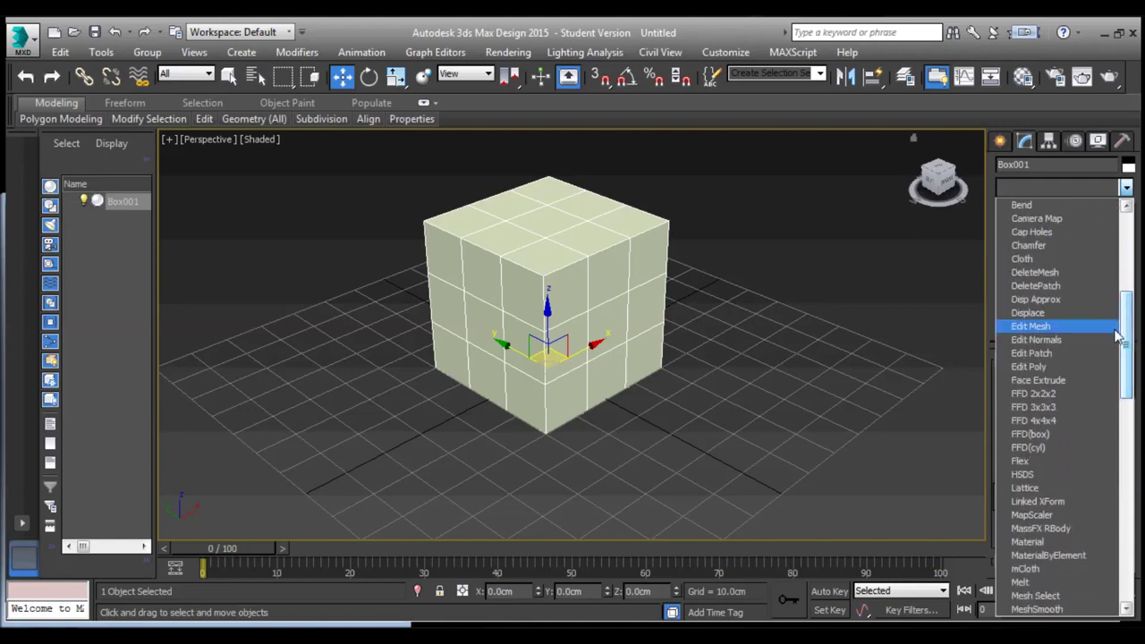
left_click(1062, 406)
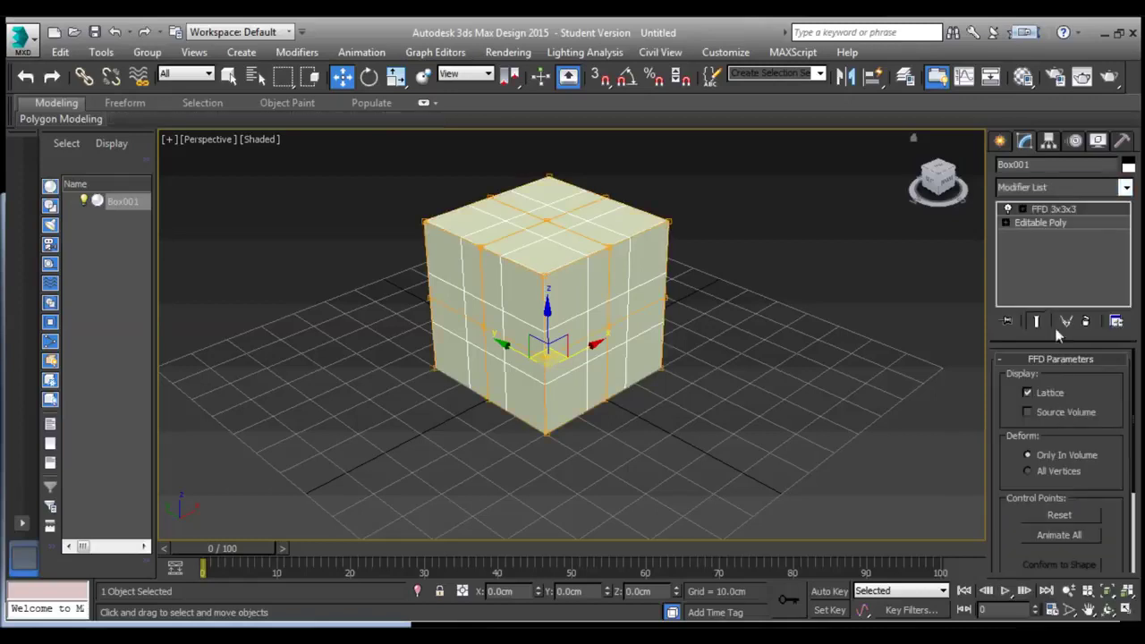
left_click(1023, 209)
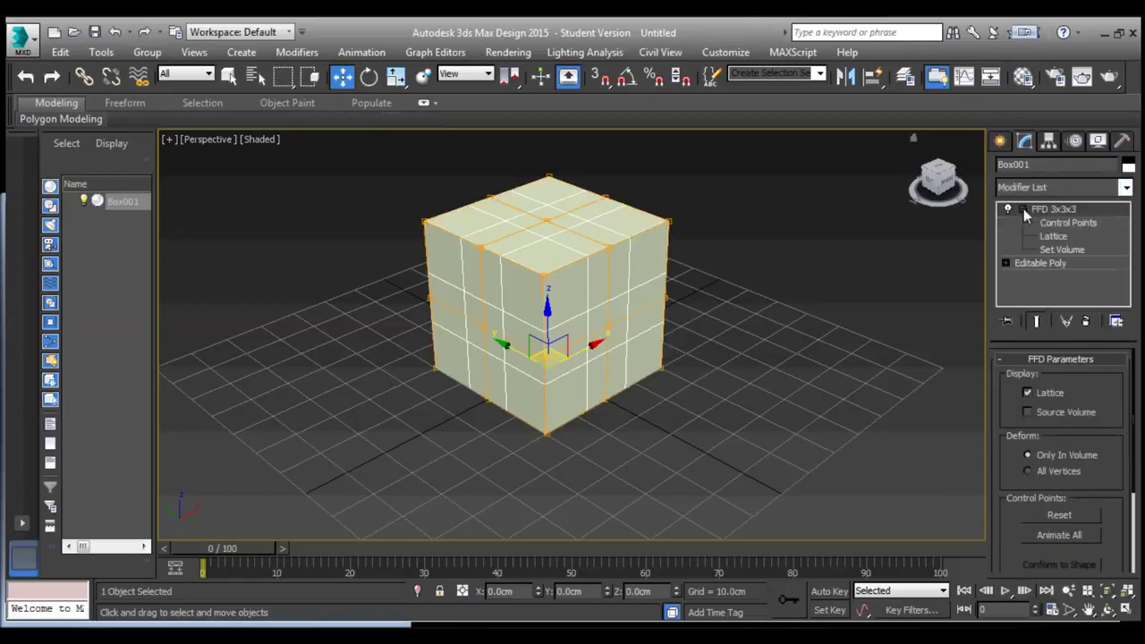
left_click(1059, 223)
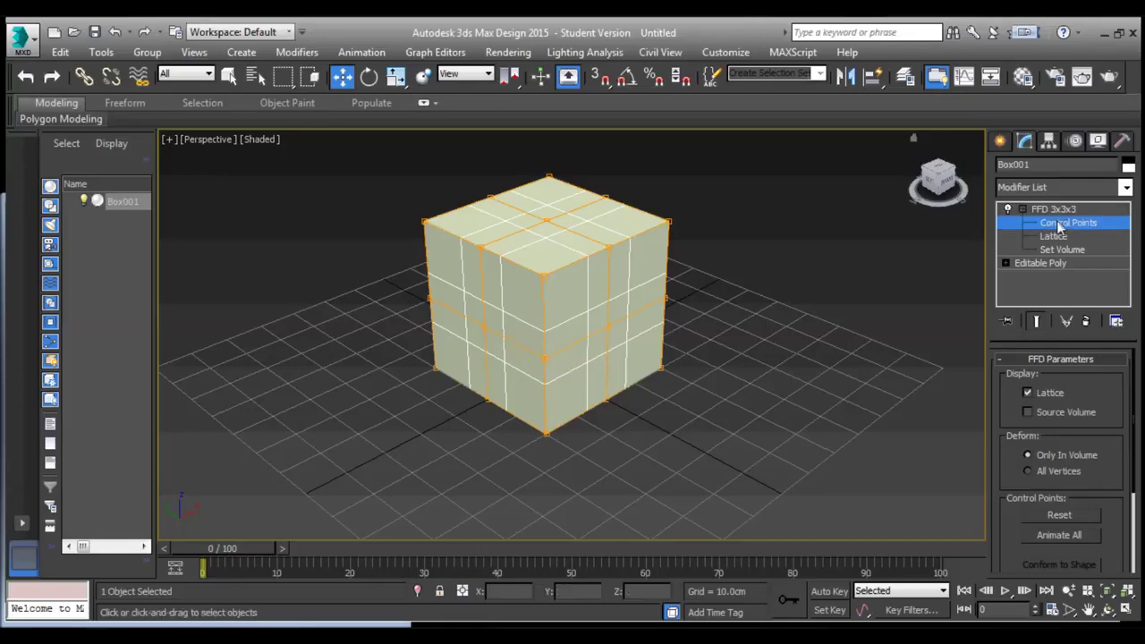
Lower both outer rows of the lattice's upper control points and raise the middle row about 21 cm to form a gabled top.
middle_click_drag(537, 265, 582, 248)
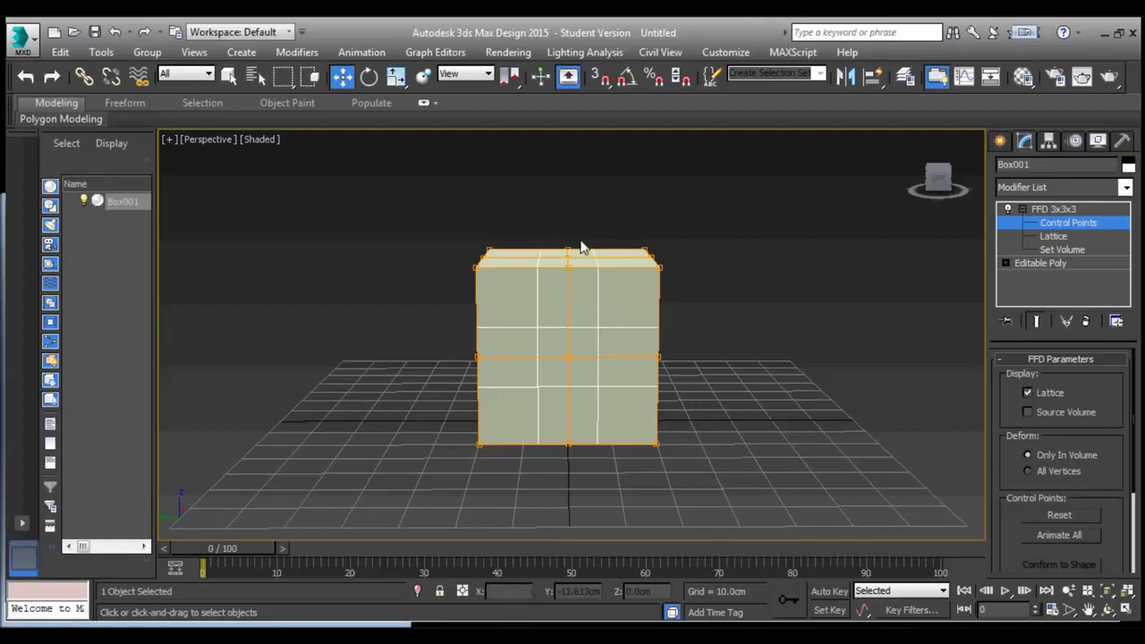
left_click_drag(680, 225, 619, 283)
left_click_drag(448, 219, 506, 280, "ctrl")
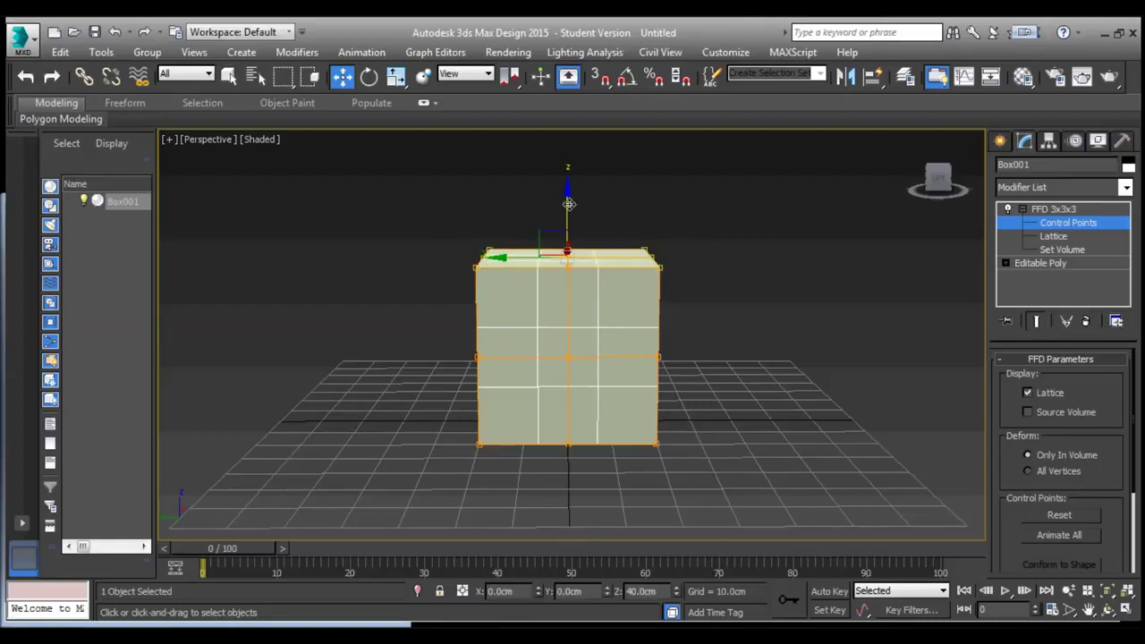
left_click_drag(567, 199, 557, 285)
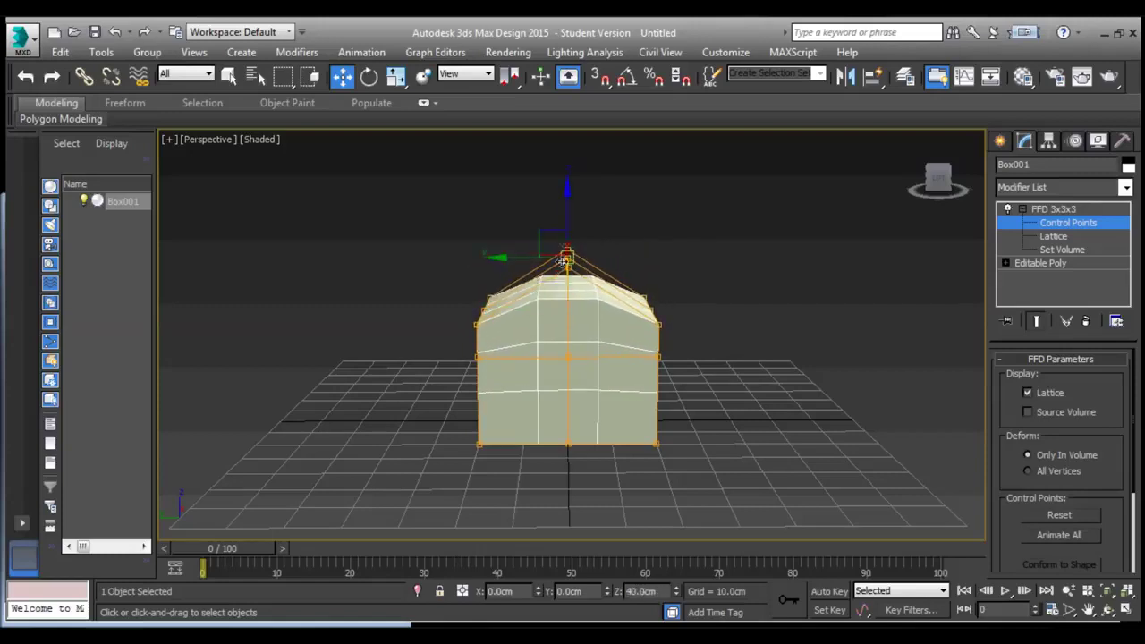
left_click_drag(565, 218, 578, 129)
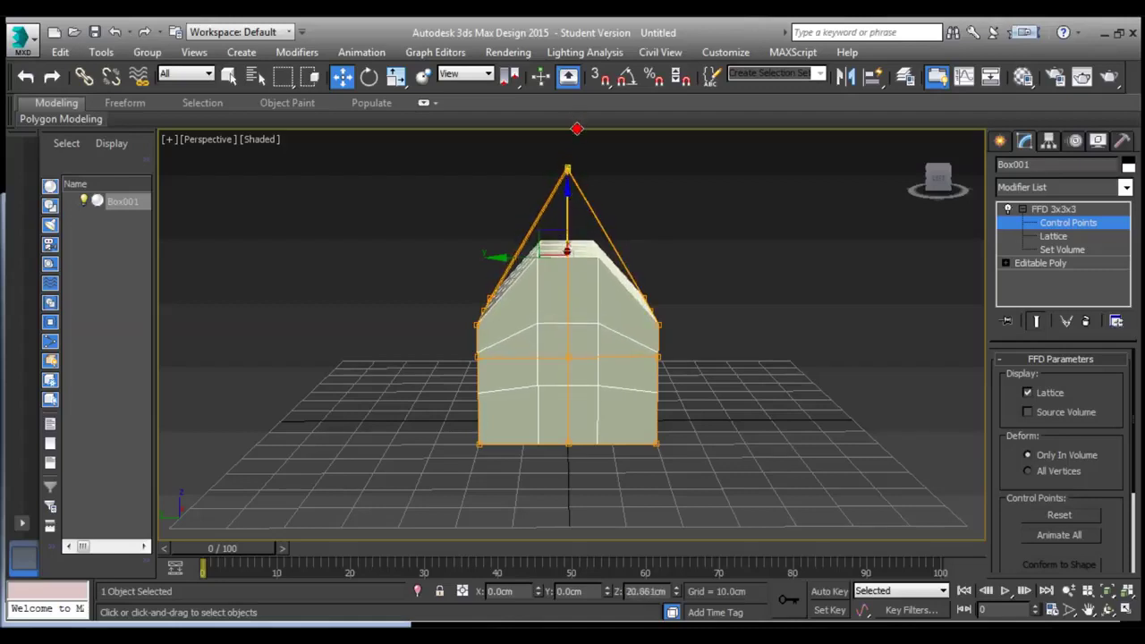
Lower the ridge control point at the box's positive X end by about 19 cm.
middle_click_drag(613, 292, 575, 295, "alt")
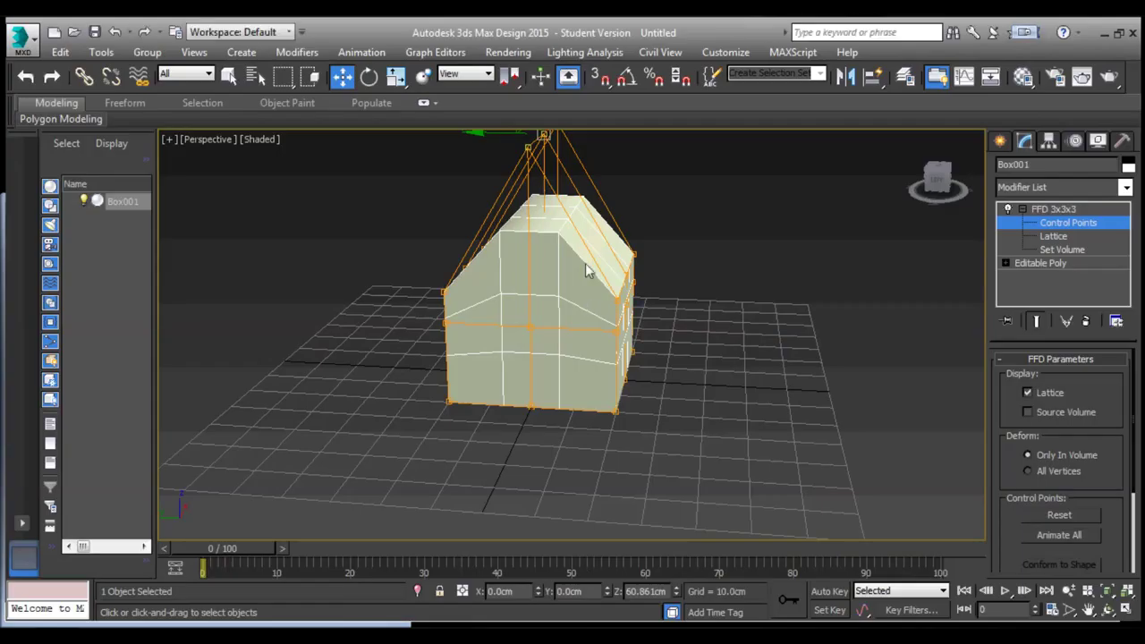
middle_click_drag(590, 269, 476, 258)
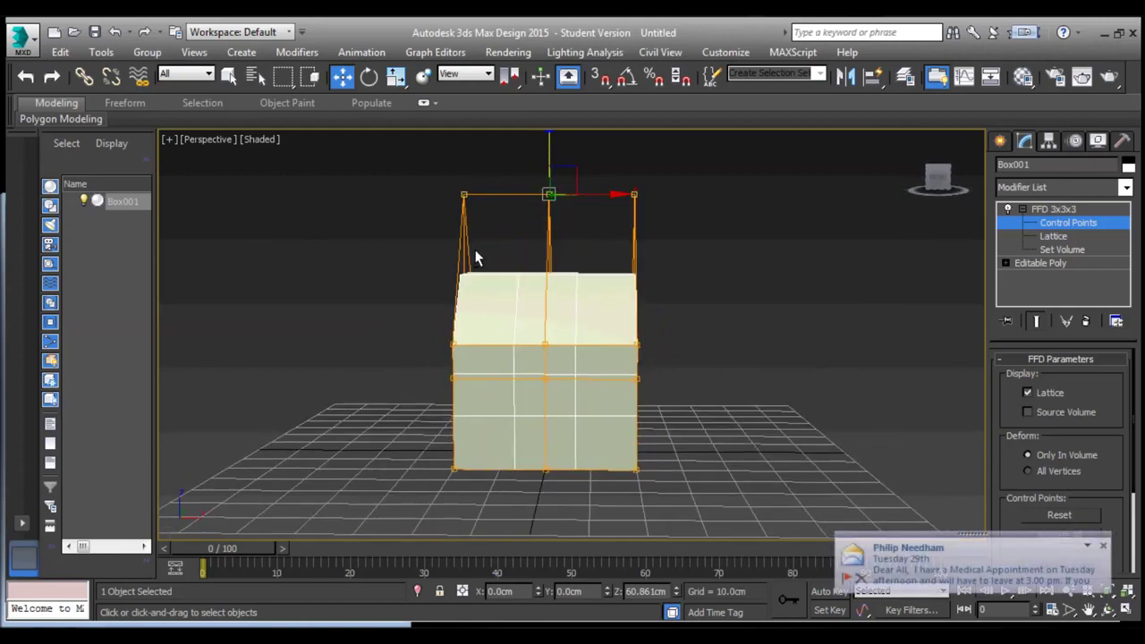
left_click_drag(664, 167, 622, 224)
left_click_drag(637, 151, 643, 232)
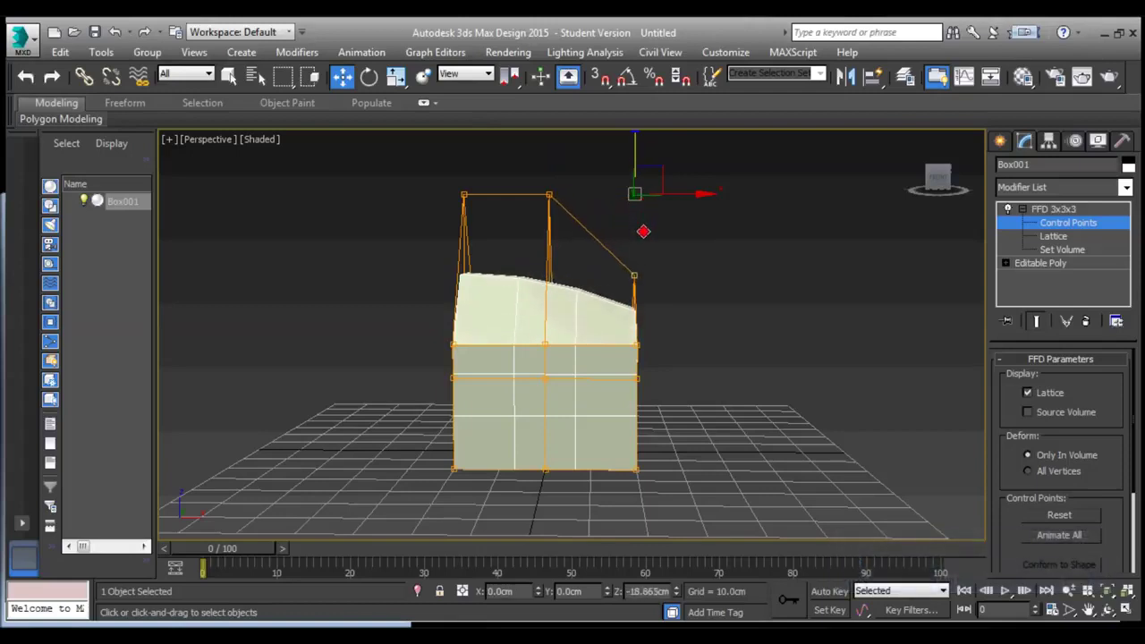
Lower the upper side control points at the box's positive X end by about 6 cm to slope the body down.
middle_click_drag(644, 232, 579, 197)
left_click_drag(581, 251, 532, 277)
mouse_move(555, 196)
left_mouse_down()
mouse_move(560, 217)
mouse_move(563, 207)
left_mouse_up()
left_click_drag(604, 319, 528, 281, "ctrl")
left_click_drag(556, 230, 558, 255)
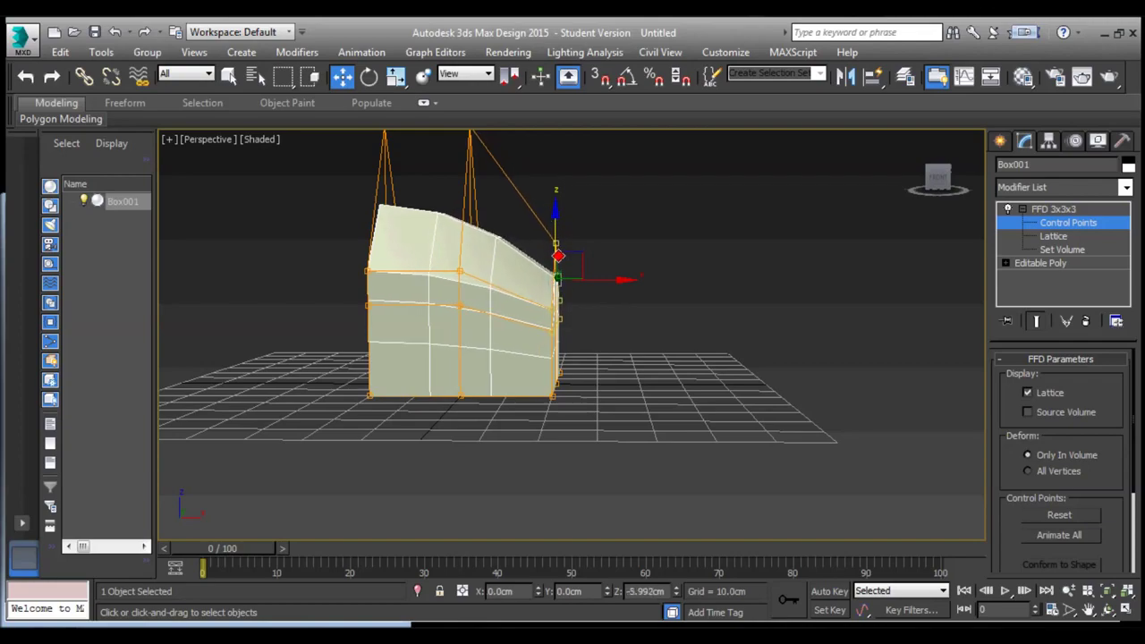
Convert the FFD-deformed box to an editable poly.
middle_click_drag(558, 255, 539, 292, "alt")
mouse_move(690, 307)
middle_mouse_down("alt")
mouse_move(641, 296)
mouse_move(670, 302)
middle_mouse_up("alt")
middle_click_drag(562, 305, 621, 300, "alt")
right_click(485, 329)
mouse_move(532, 503)
left_click(673, 518)
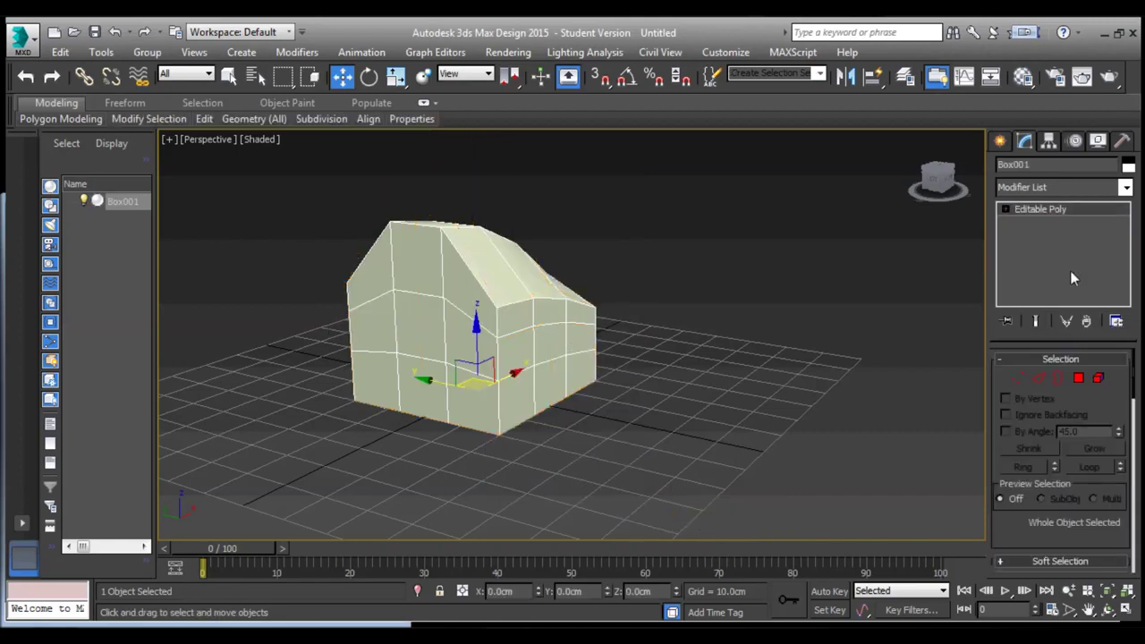
Add the triangle count to the viewport statistics and turn on the statistics display in the Perspective view.
middle_click_drag(618, 313, 587, 311, "alt")
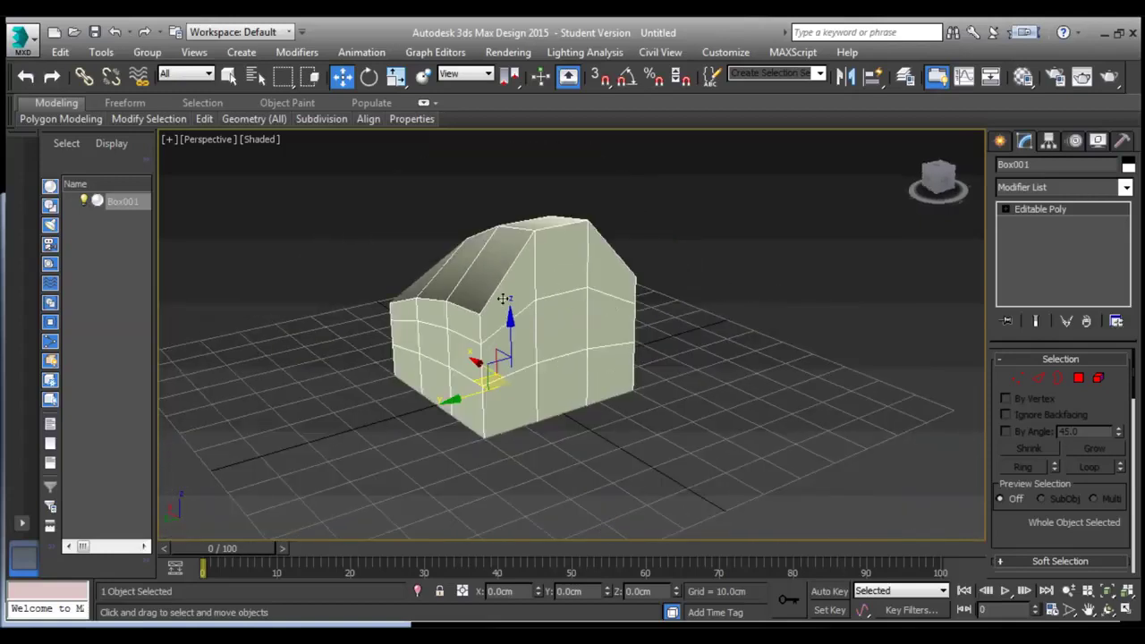
left_click(169, 141)
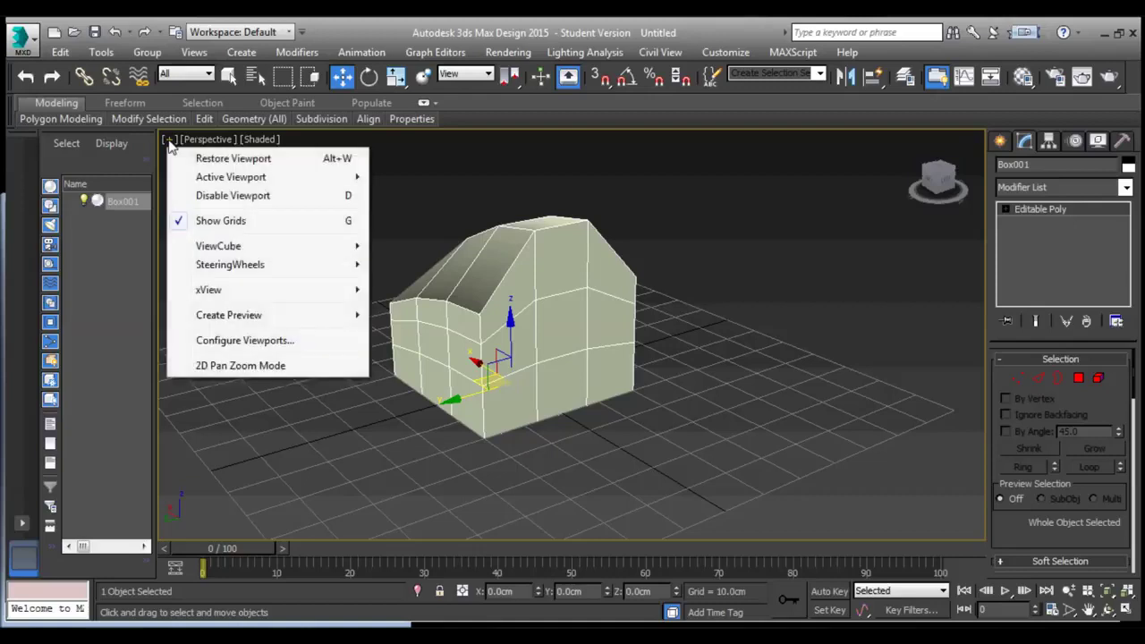
left_click(242, 340)
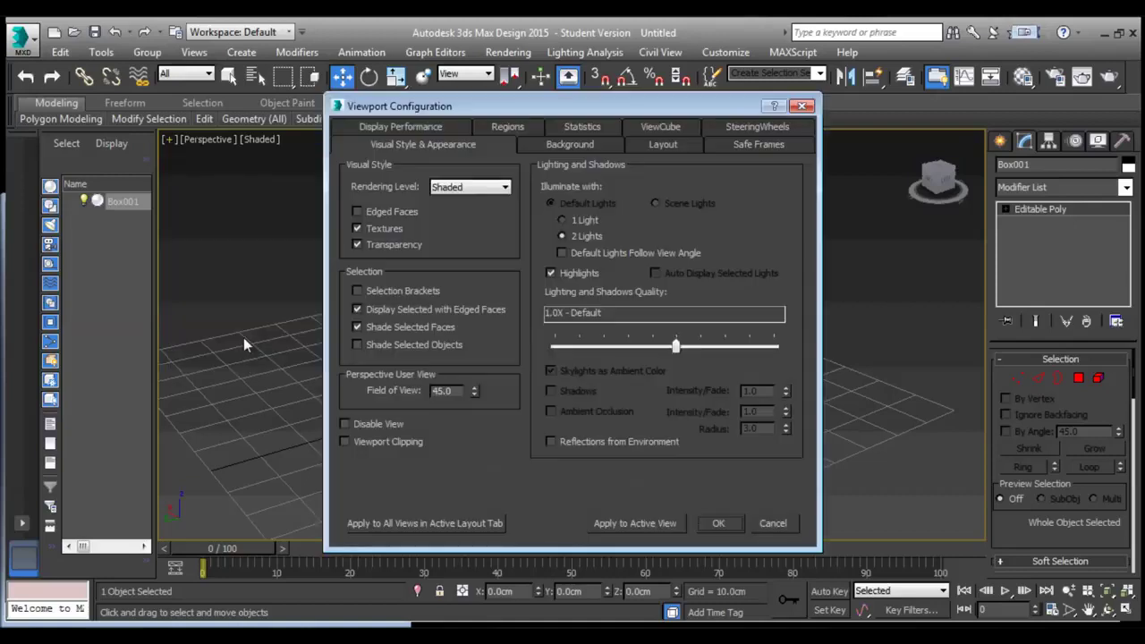
left_click(570, 128)
left_click(458, 233)
left_click(525, 295)
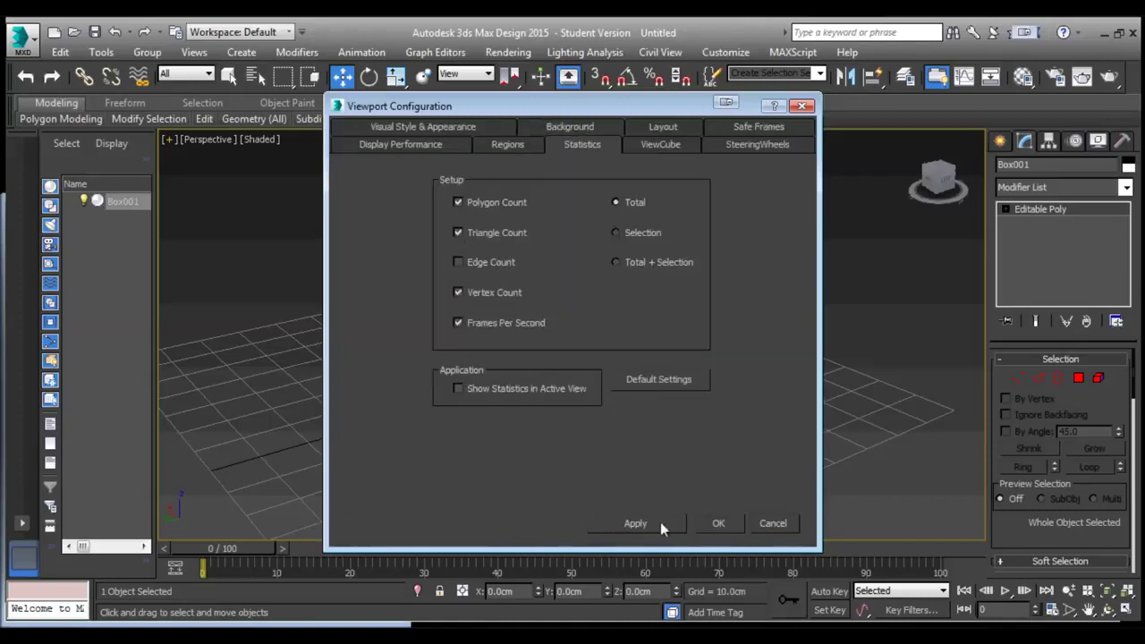
left_click(719, 523)
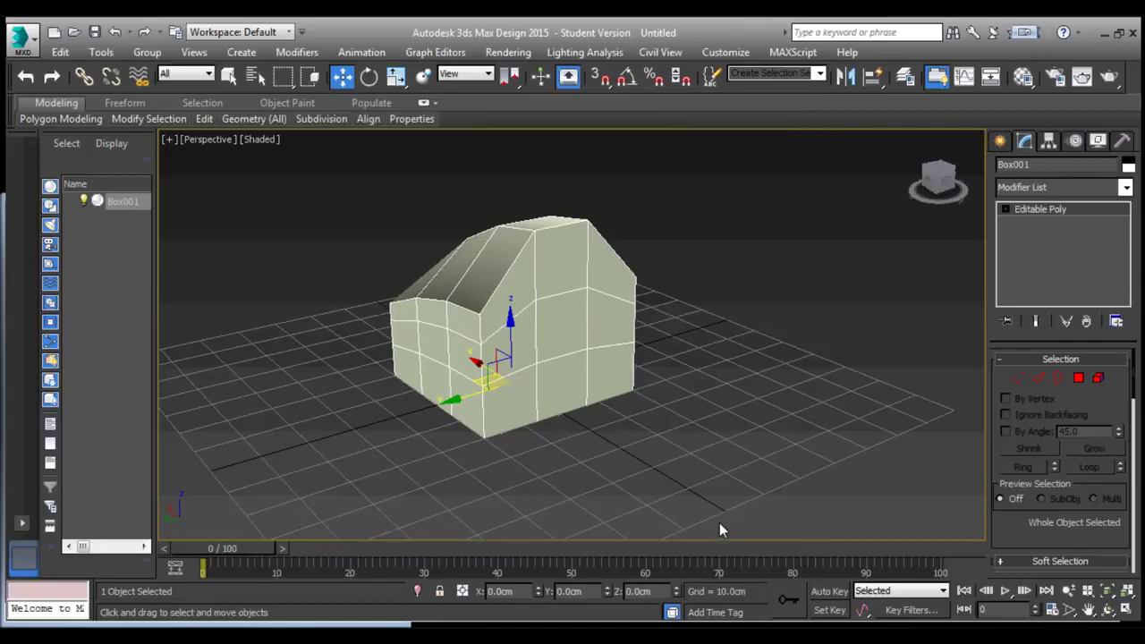
key("7")
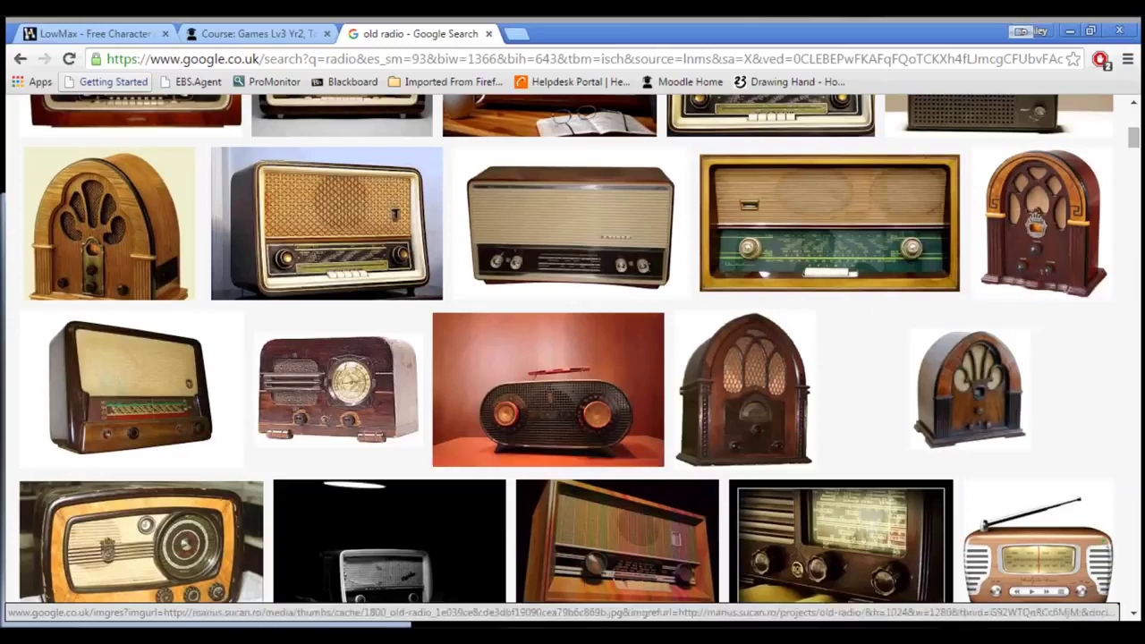
Switch to 3ds Max and inset all nine polygons of the box's gabled negative X end face by 3 cm.
key("alt+Tab")
left_click(1078, 379)
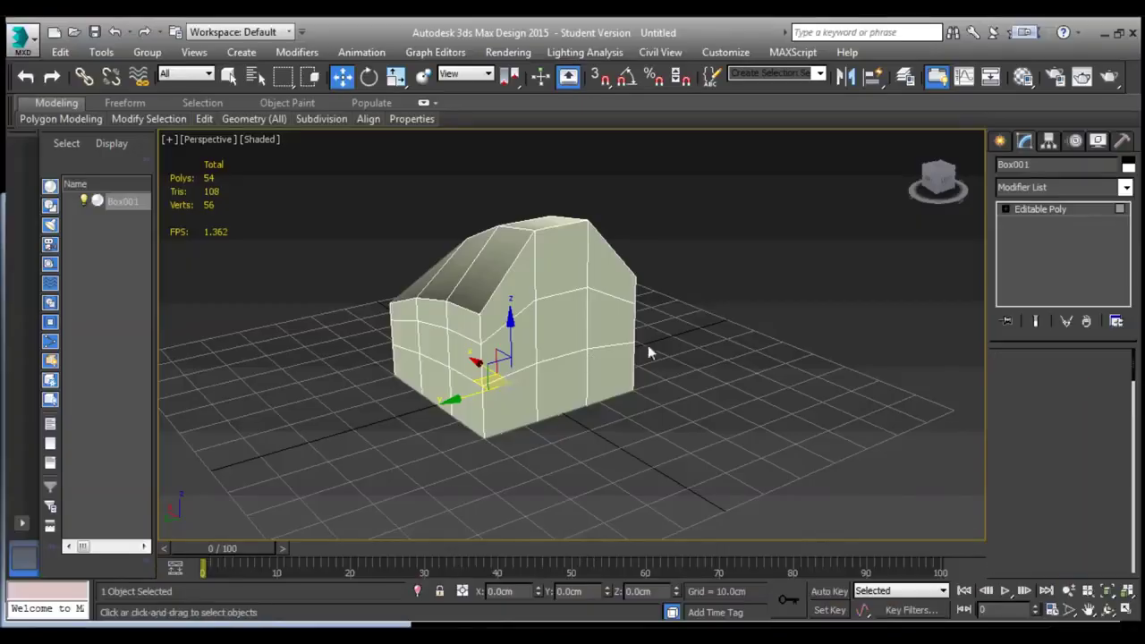
left_click(525, 341)
left_click(514, 301, "ctrl")
left_click(545, 285, "ctrl")
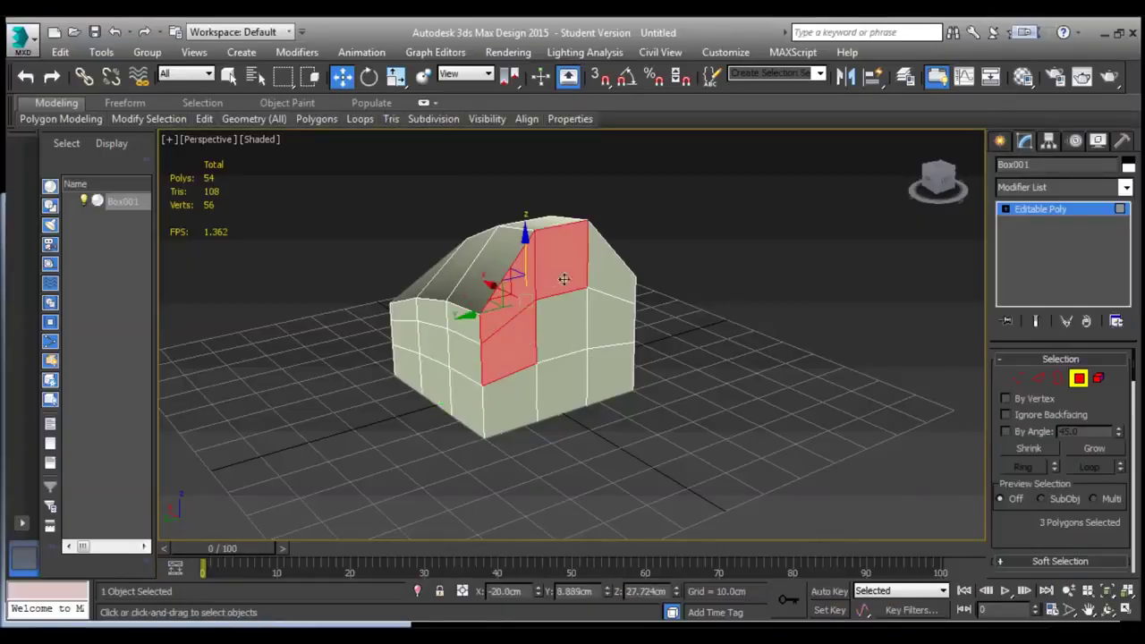
left_click(623, 279, "ctrl")
left_click(587, 325, "ctrl")
left_click(532, 383, "ctrl")
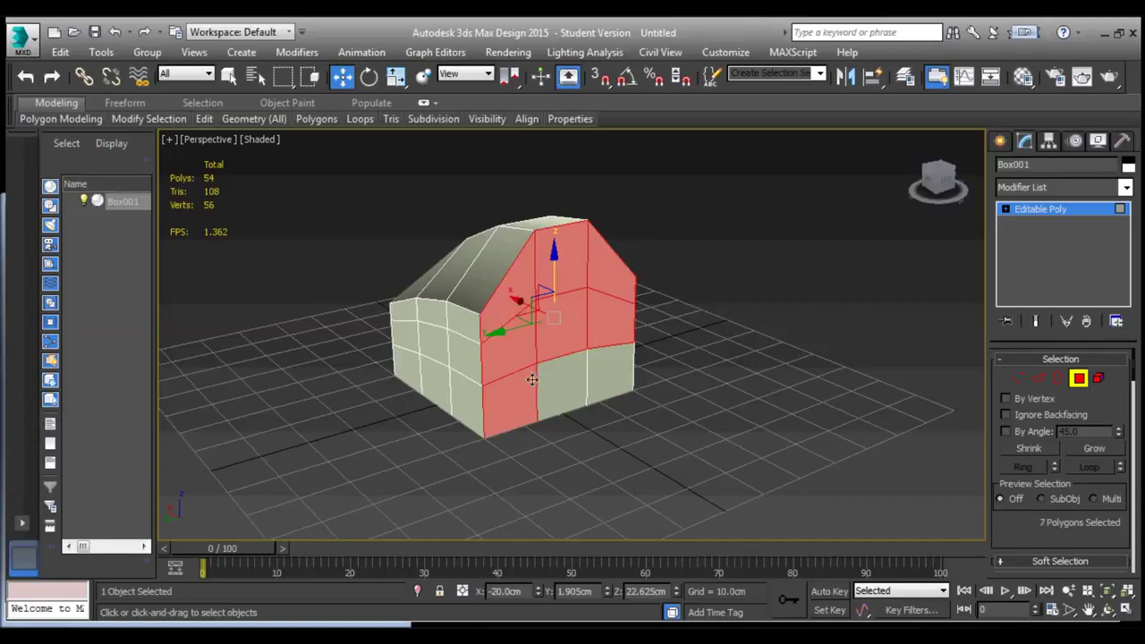
left_click(545, 381, "ctrl")
left_click(615, 377, "ctrl")
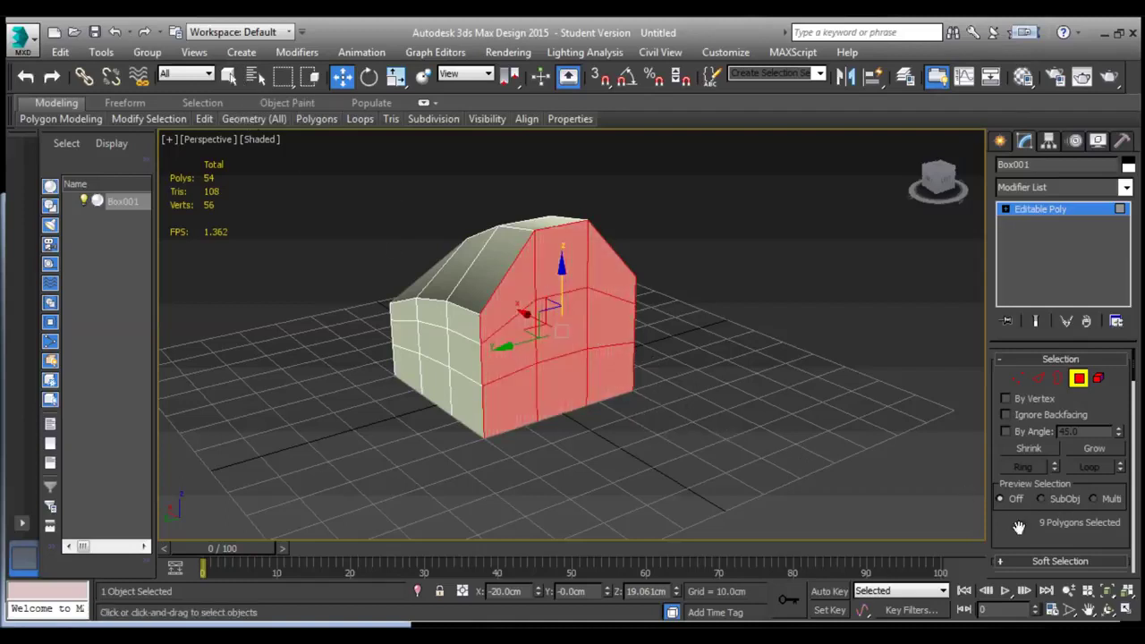
scroll(1024, 513, "down", 2)
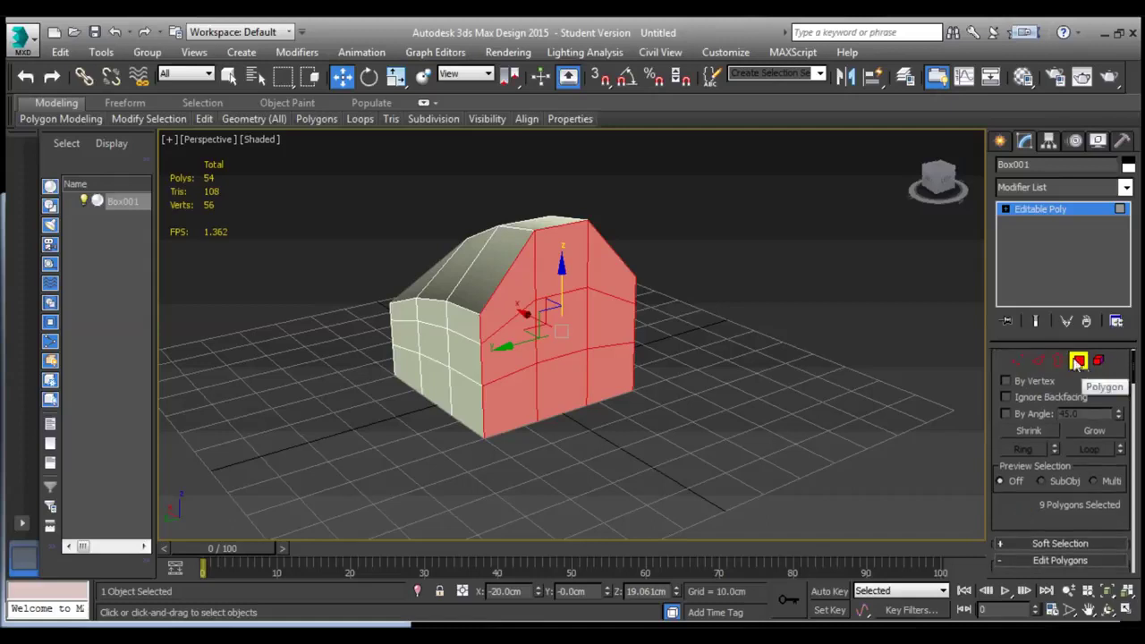
mouse_move(1003, 524)
left_mouse_down()
mouse_move(999, 456)
mouse_move(1029, 385)
left_mouse_up()
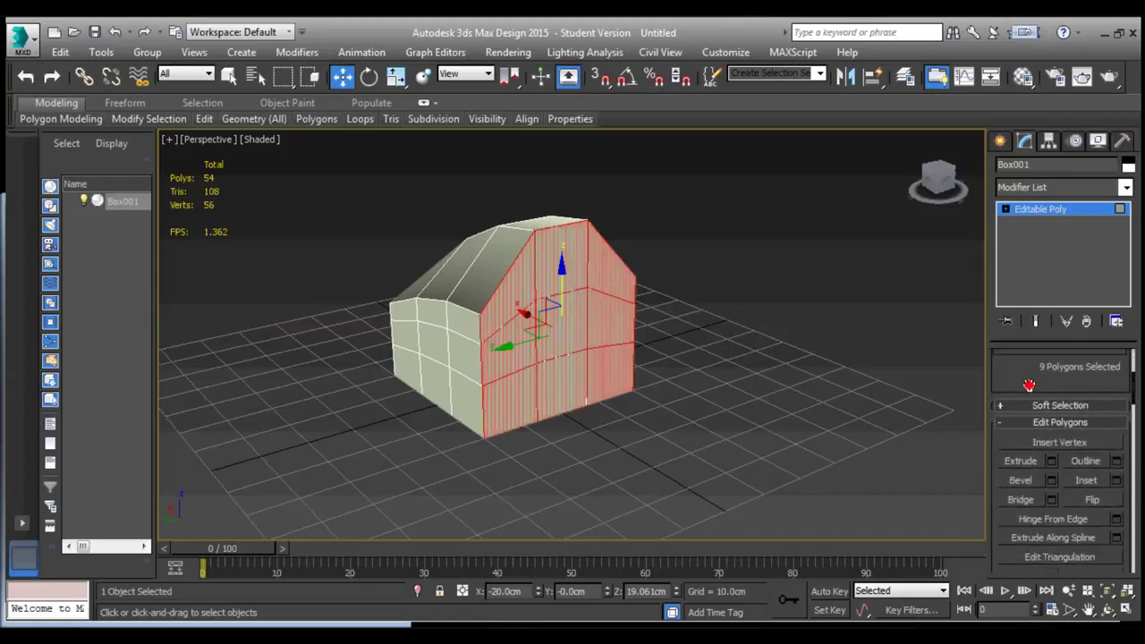
left_click(1117, 483)
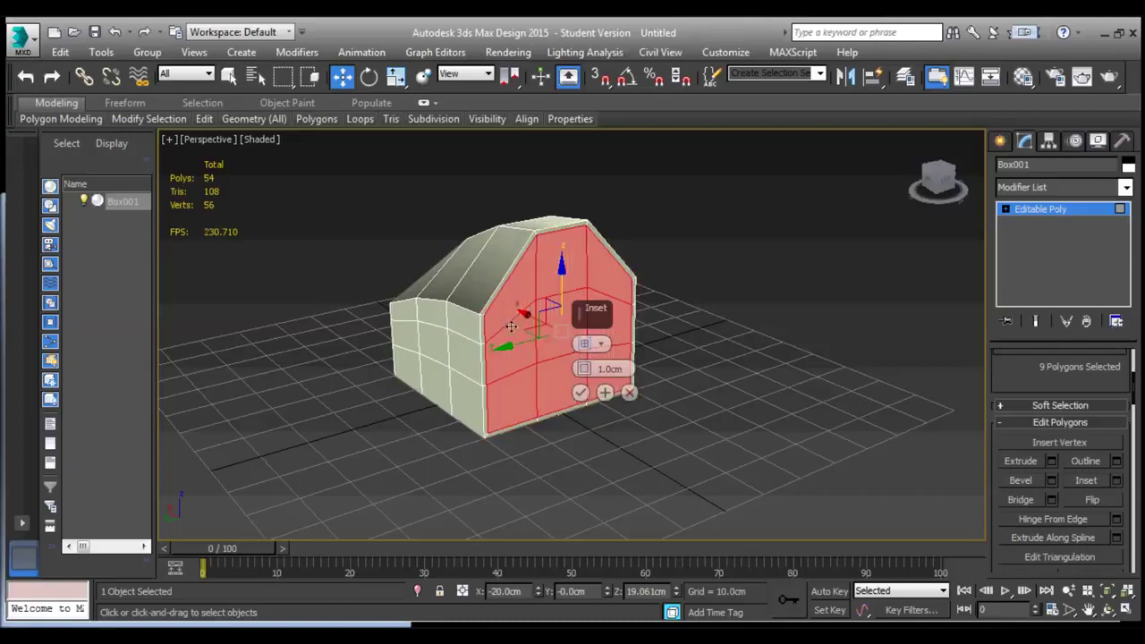
left_click_drag(583, 370, 584, 358)
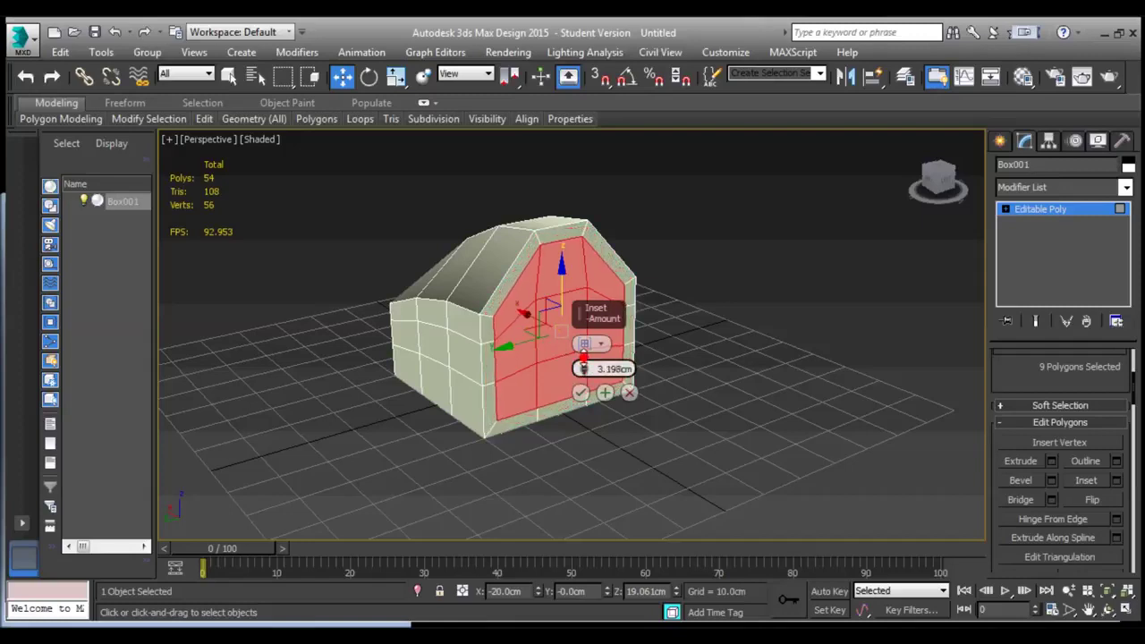
left_click(614, 369)
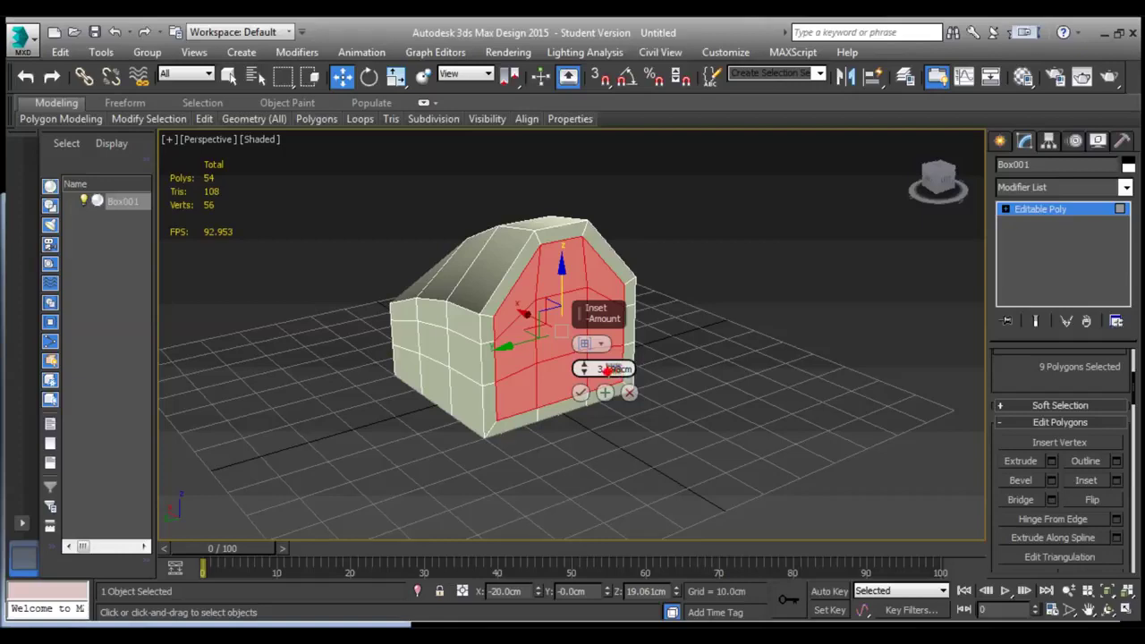
double_click(608, 369)
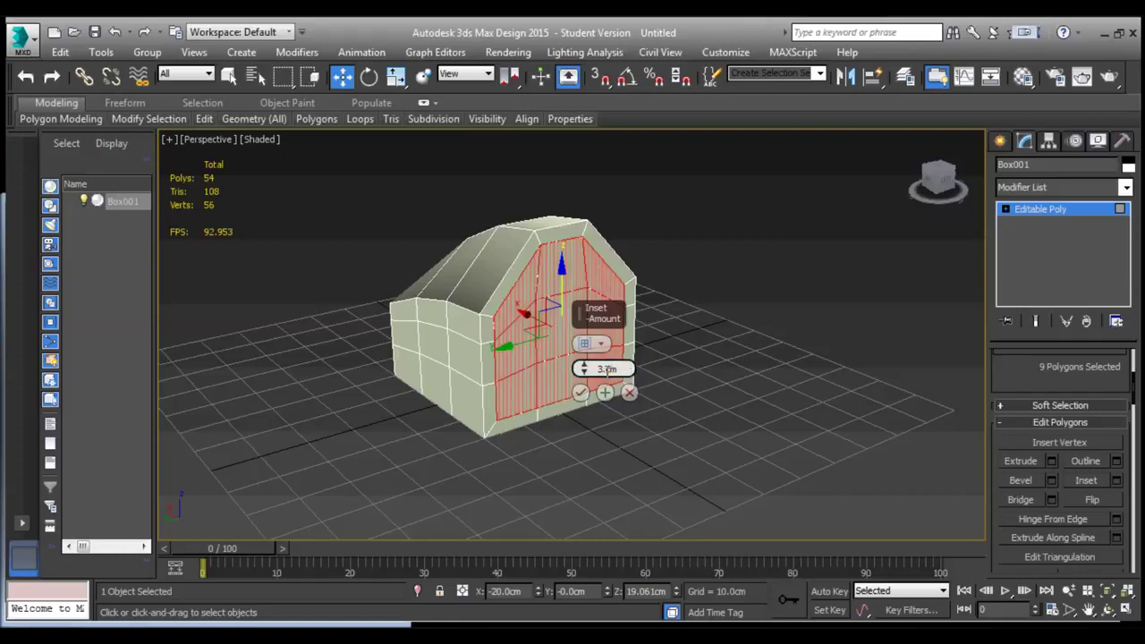
key("Return")
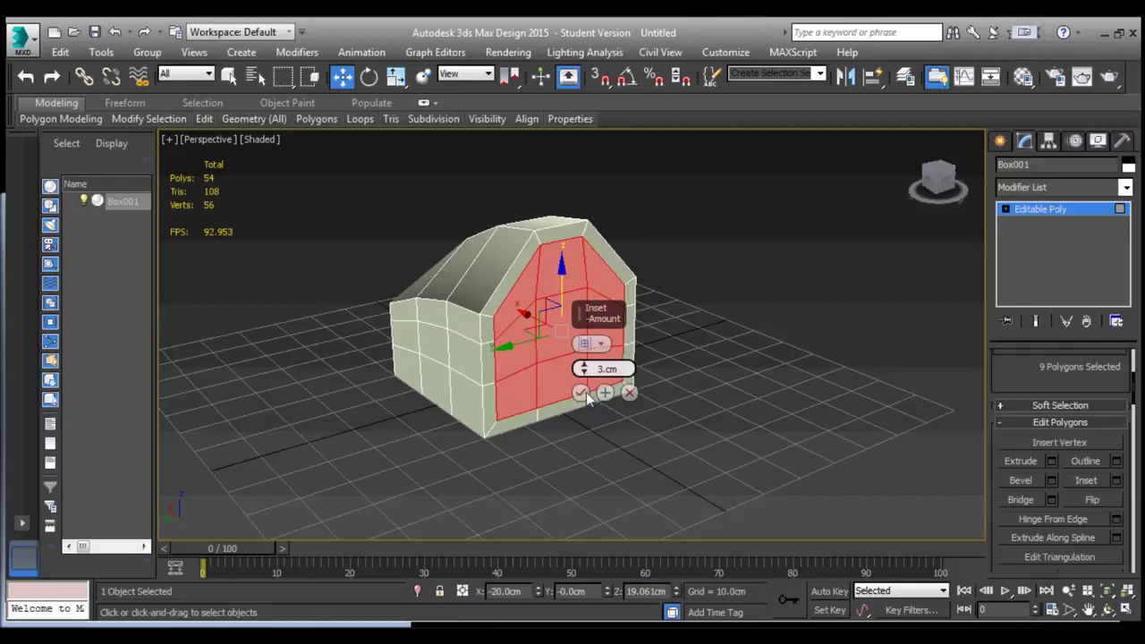
left_click(581, 394)
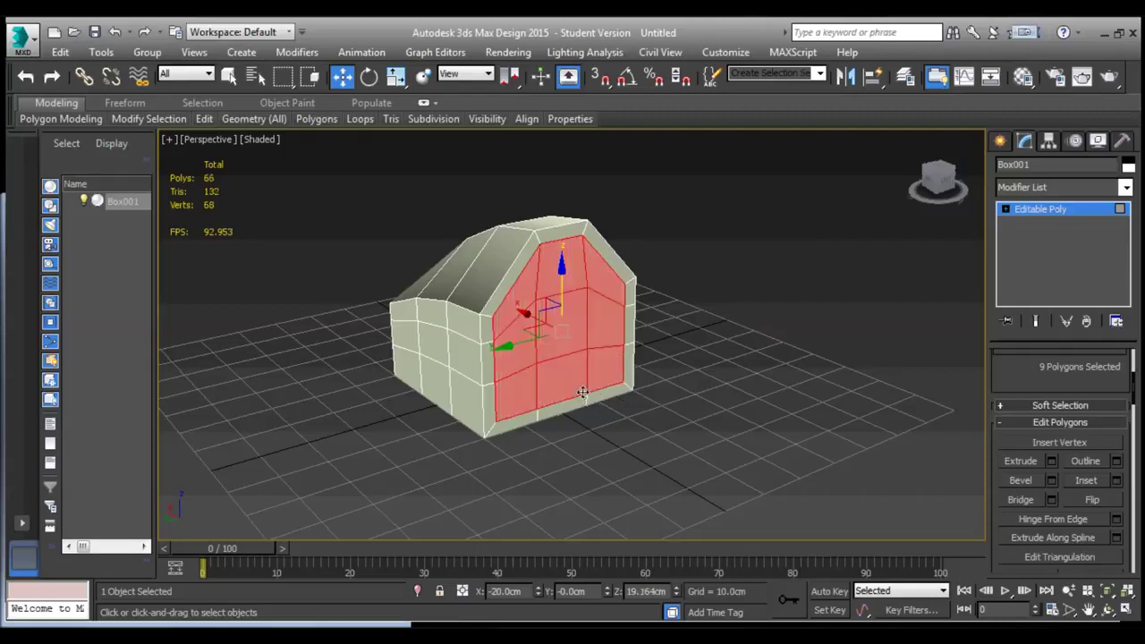
Reselect the nine inner polygons of the inset end face and extrude them inward by -3 cm.
left_click(715, 385)
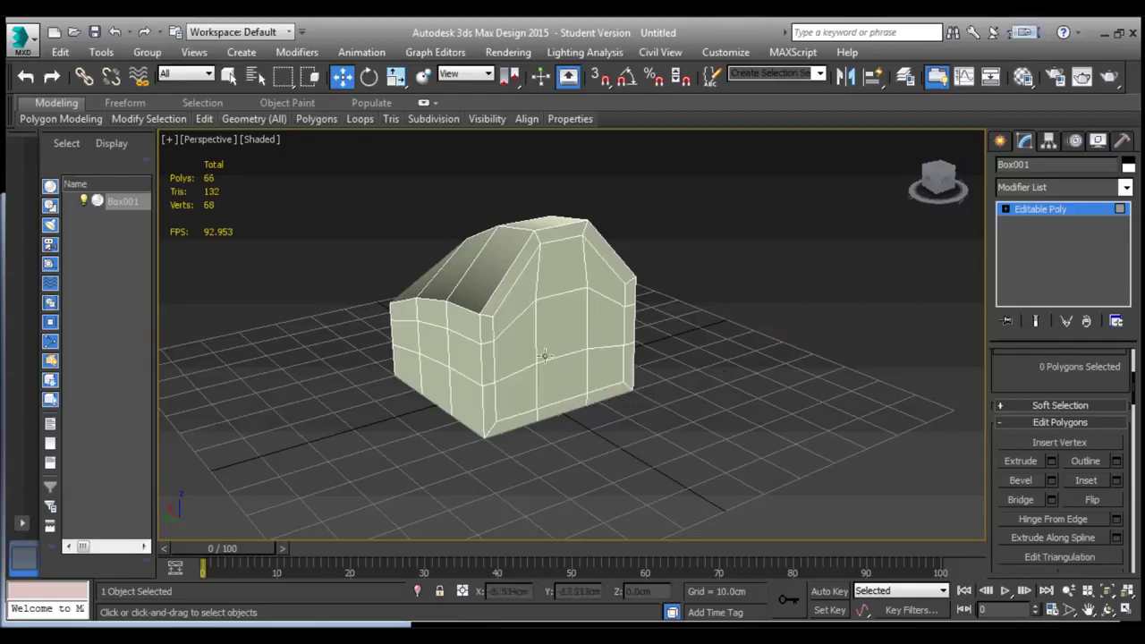
left_click(526, 395)
left_click(576, 388, "ctrl")
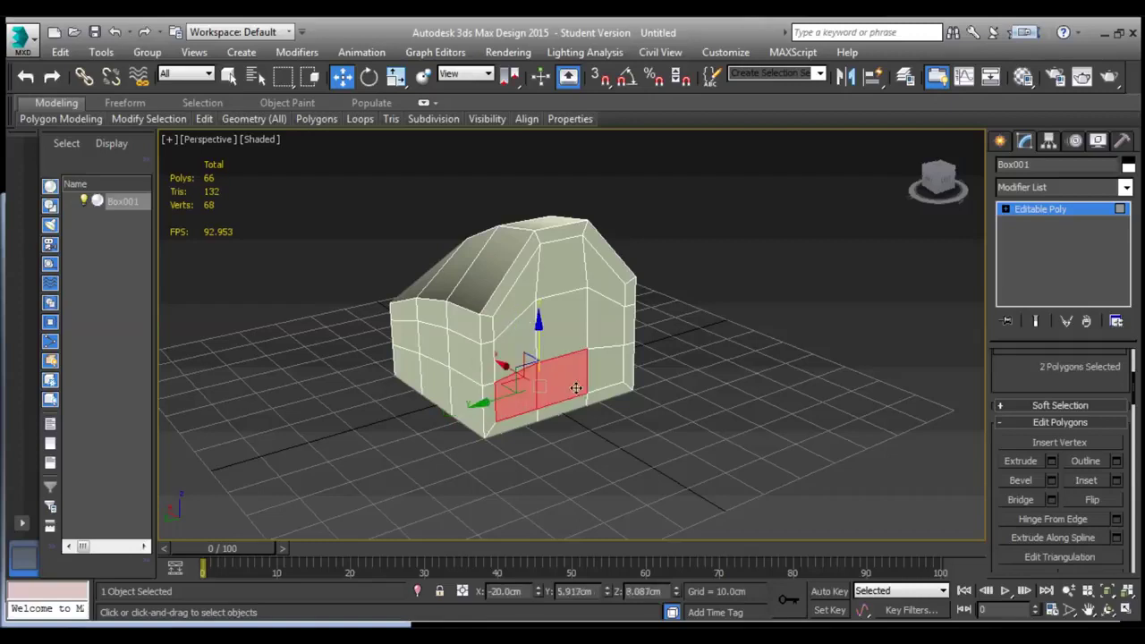
left_click(617, 376, "ctrl")
left_click(598, 333, "ctrl")
left_click(562, 326, "ctrl")
left_click(520, 329, "ctrl")
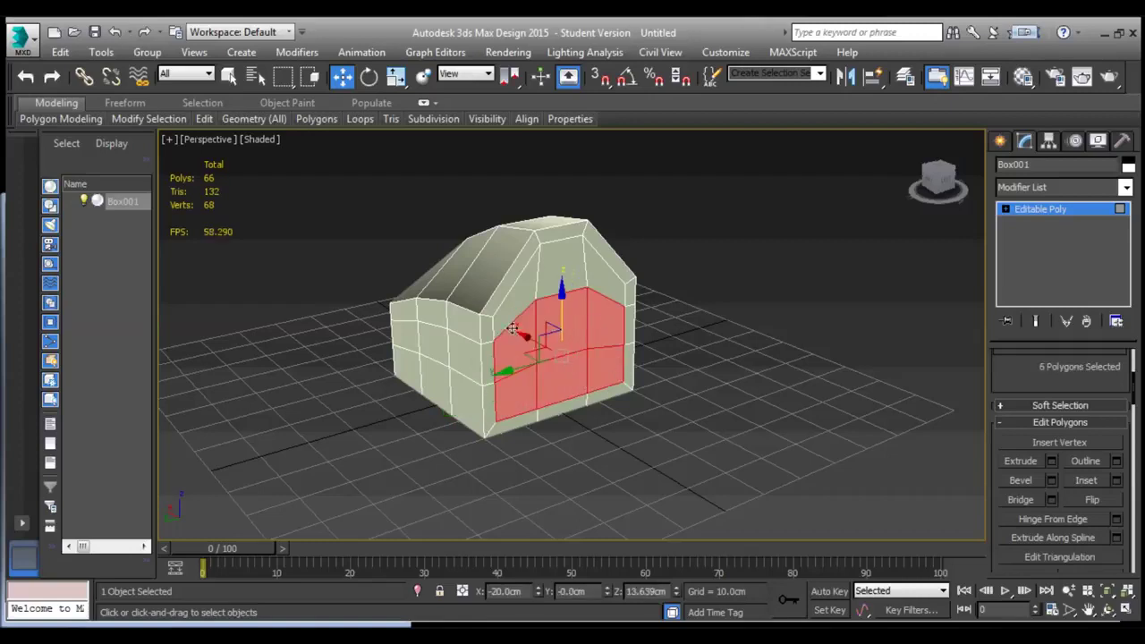
left_click(561, 265, "ctrl")
left_click(590, 283, "ctrl")
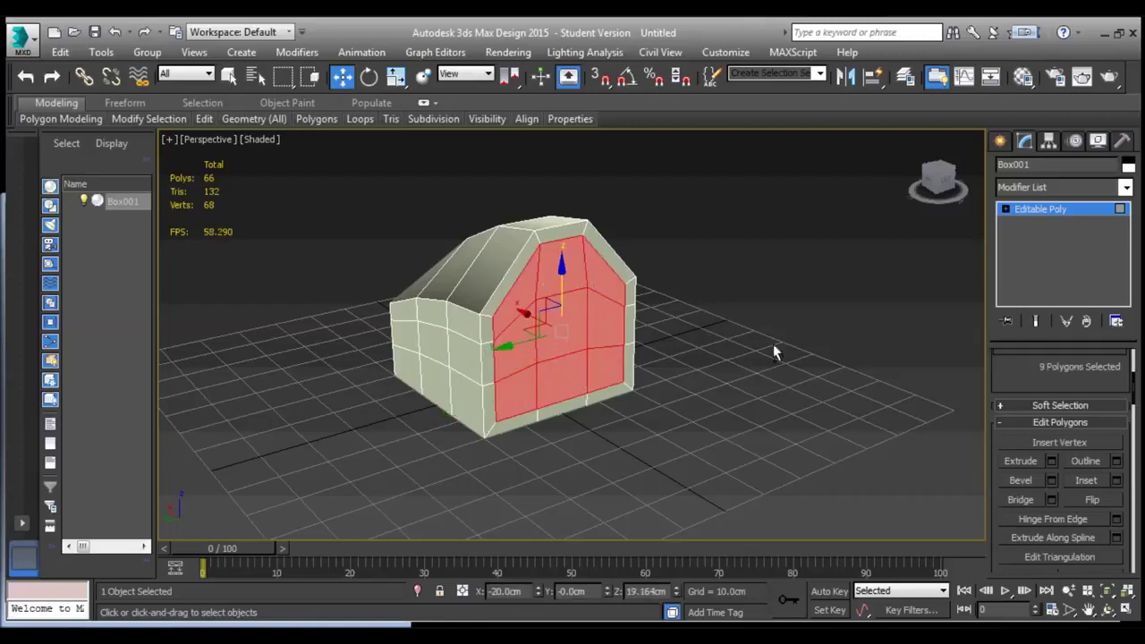
left_click(1051, 460)
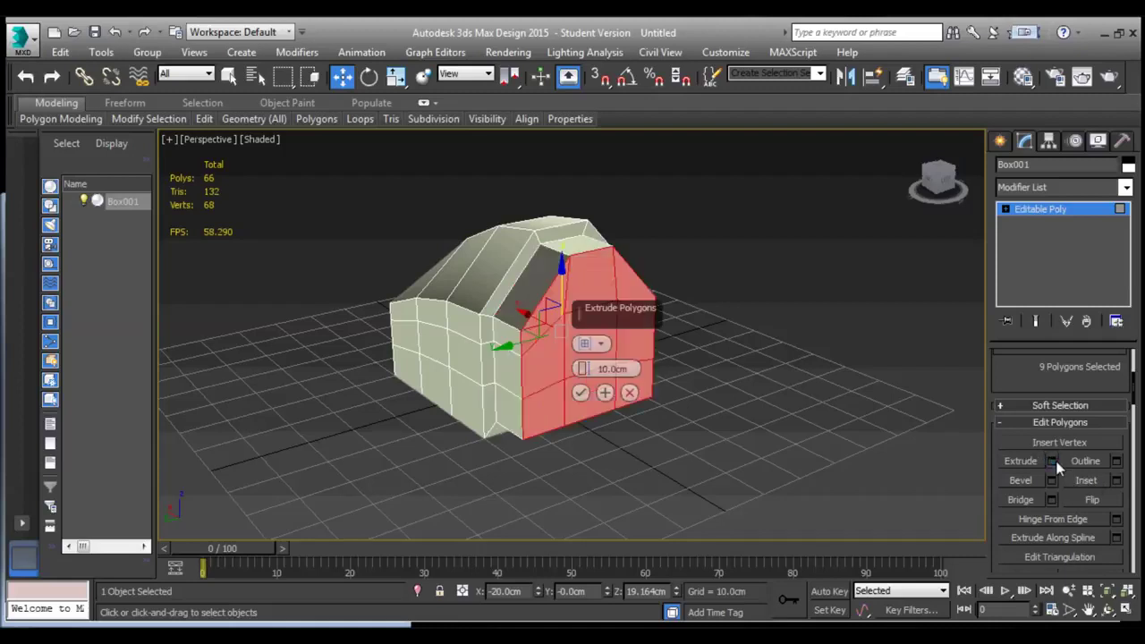
left_click_drag(583, 368, 586, 444)
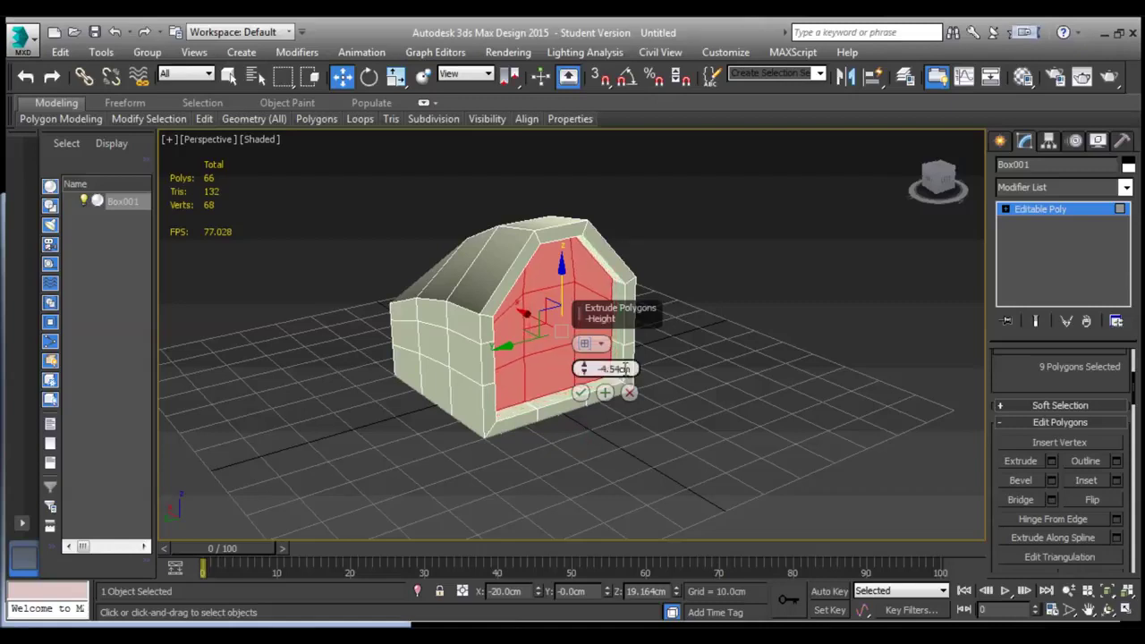
left_click(610, 368)
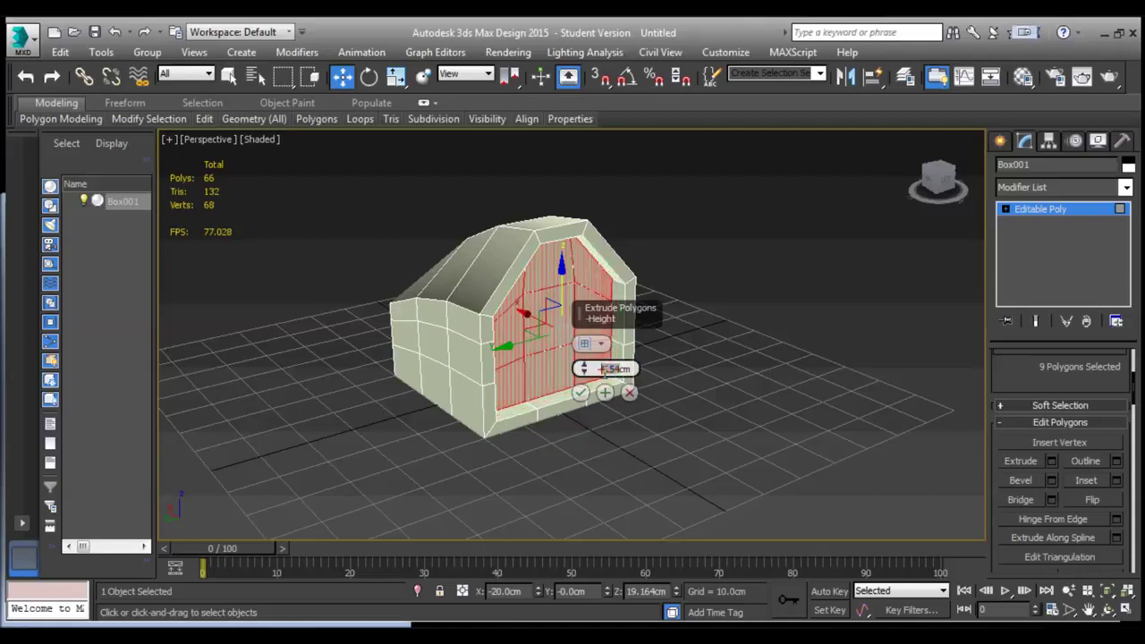
type("3")
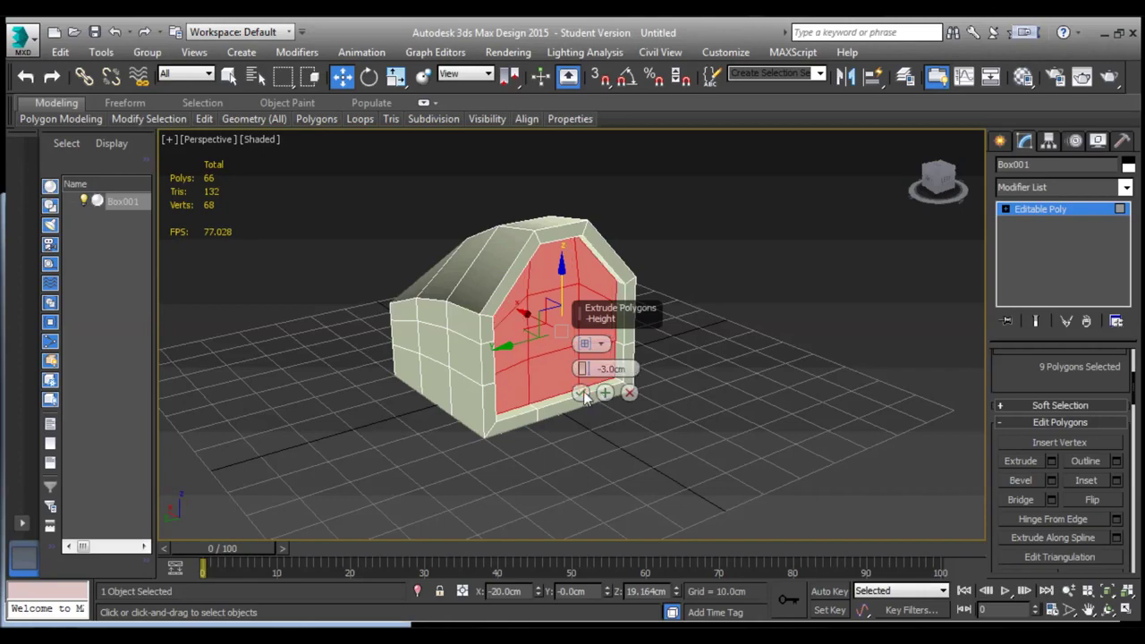
left_click(580, 393)
left_click(684, 369)
Draw a cylinder about 3.2 cm in radius and 10.4 cm high on the grid beside the radio body.
middle_click_drag(617, 358, 528, 338, "alt")
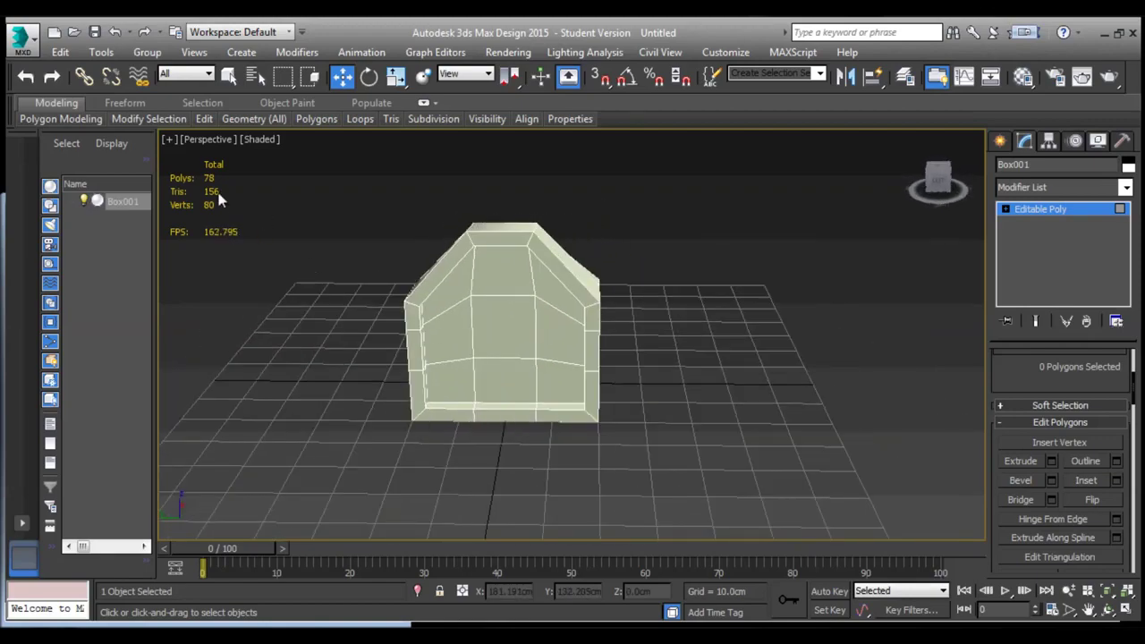
scroll(502, 326, "up", 3)
middle_click_drag(489, 326, 544, 342, "alt")
scroll(544, 343, "down", 3)
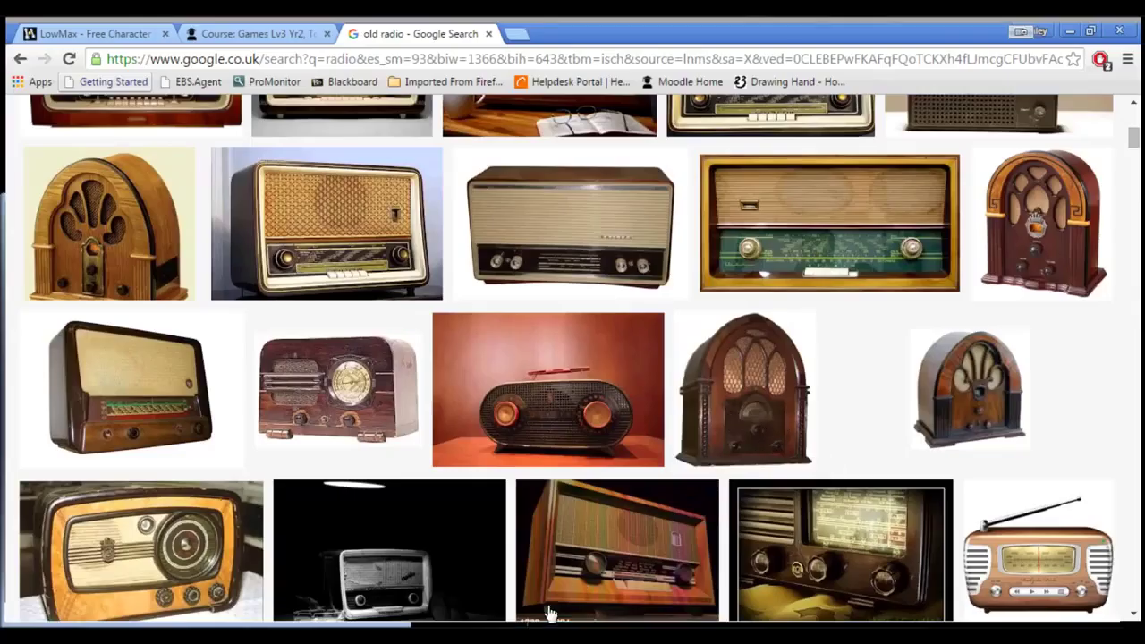
key("alt+Tab")
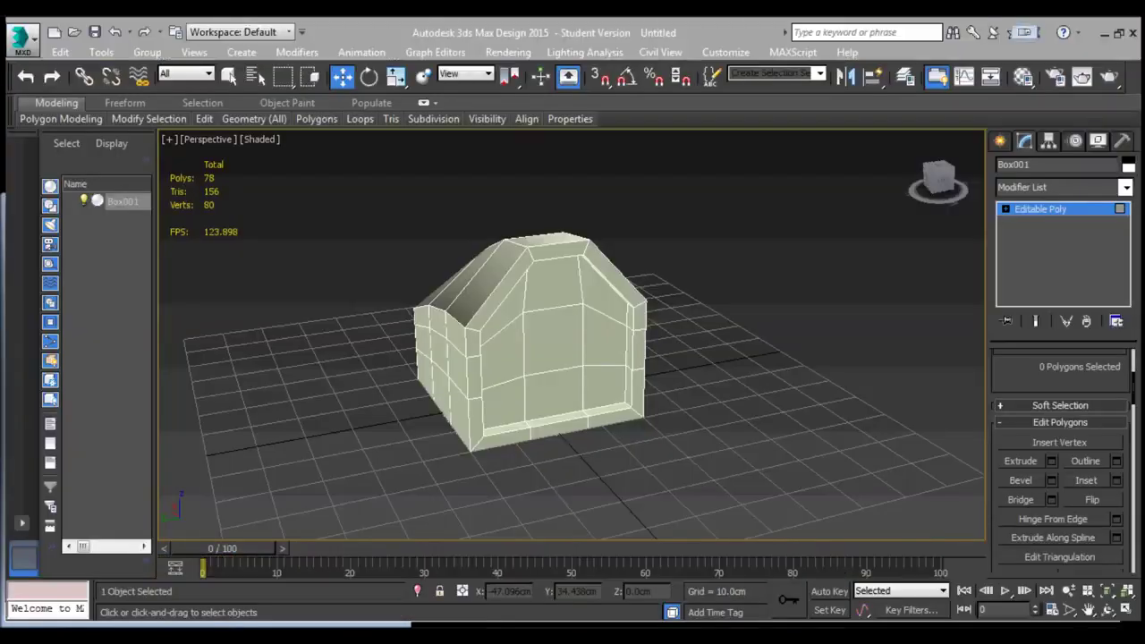
middle_click_drag(628, 332, 621, 335, "alt")
left_click(1000, 140)
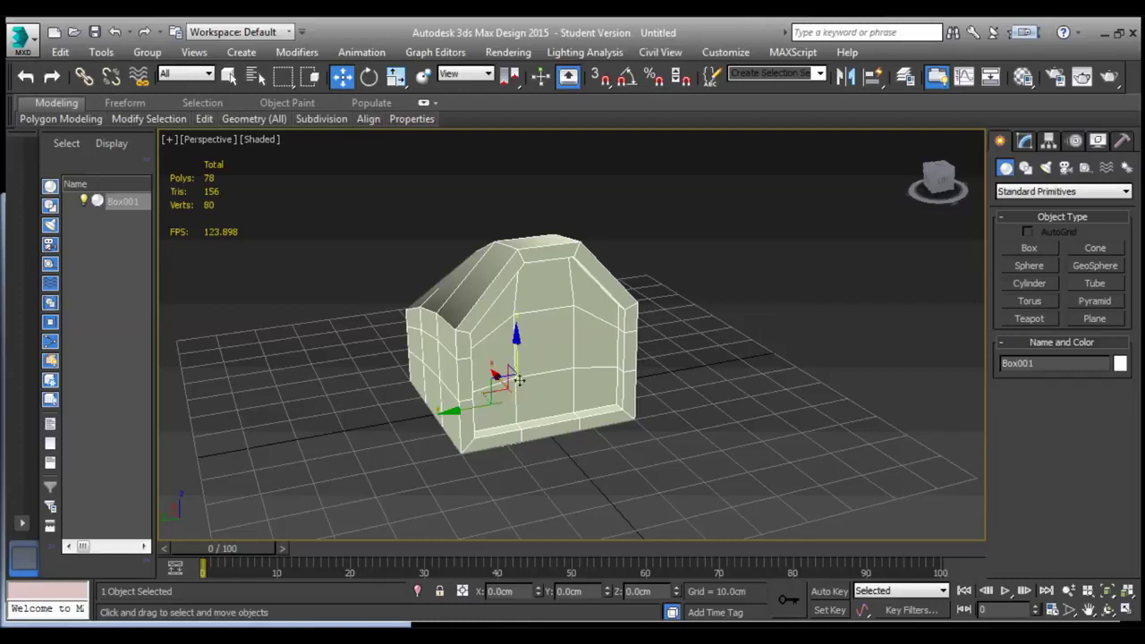
left_click(1031, 282)
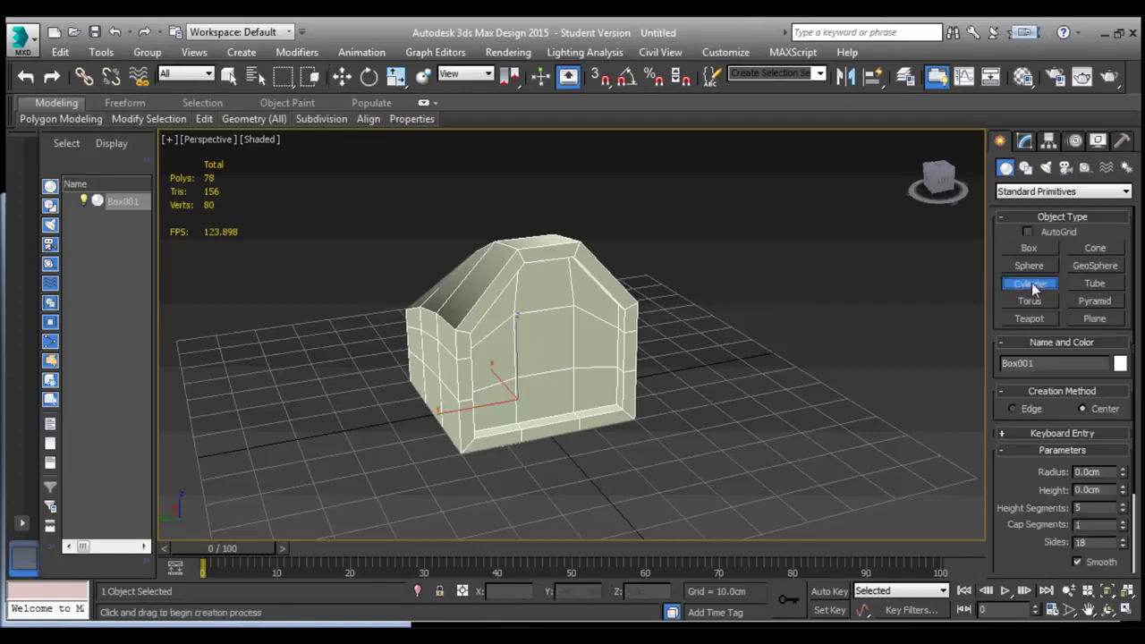
left_click_drag(734, 434, 734, 434)
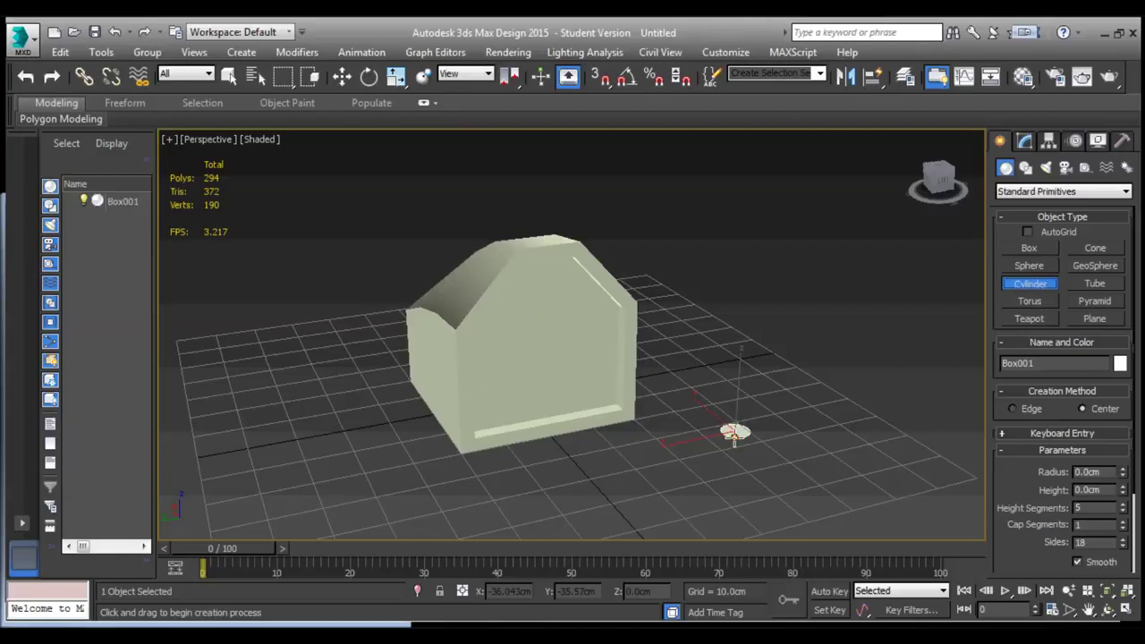
left_click(742, 390)
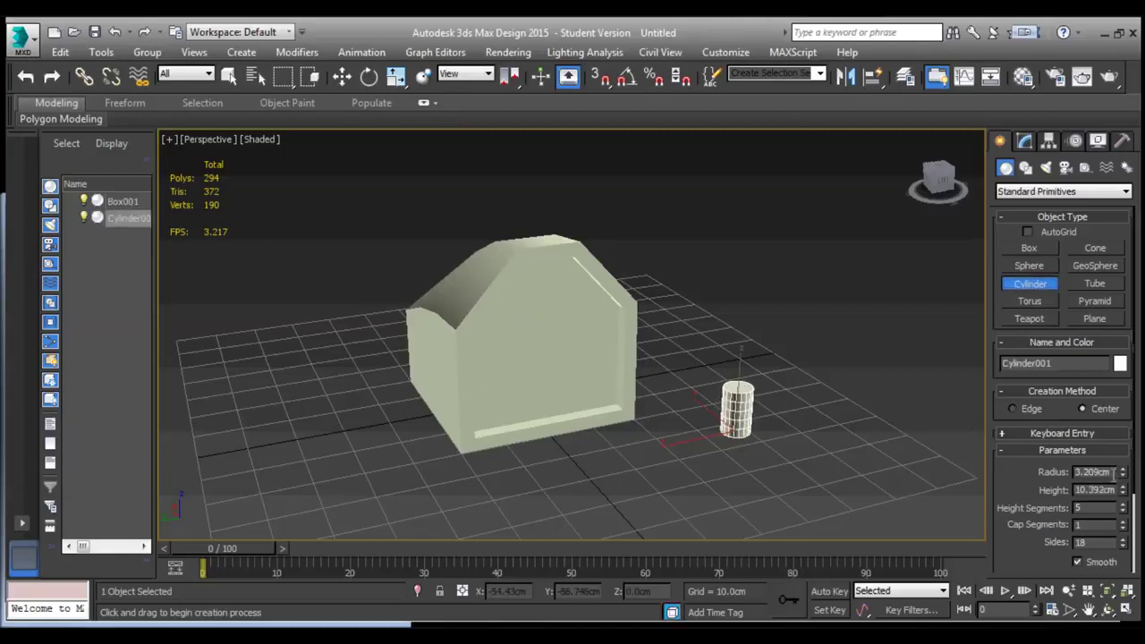
Set the new cylinder's radius to 3 cm and its height to 5 cm.
left_click_drag(1113, 474, 1024, 483)
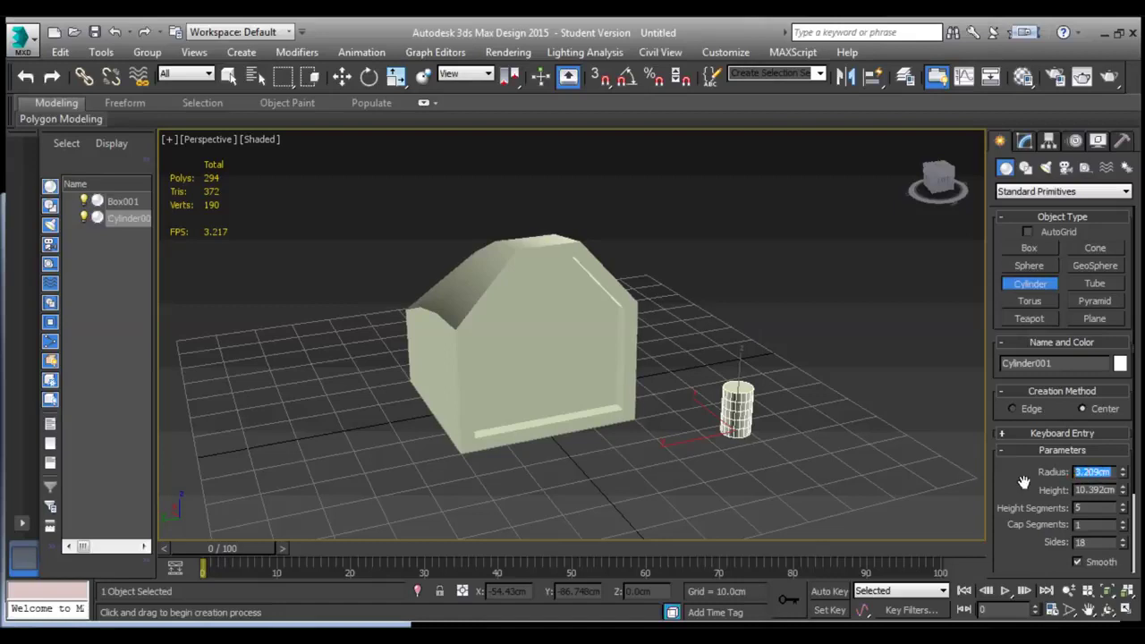
type("3")
key("Return")
left_click_drag(1077, 490, 1141, 495)
type("5")
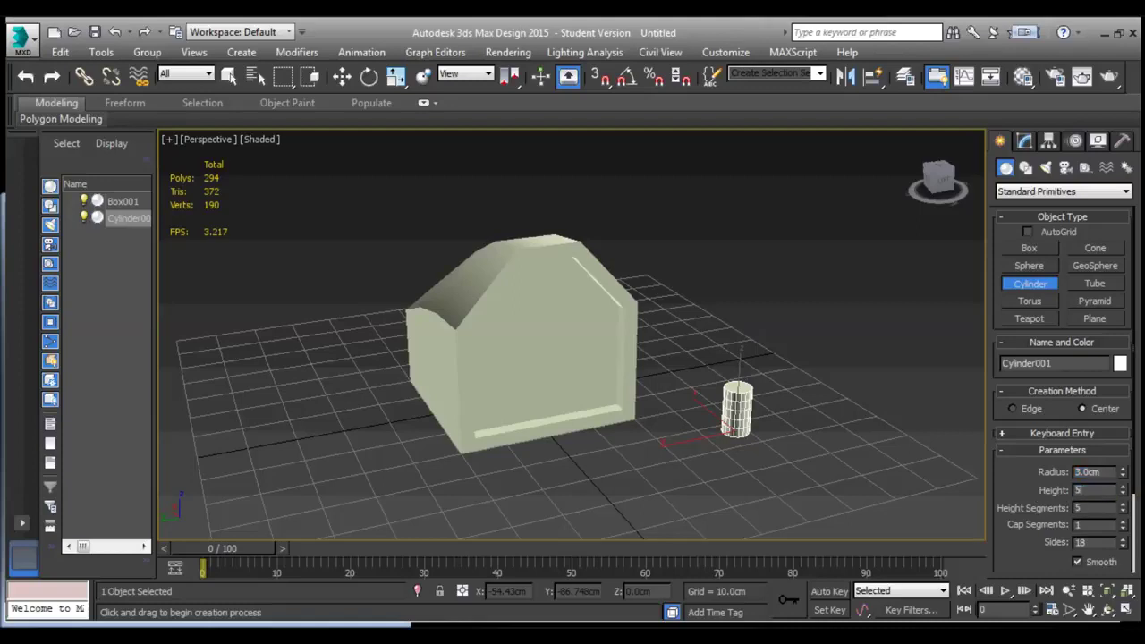
key("Return")
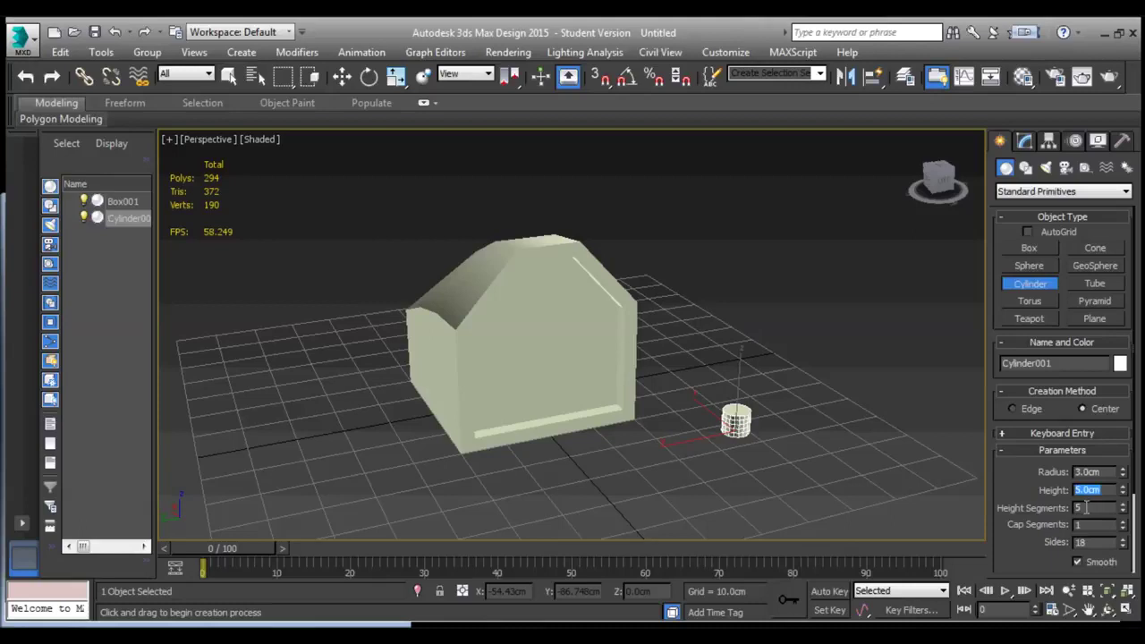
Reduce the cylinder to 1 height segment and 6 sides and convert it to an Editable Poly.
right_click(1123, 509)
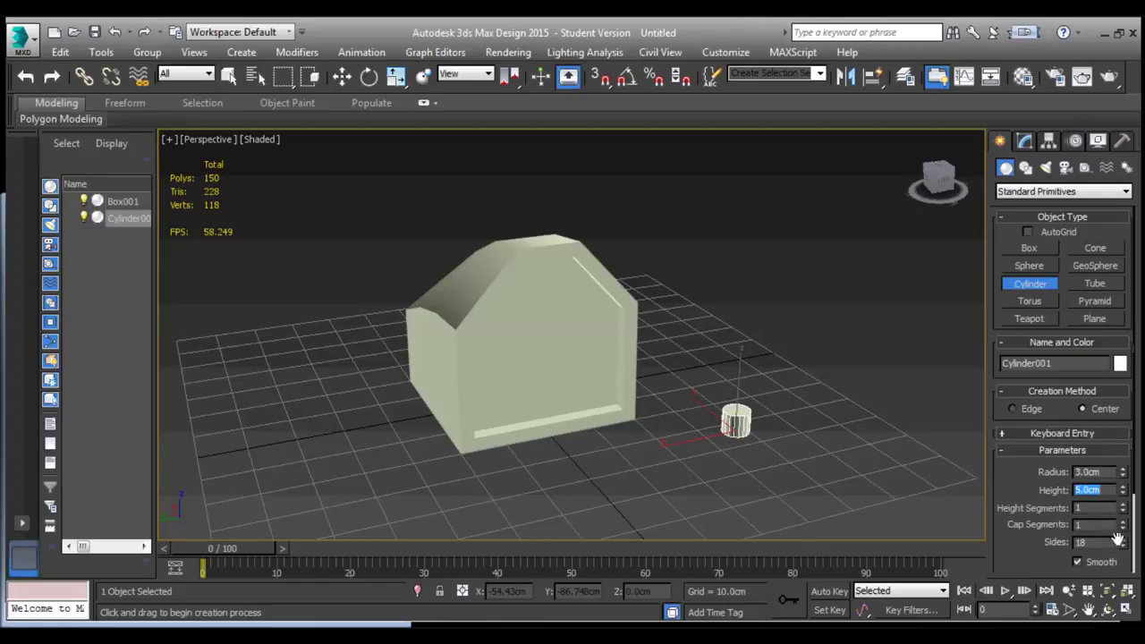
left_click_drag(1125, 548, 1127, 552)
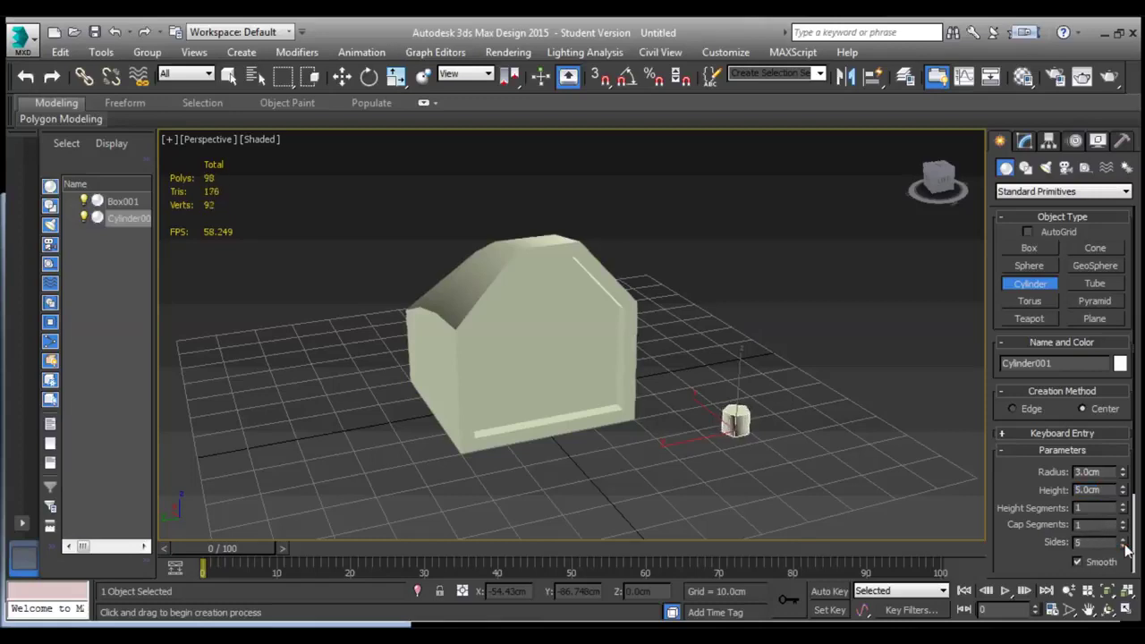
left_click(1124, 539)
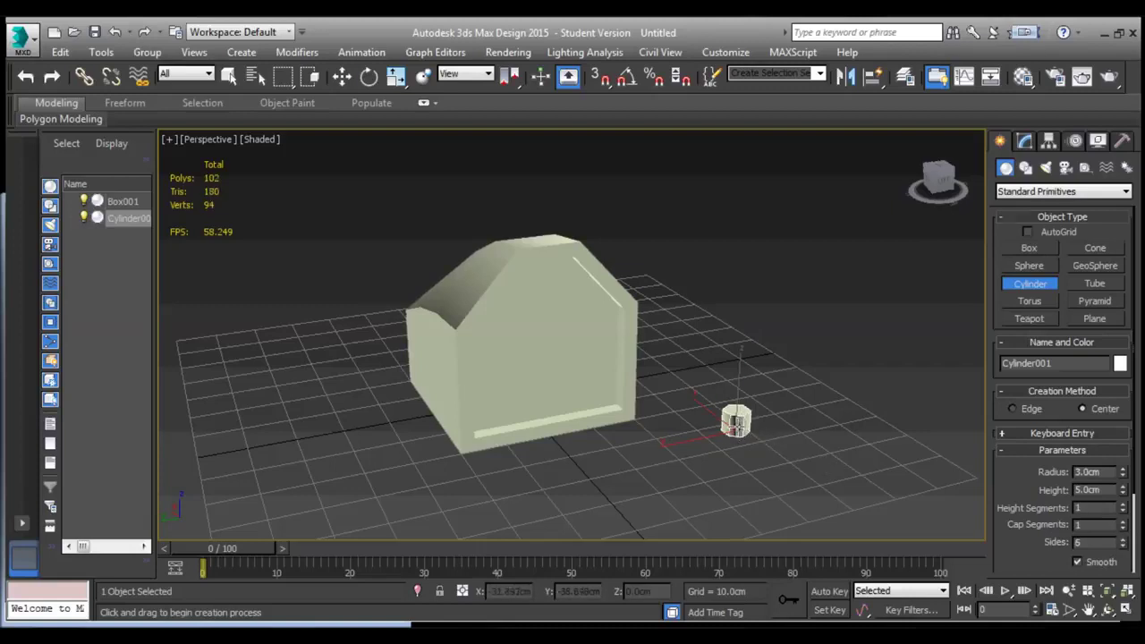
right_click(736, 422)
right_click(735, 423)
mouse_move(872, 593)
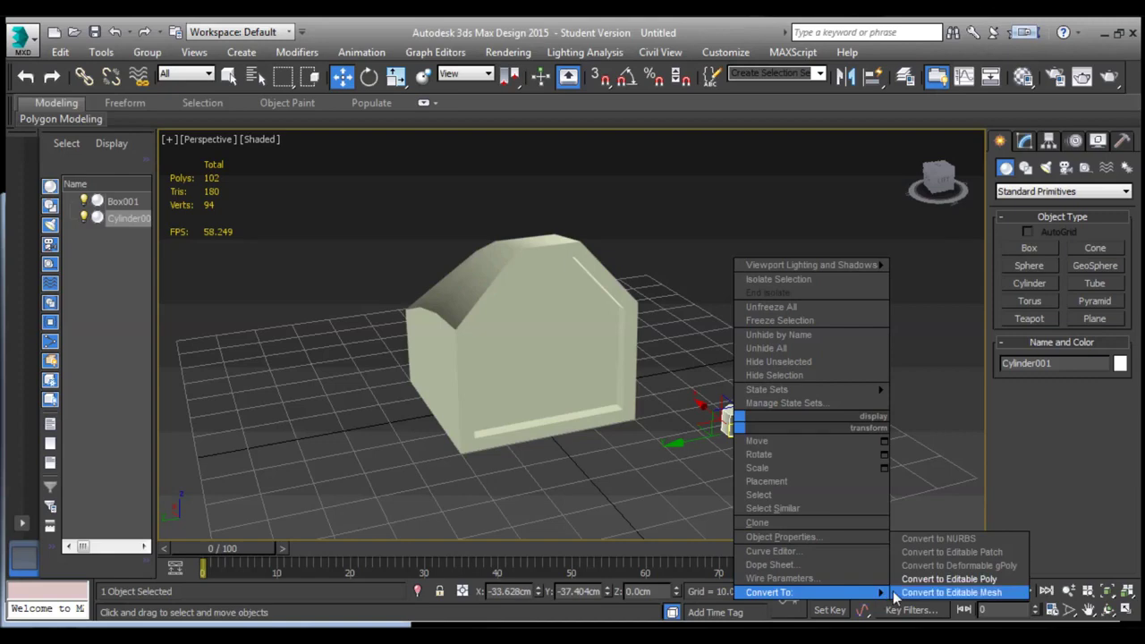
left_click(935, 579)
Turn on angle snap and rotate the cylinder -90 degrees about the Y axis so it lies on its side.
middle_click_drag(788, 433, 655, 352)
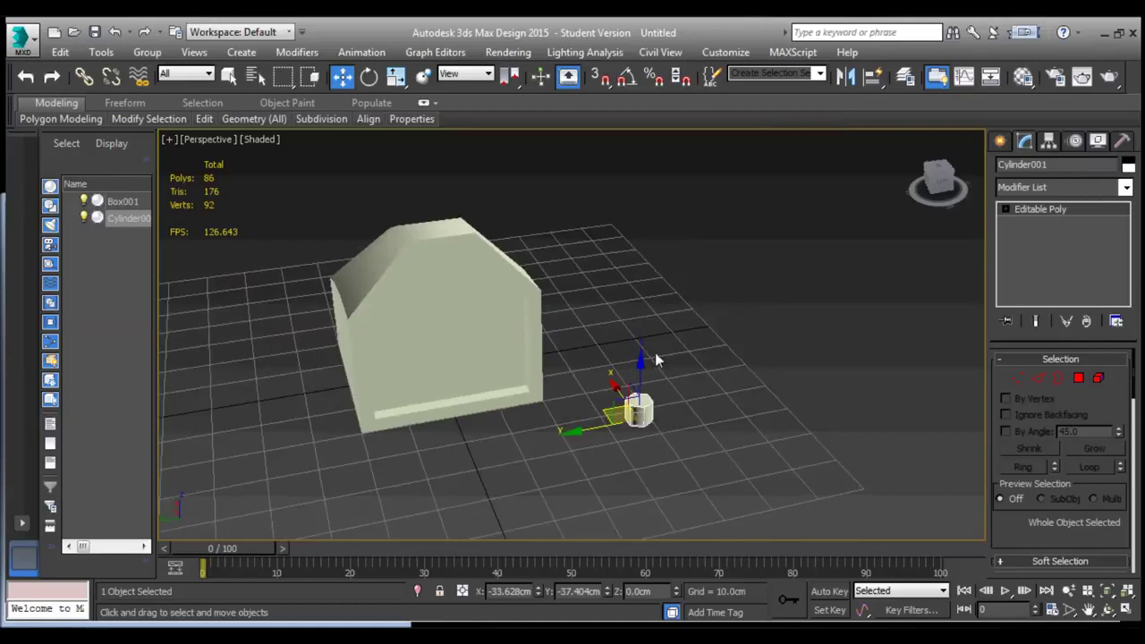
left_click(628, 76)
key("e")
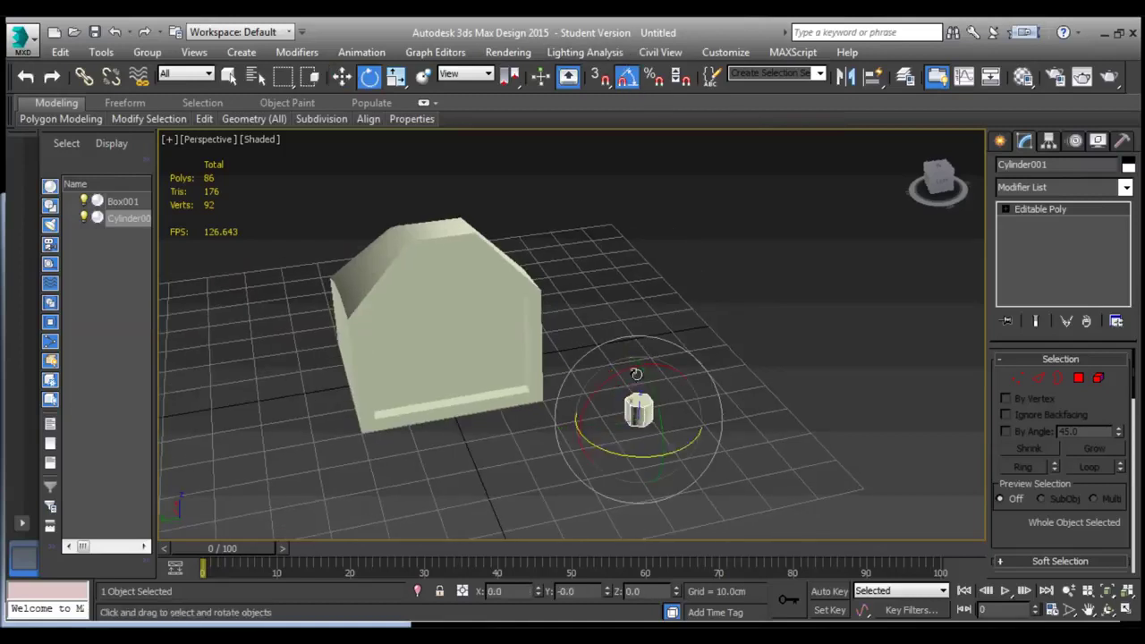
left_click_drag(656, 394, 673, 457)
middle_click_drag(650, 412, 610, 358, "alt")
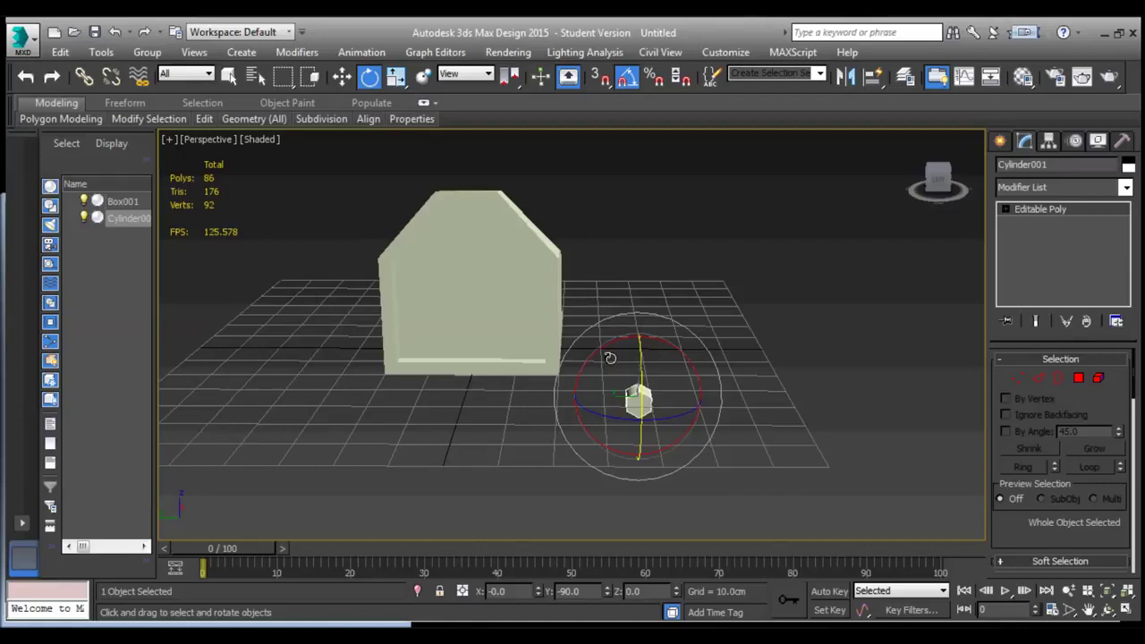
In the Front view, rotate the radio body and cylinder together a quarter turn about the vertical axis so the recessed face points forward.
key("f")
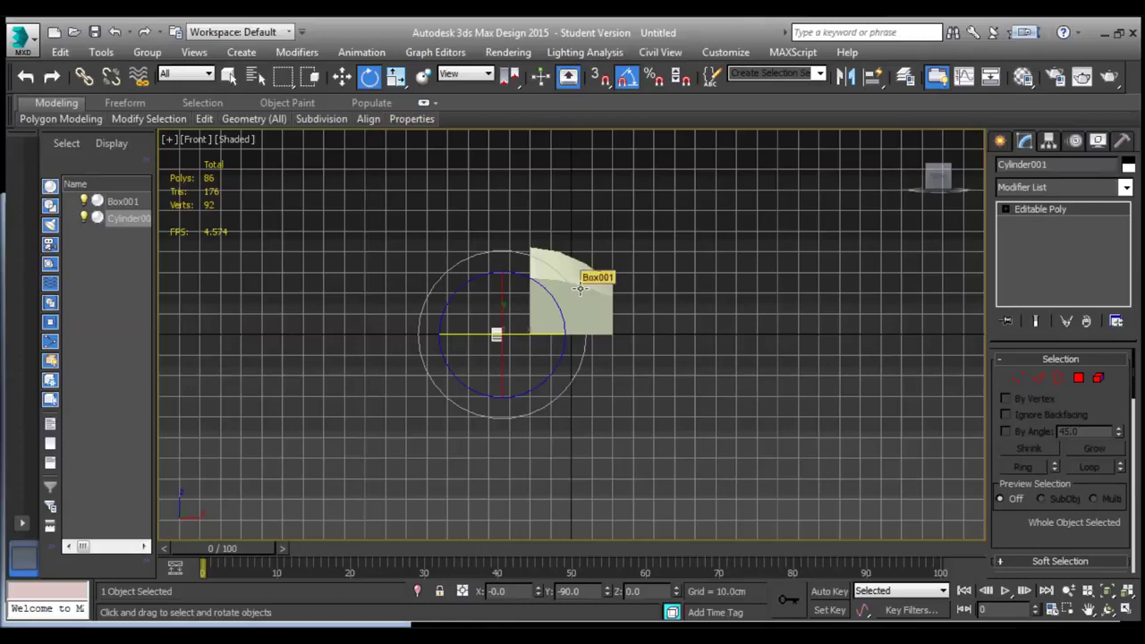
left_click_drag(424, 220, 650, 402)
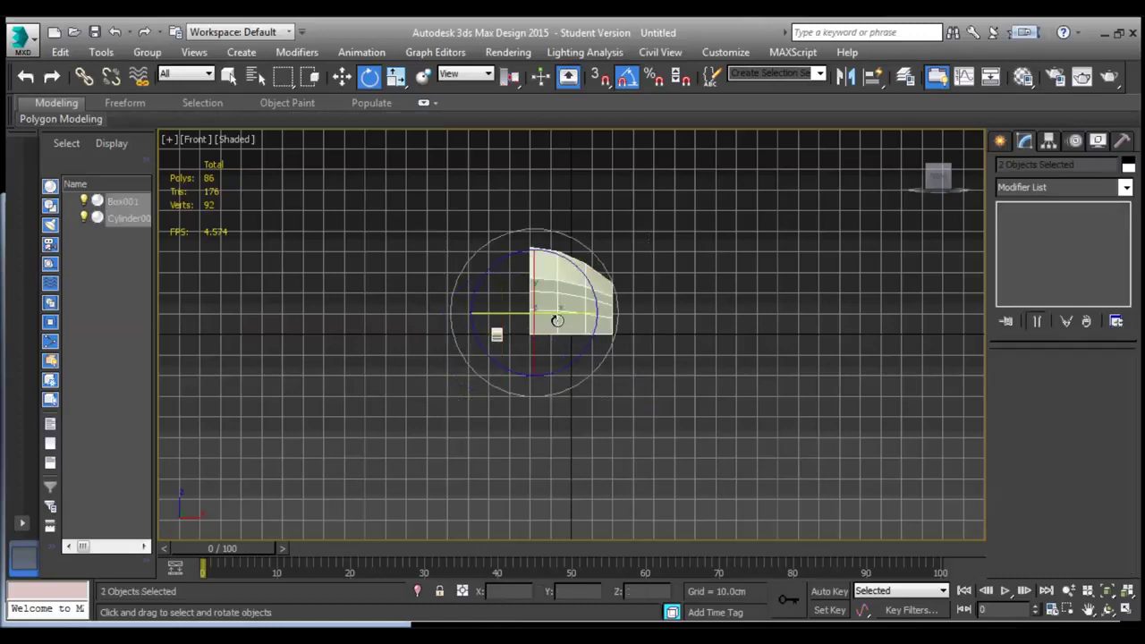
left_click_drag(549, 314, 625, 325)
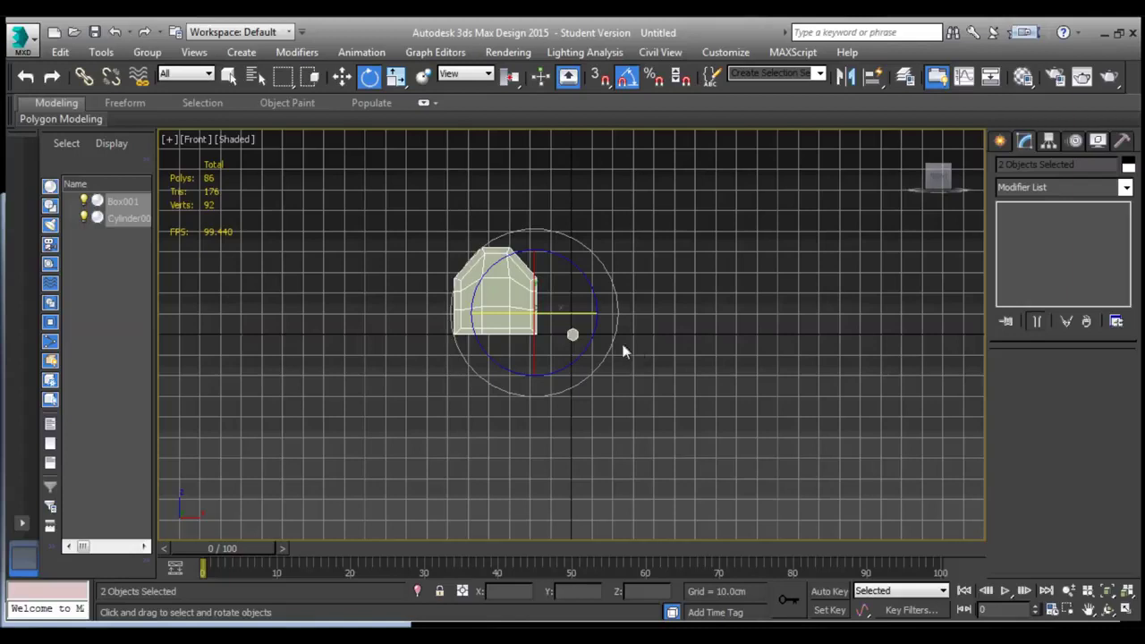
key("w")
left_click(615, 410)
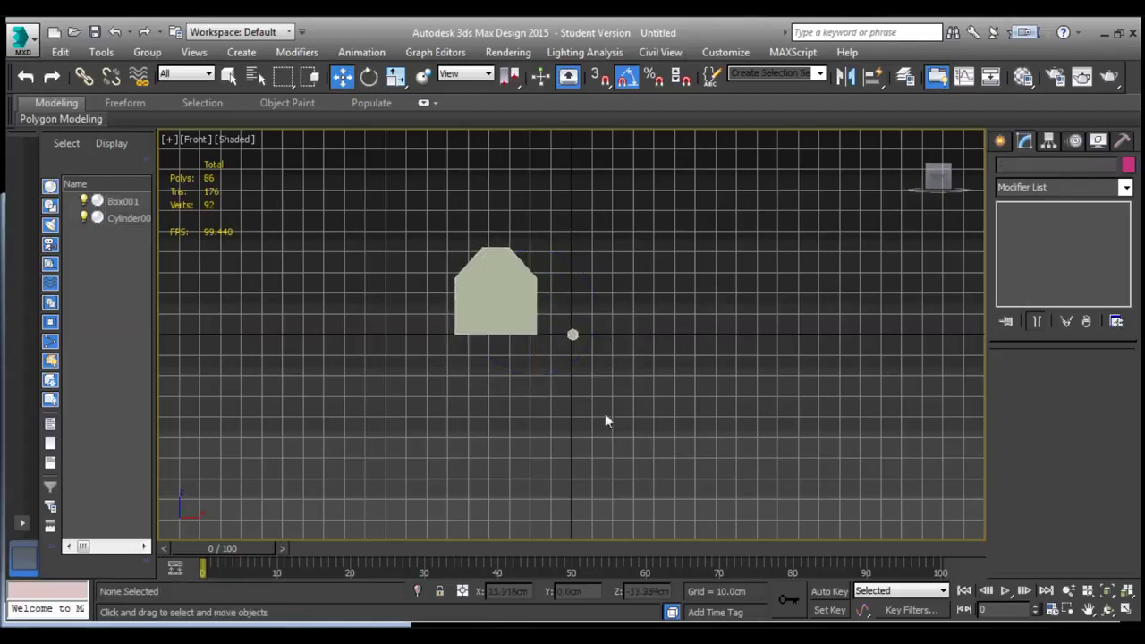
Show edged faces and move the hexagonal cylinder over the body's lower left inner edge line, at about X -43.4 cm, Z 7.95 cm.
left_click(572, 337)
scroll(505, 326, "up", 5)
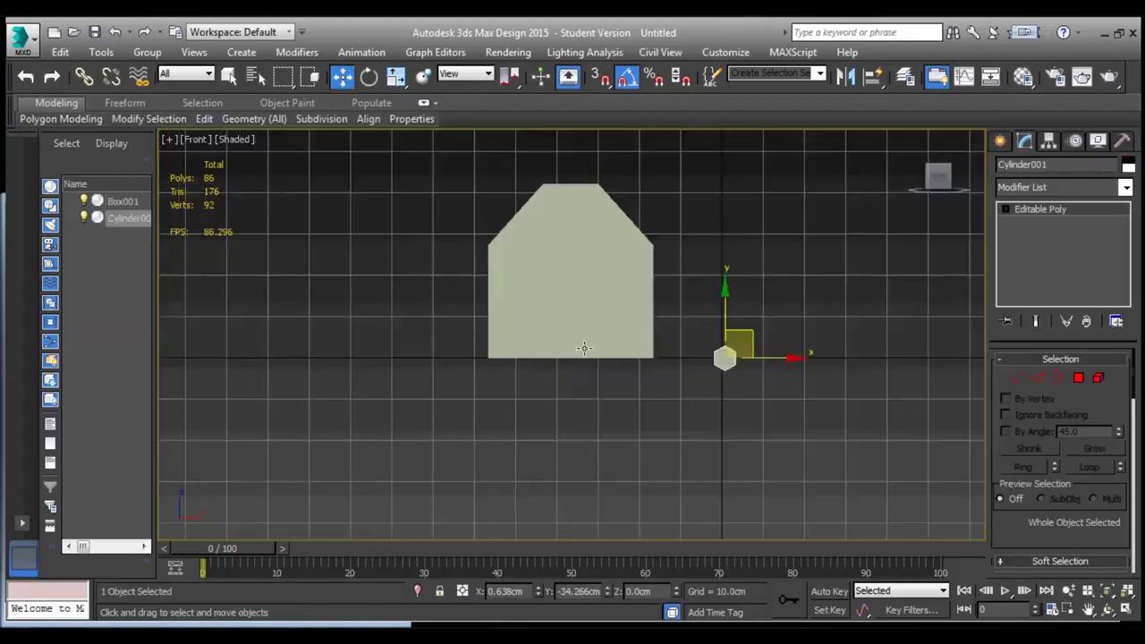
left_click(586, 312)
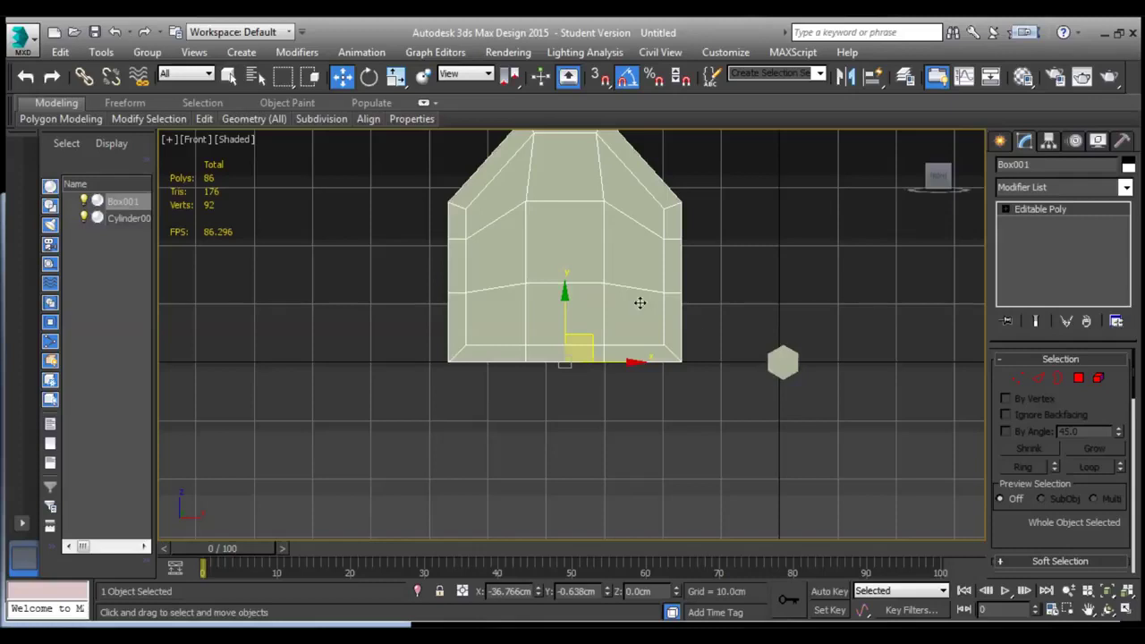
key("F4")
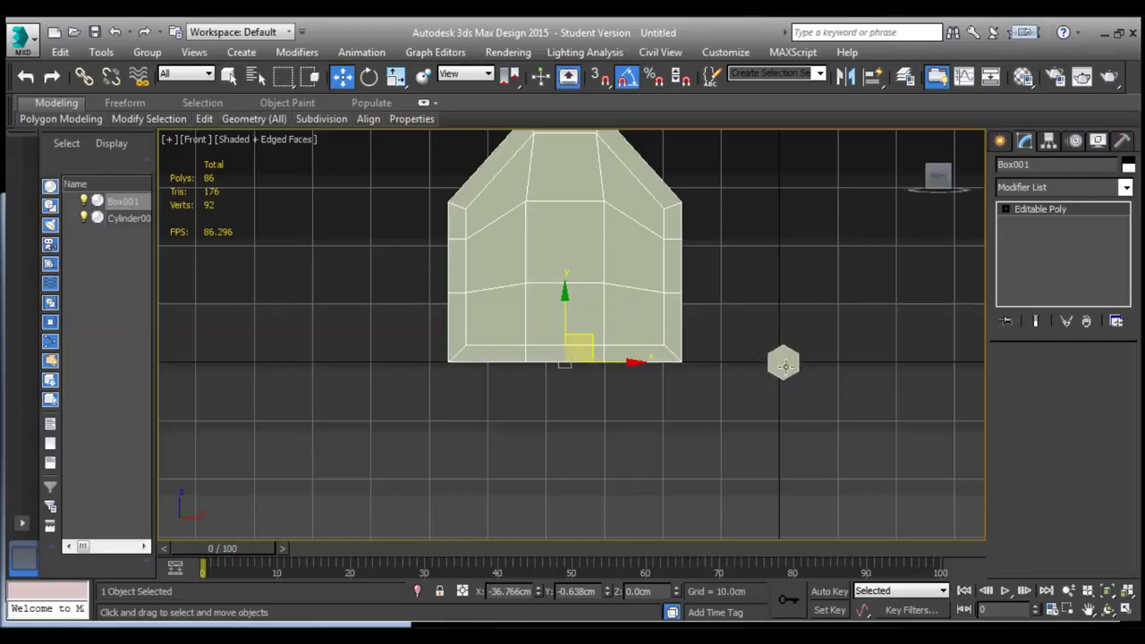
left_click(785, 364)
left_click_drag(808, 334, 552, 290)
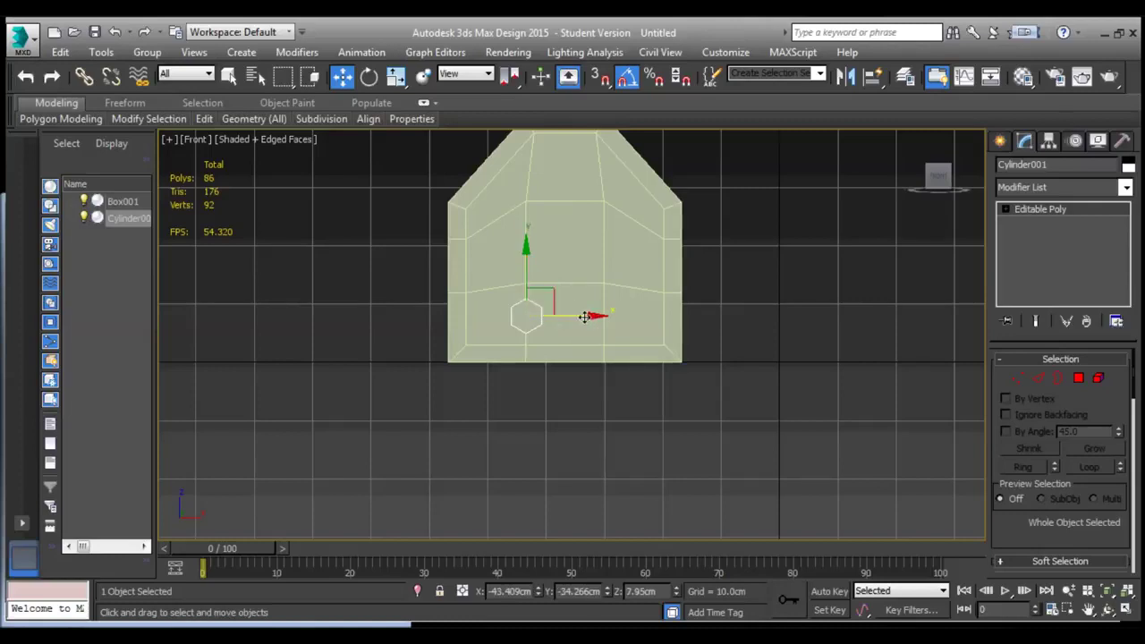
Clone the cylinder as two copies, one level with it at about X -30.1 cm and one centred above at about Z 14 cm.
mouse_move(586, 314)
left_mouse_down("shift")
mouse_move(647, 319)
mouse_move(655, 332)
left_mouse_up("shift")
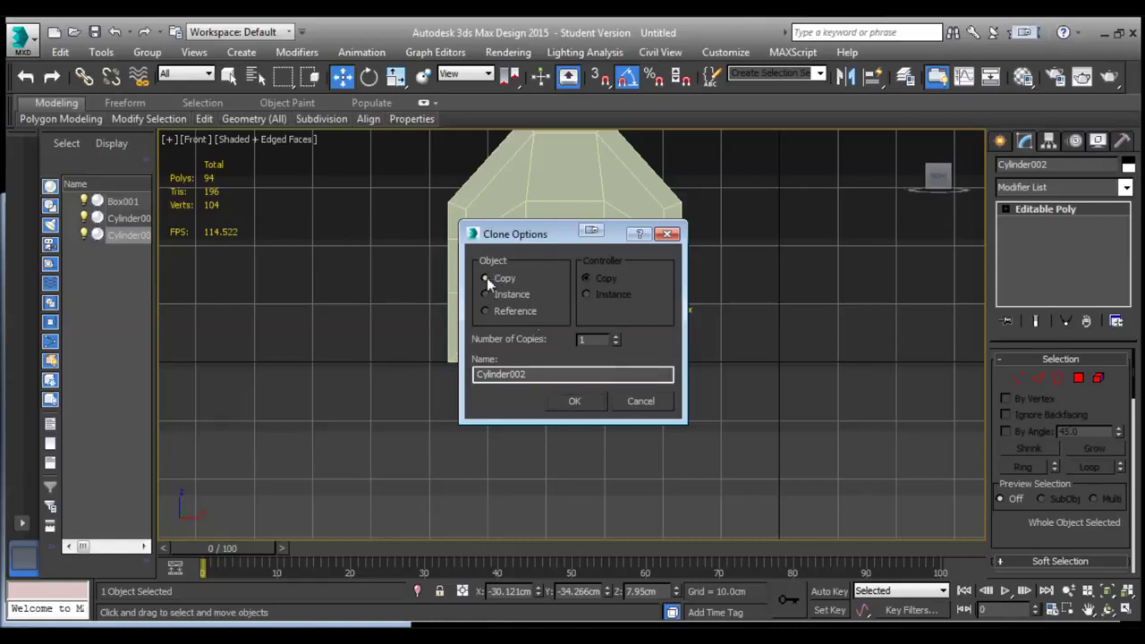
left_click(575, 403)
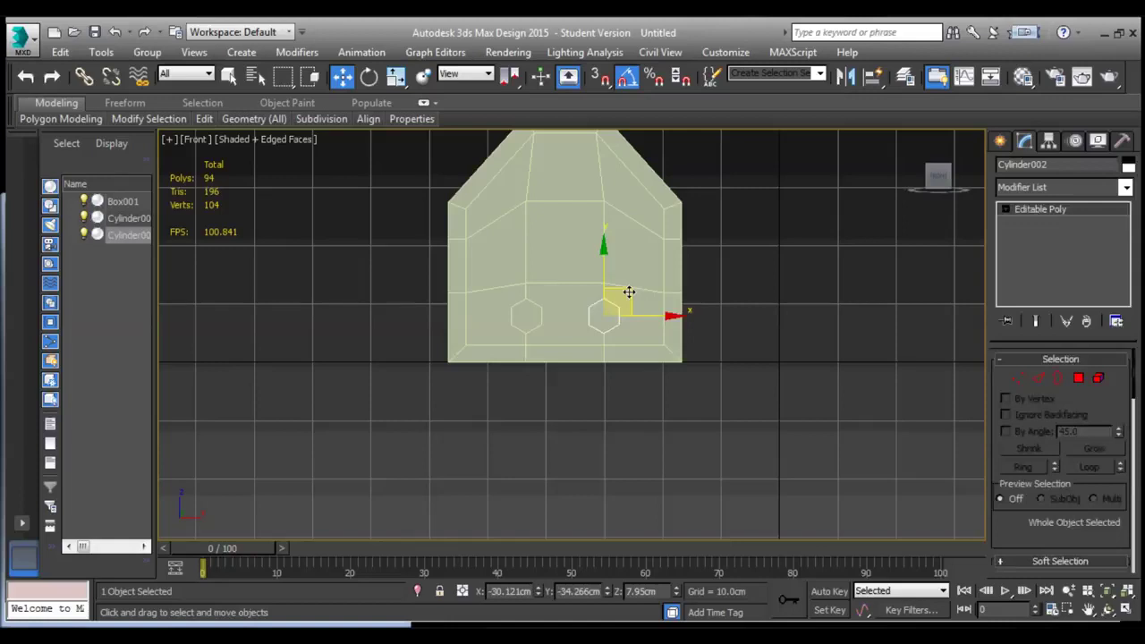
left_click_drag(623, 299, 590, 257, "shift")
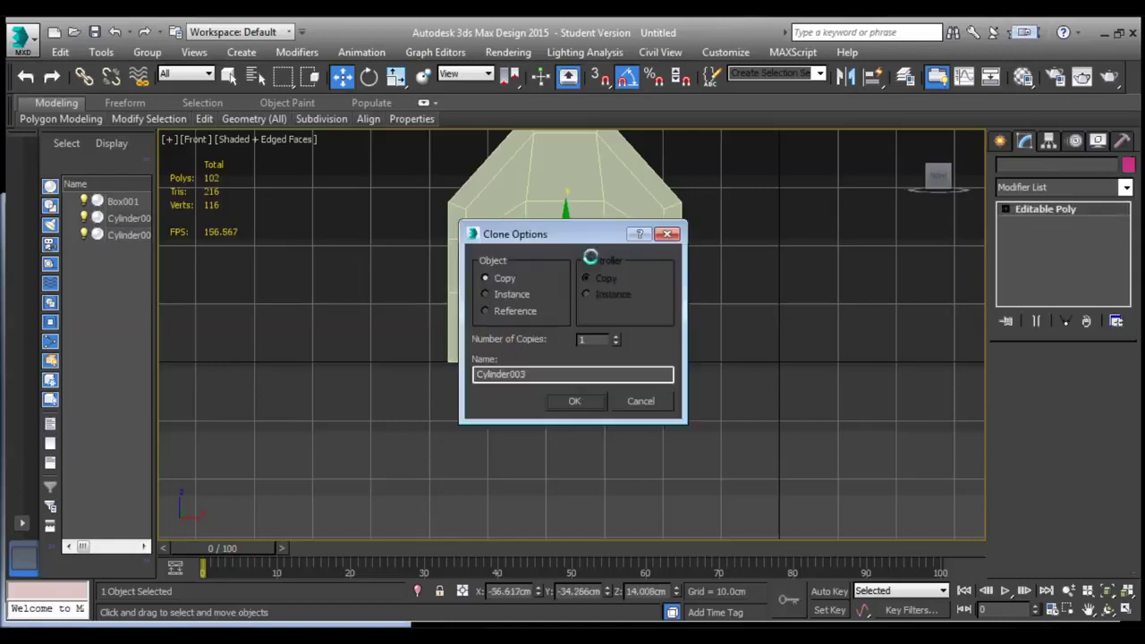
left_click(576, 400)
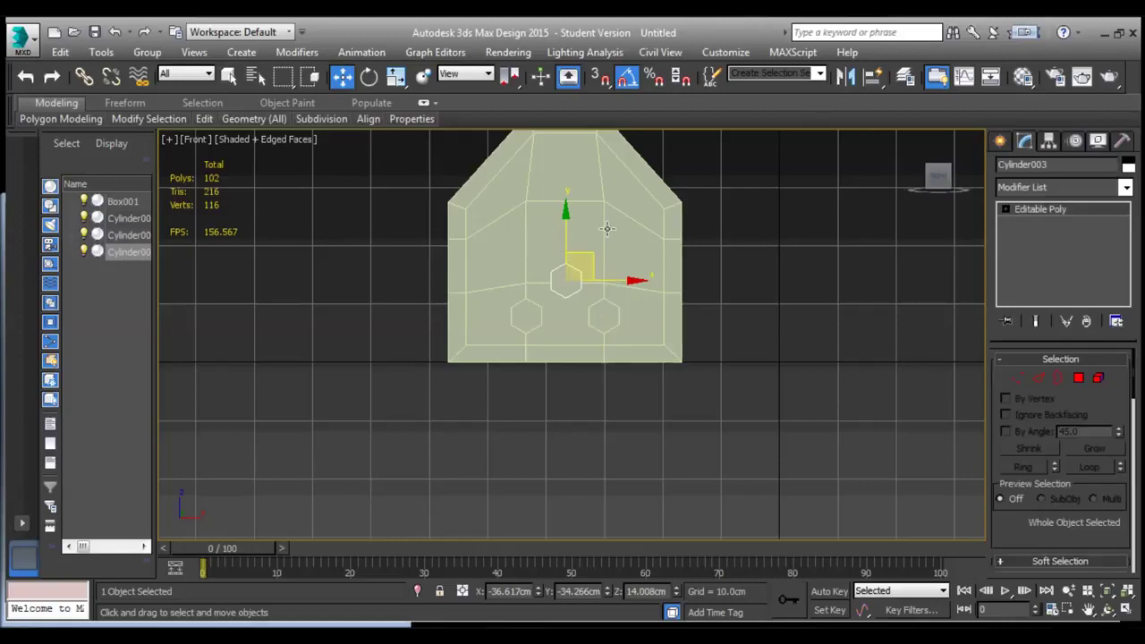
Select all three cylinders in the Perspective view and move them back against the radio's recessed front face.
key("p")
middle_click_drag(591, 254, 700, 305, "alt")
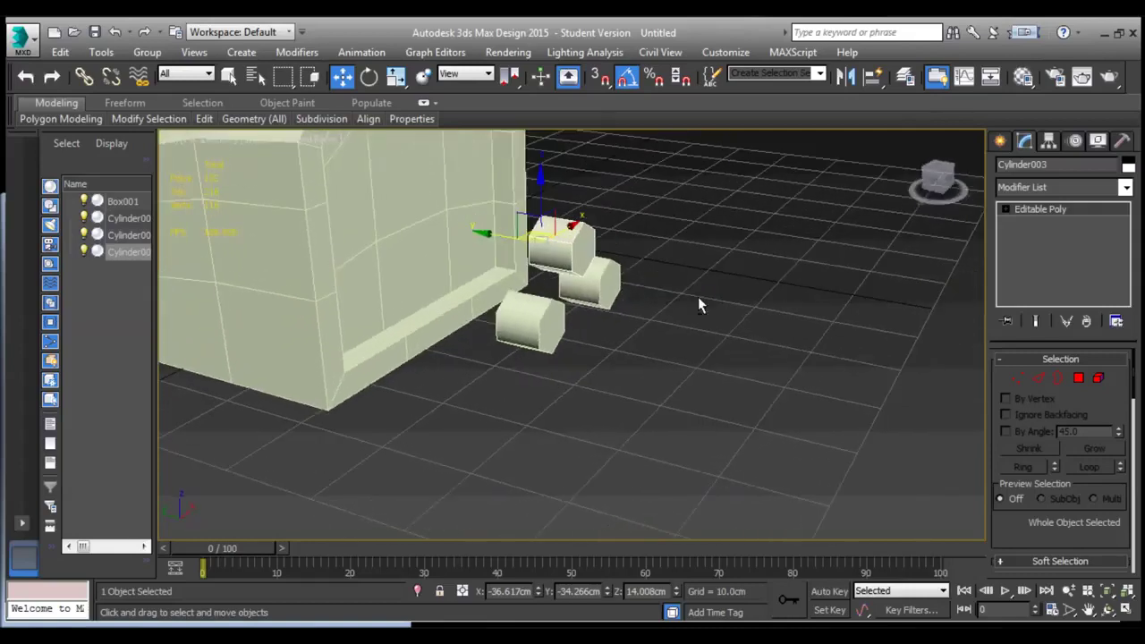
left_click(542, 316, "ctrl")
left_click(603, 295, "ctrl")
left_click_drag(524, 278, 383, 242)
middle_click_drag(413, 234, 453, 302, "alt")
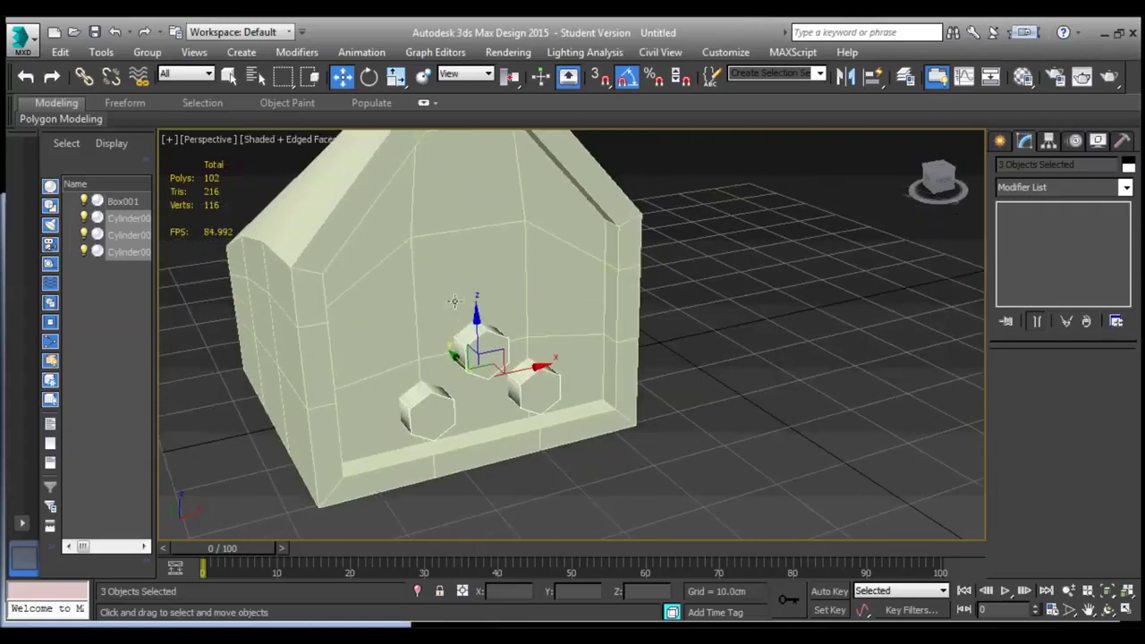
Raise the body's two inner front vertices beside the top knob to about Z 18.1 cm.
left_click(449, 232)
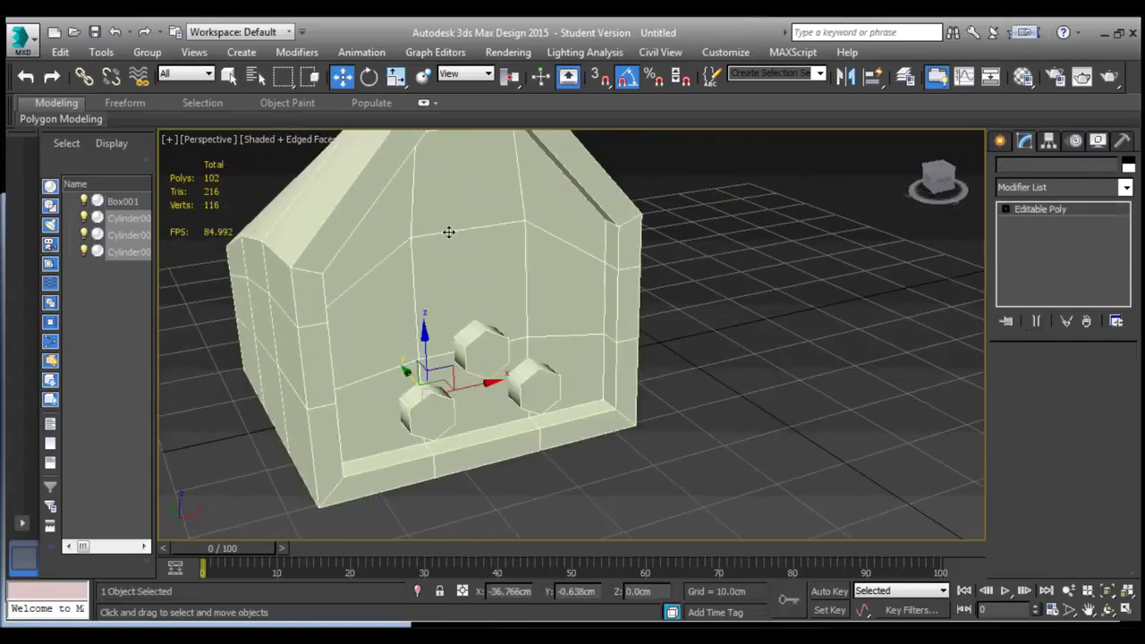
left_click(1018, 377)
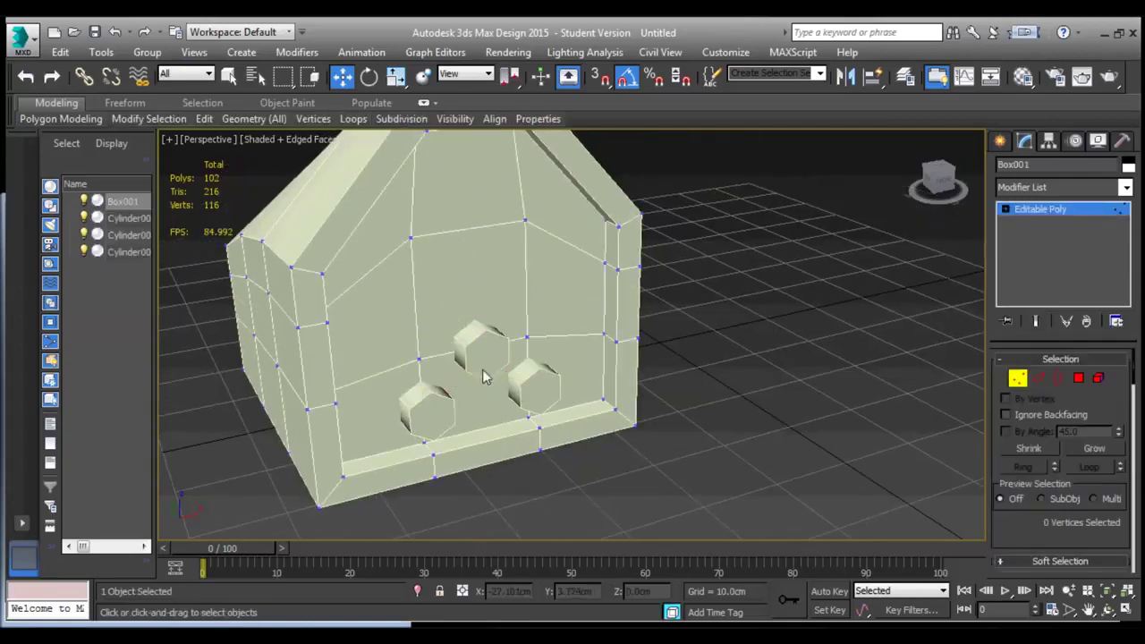
left_click(421, 356)
left_click(525, 336, "ctrl")
left_click_drag(498, 315, 499, 279)
middle_click_drag(498, 279, 458, 301, "alt")
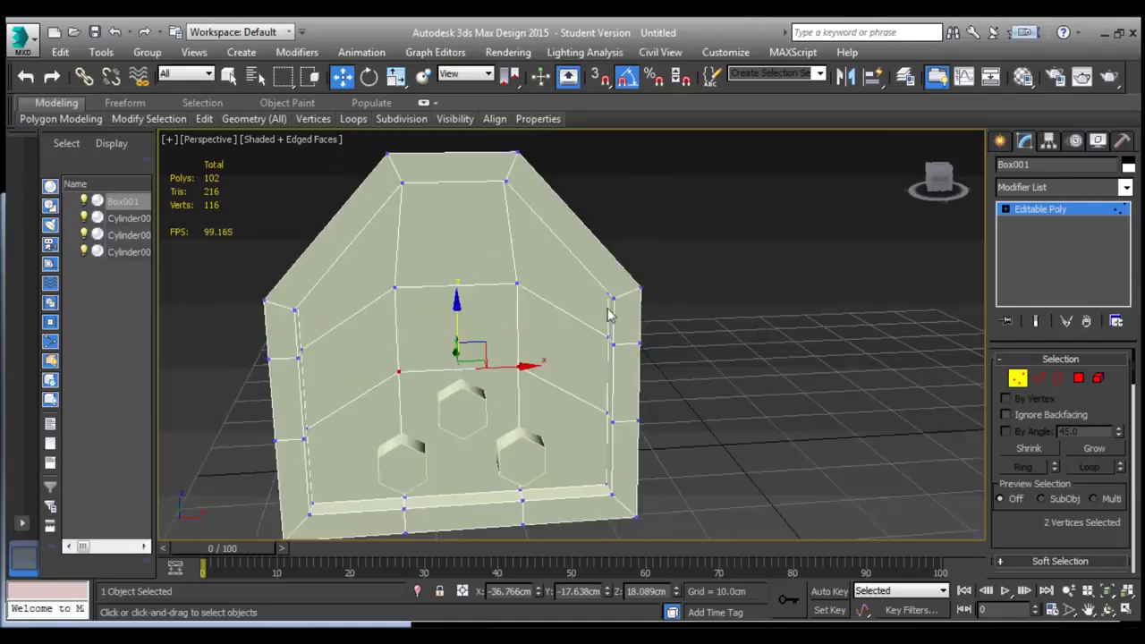
Connect the two middle horizontal edges above the knobs on the radio's front face with a vertical edge.
left_click(1040, 379)
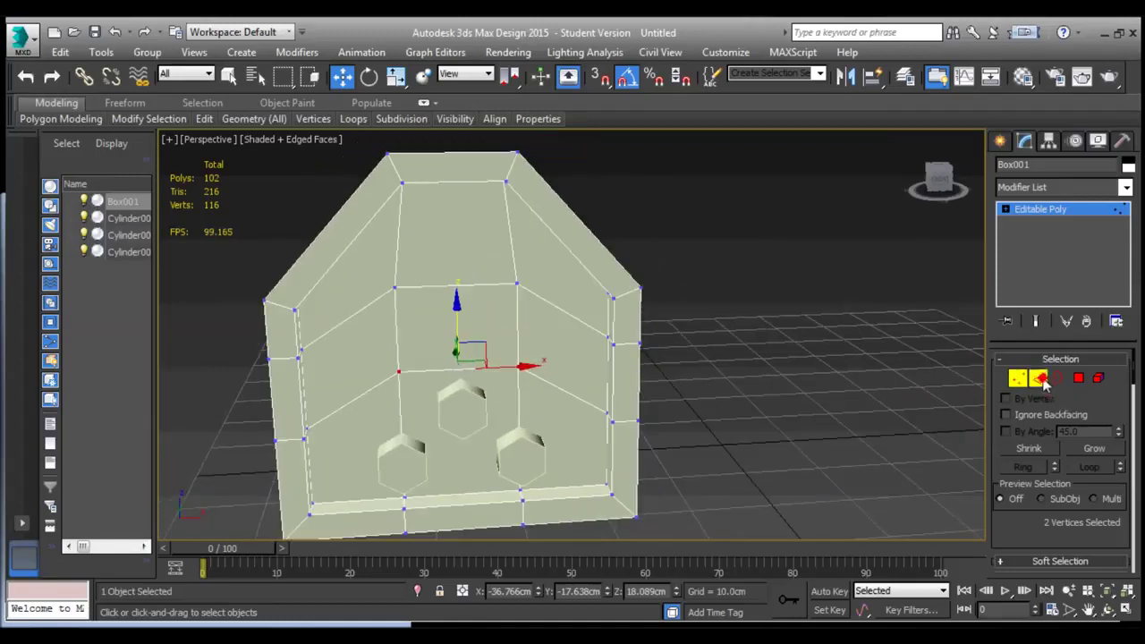
left_click(446, 288)
left_click(457, 369, "ctrl")
scroll(1049, 508, "down", 5)
left_click(1080, 518)
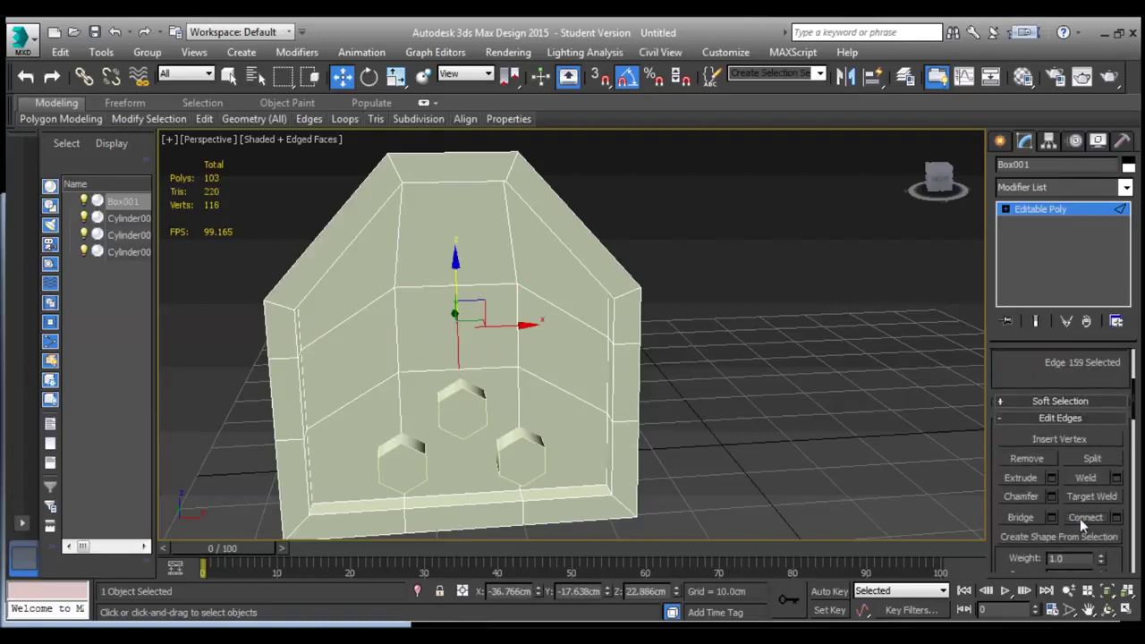
Raise the upper end vertex of the new vertical edge to about Z 33.8 cm and check the shape against the reference images.
middle_click_drag(542, 370, 549, 349)
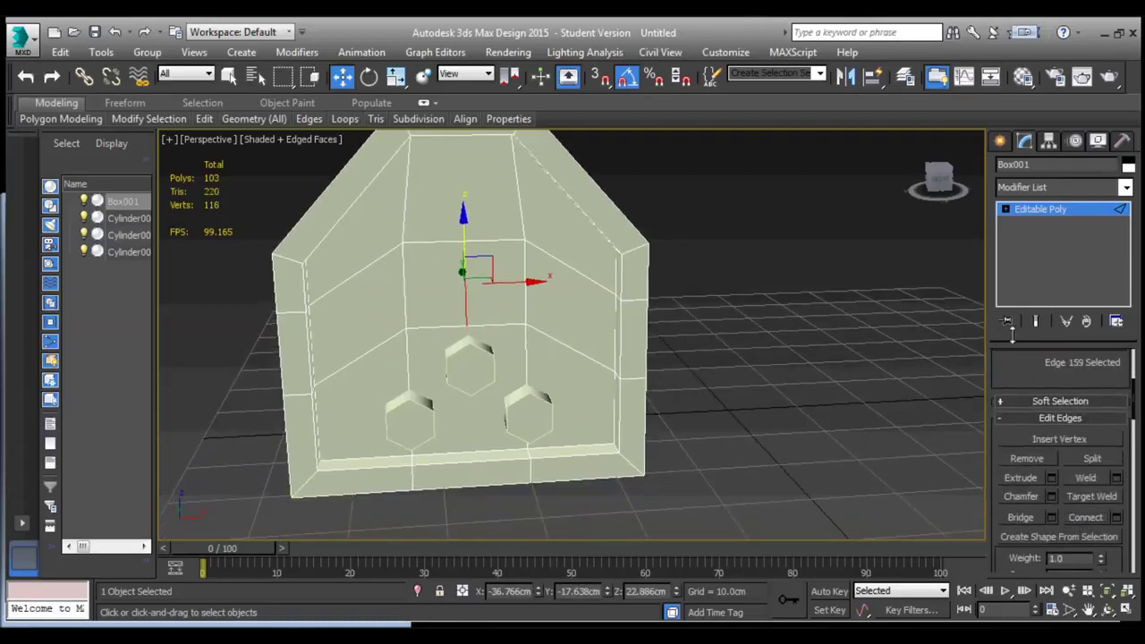
scroll(1056, 430, "up", 5)
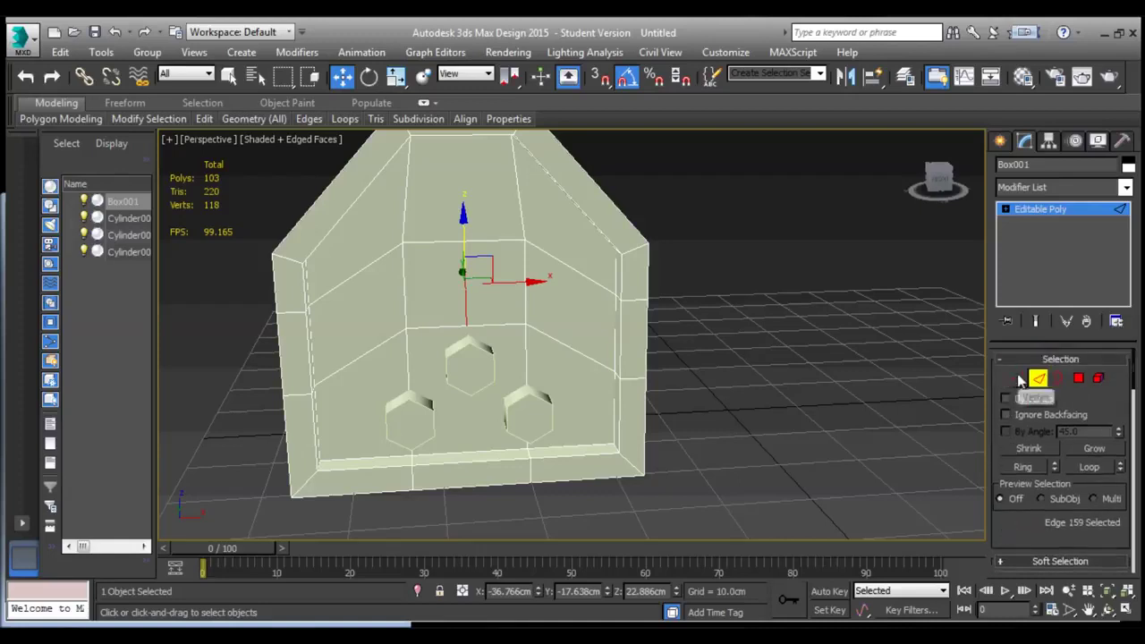
left_click(1019, 379)
left_click(466, 240)
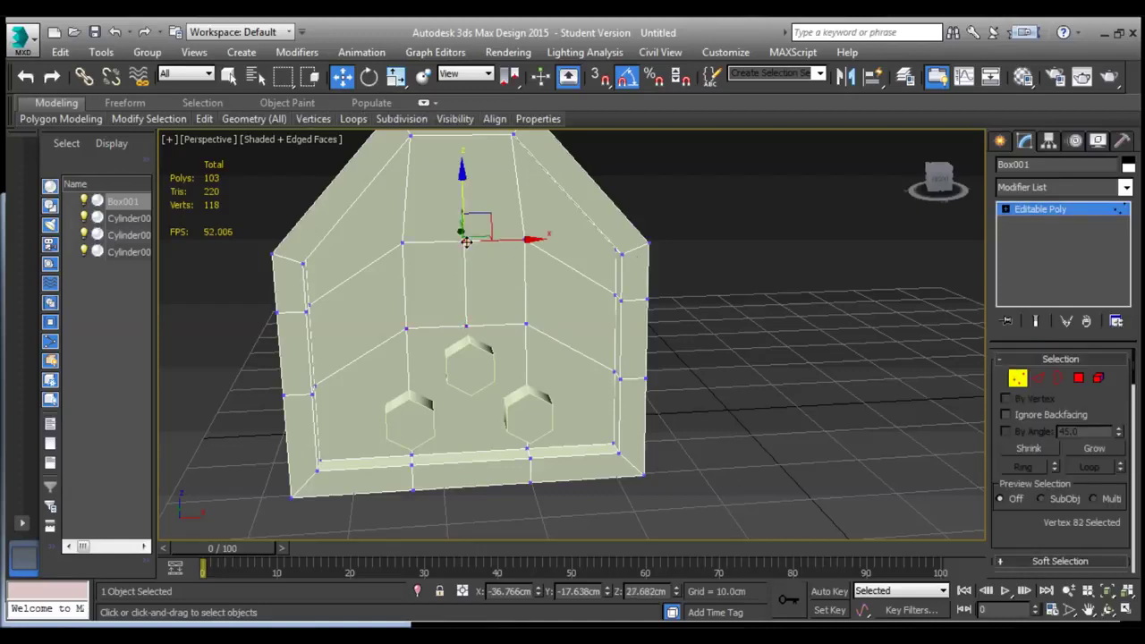
left_click_drag(459, 195, 465, 144)
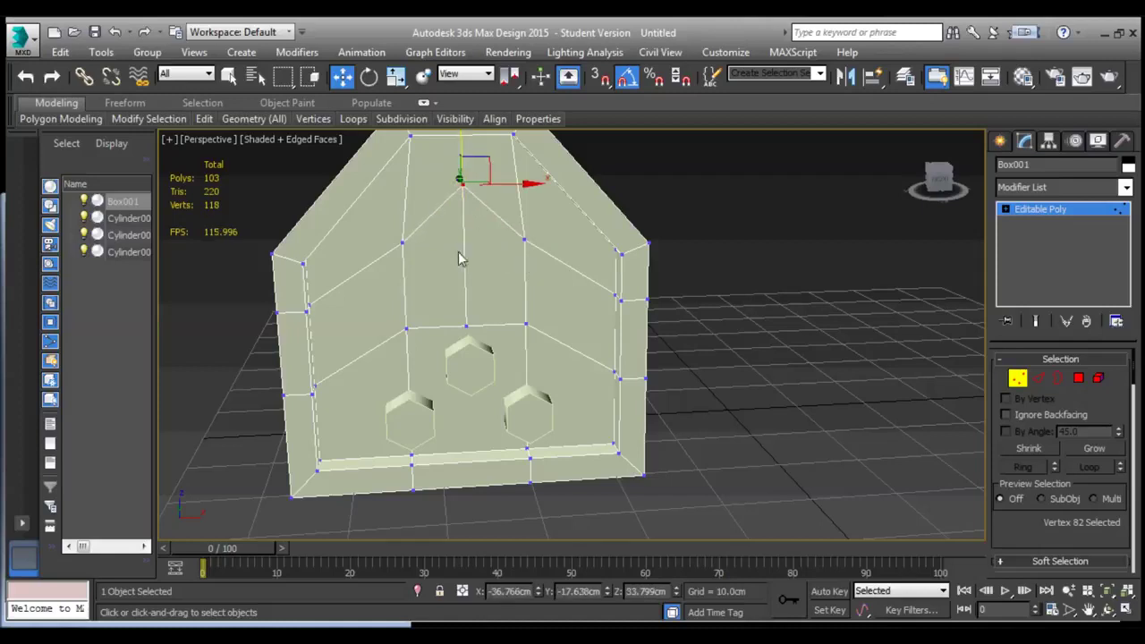
key("alt+Tab")
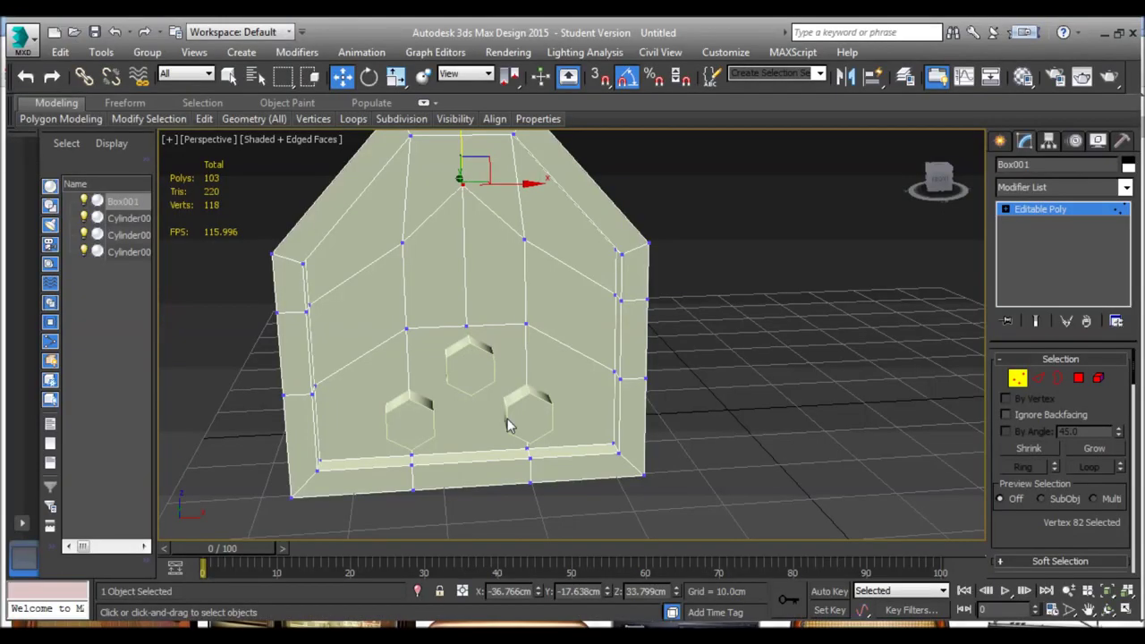
middle_click_drag(489, 309, 510, 305)
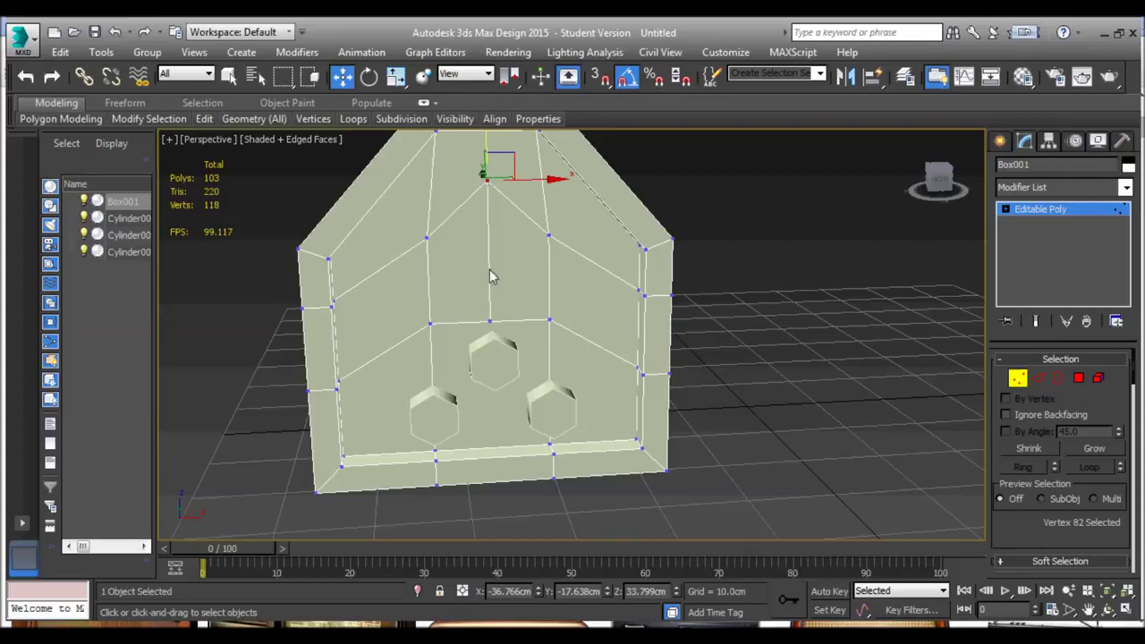
Scale the two outer vertices of the horizontal edge above the top knob farther apart along X.
left_click(431, 324)
left_click(549, 320, "ctrl")
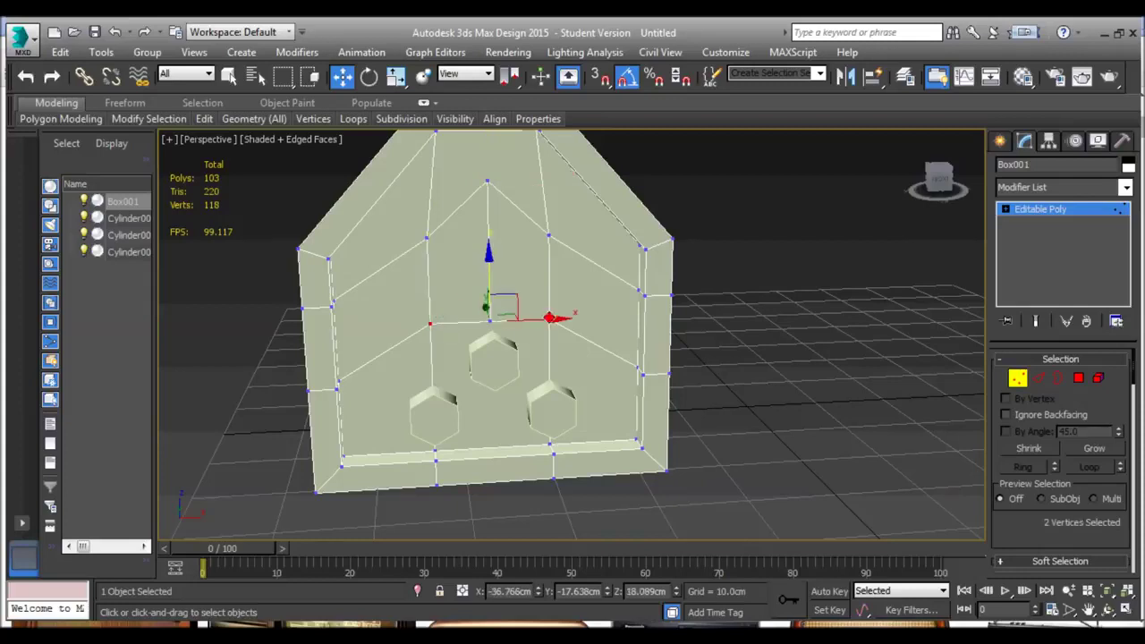
key("r")
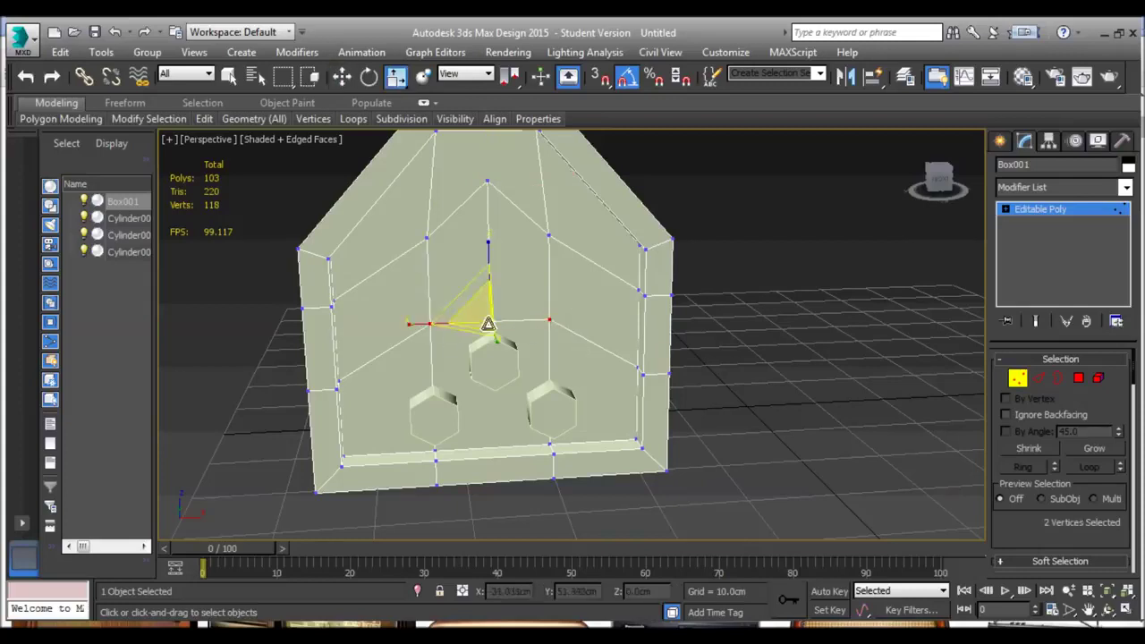
left_click_drag(416, 326, 392, 335)
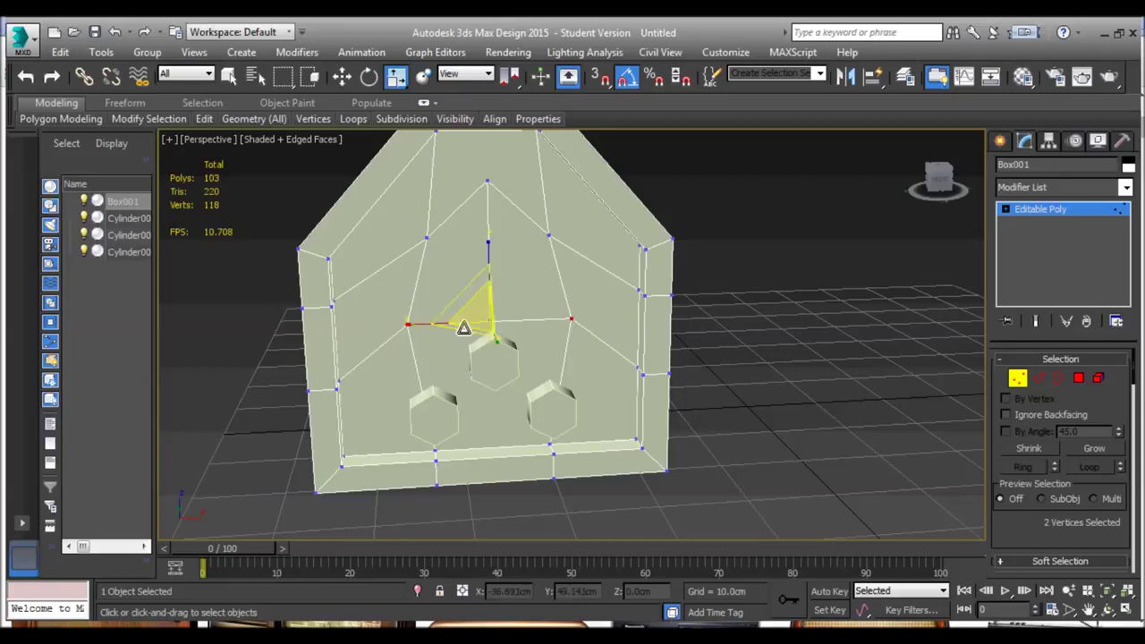
middle_click_drag(464, 330, 455, 315, "alt")
middle_click_drag(493, 384, 560, 319)
middle_click_drag(524, 245, 528, 267)
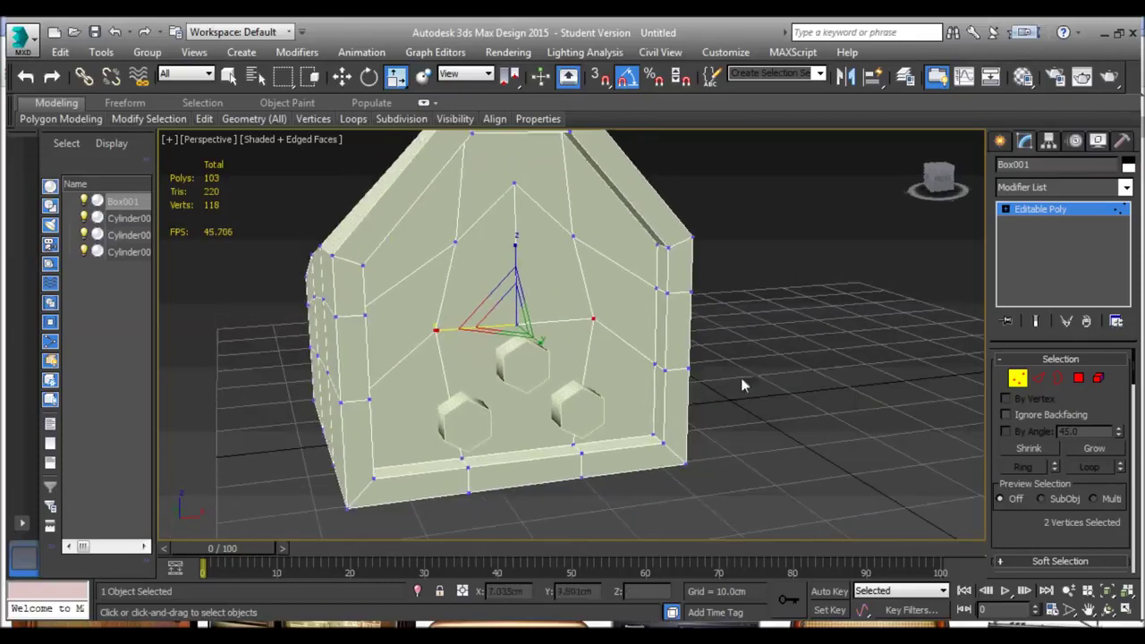
left_click(1019, 378)
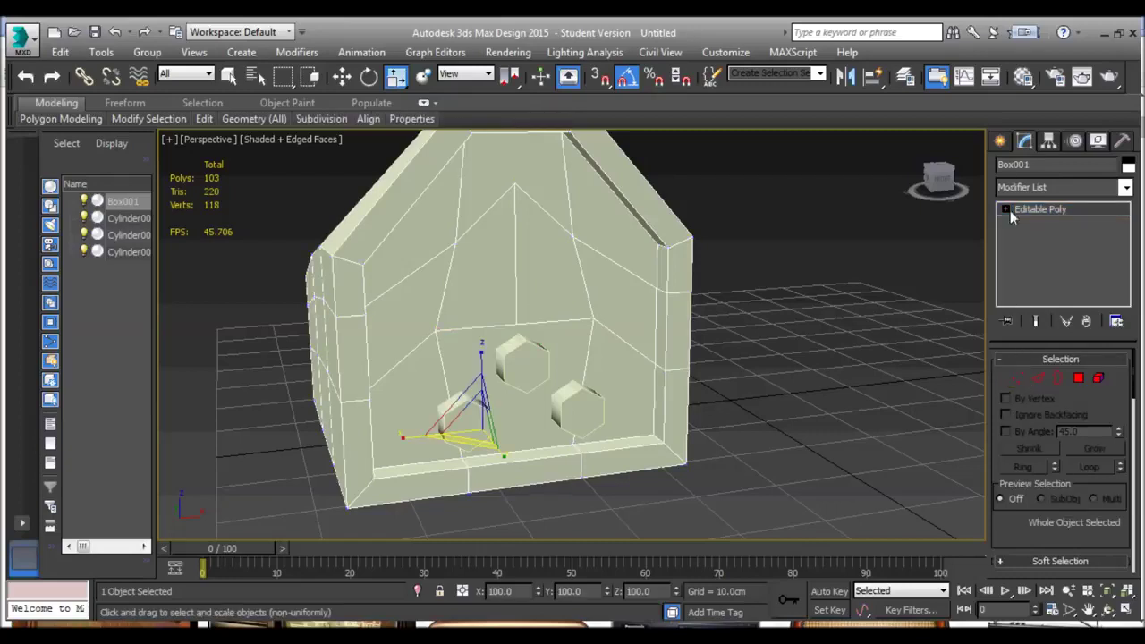
Subtract the lower-right hexagonal cylinder from the radio body with a Boolean compound object and convert the result to Editable Poly.
left_click(1000, 143)
left_click(1022, 190)
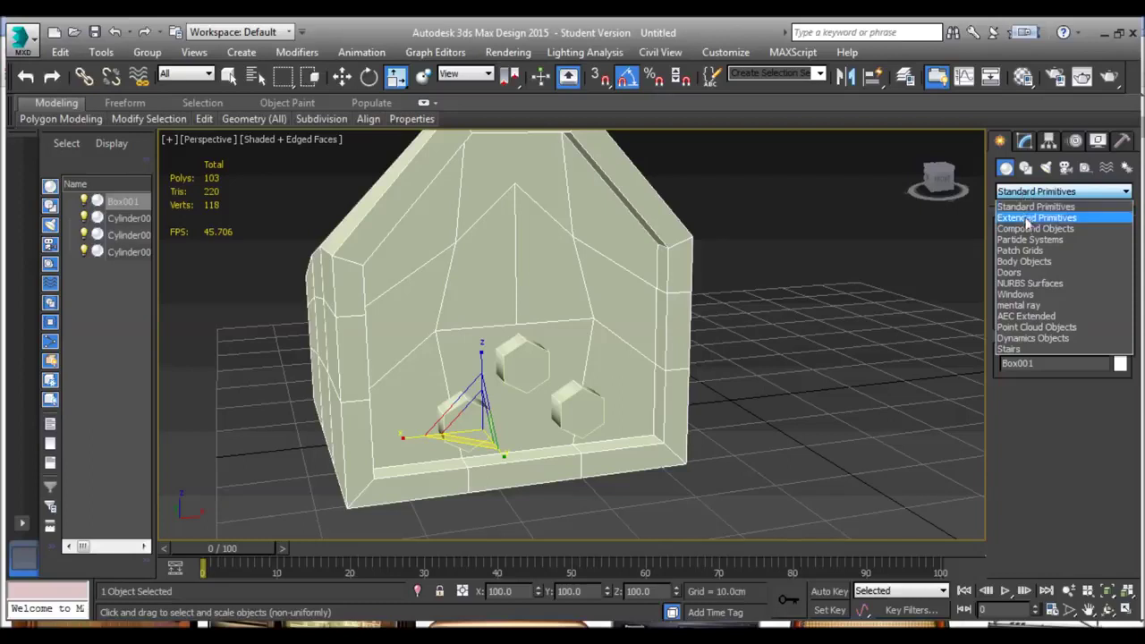
left_click(1029, 229)
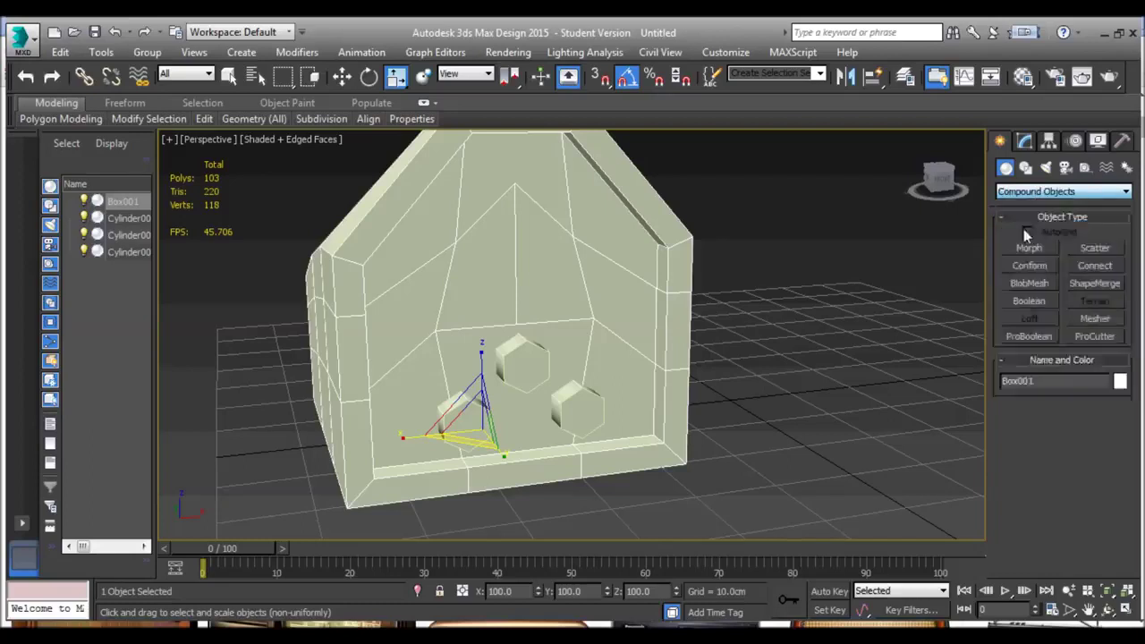
left_click(1027, 301)
left_click(1060, 431)
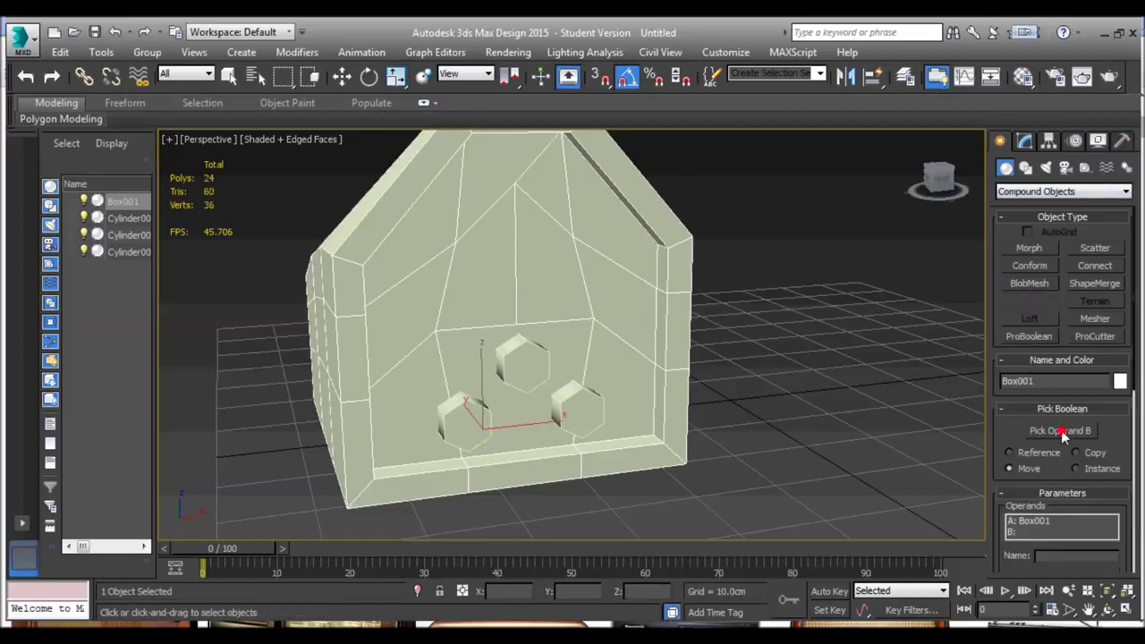
left_click(579, 405)
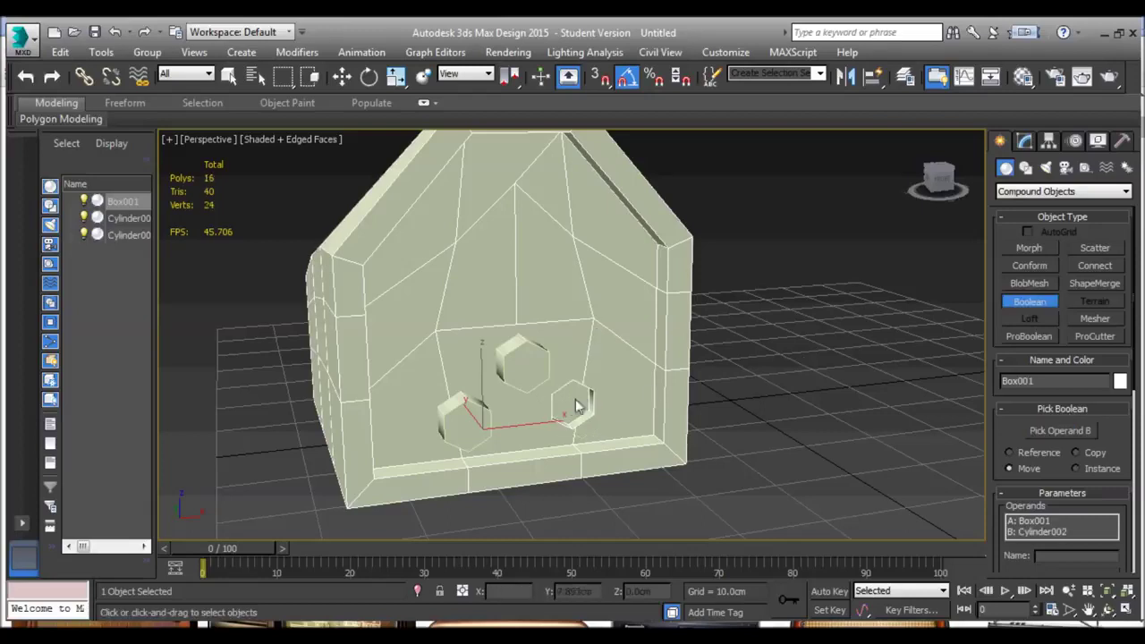
key("r")
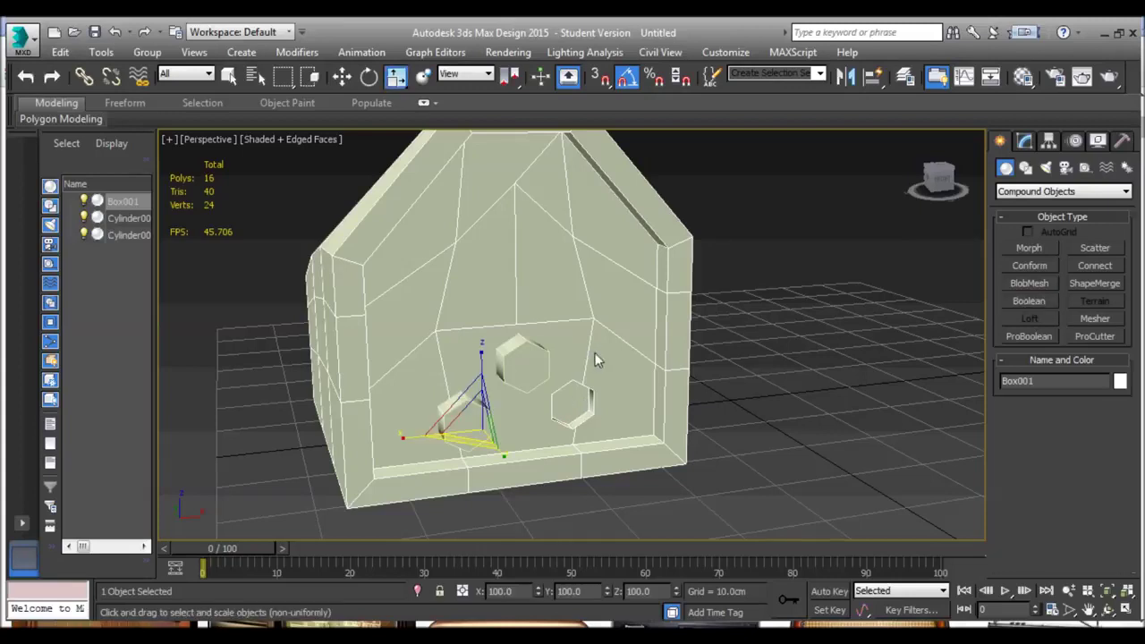
right_click(595, 352)
mouse_move(710, 535)
left_click(768, 549)
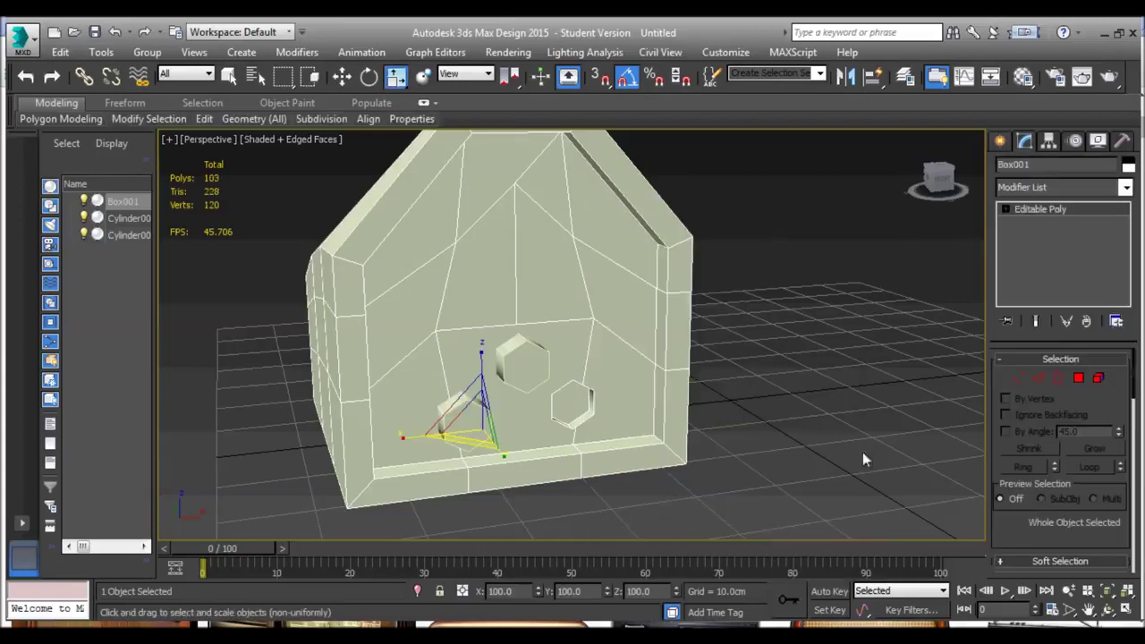
Subtract the upper-middle hexagonal cylinder from the radio body with a Boolean and convert the result to Editable Poly.
left_click(1000, 142)
left_click(1038, 302)
left_click(1061, 433)
left_click(524, 358)
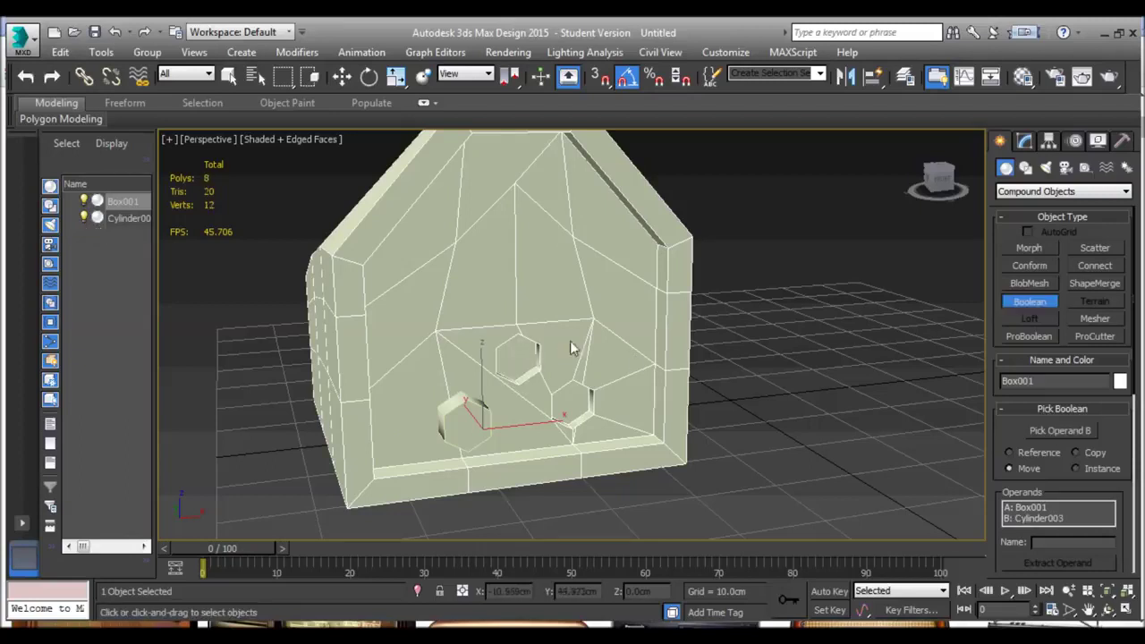
key("r")
right_click(574, 351)
mouse_move(701, 511)
left_click(759, 526)
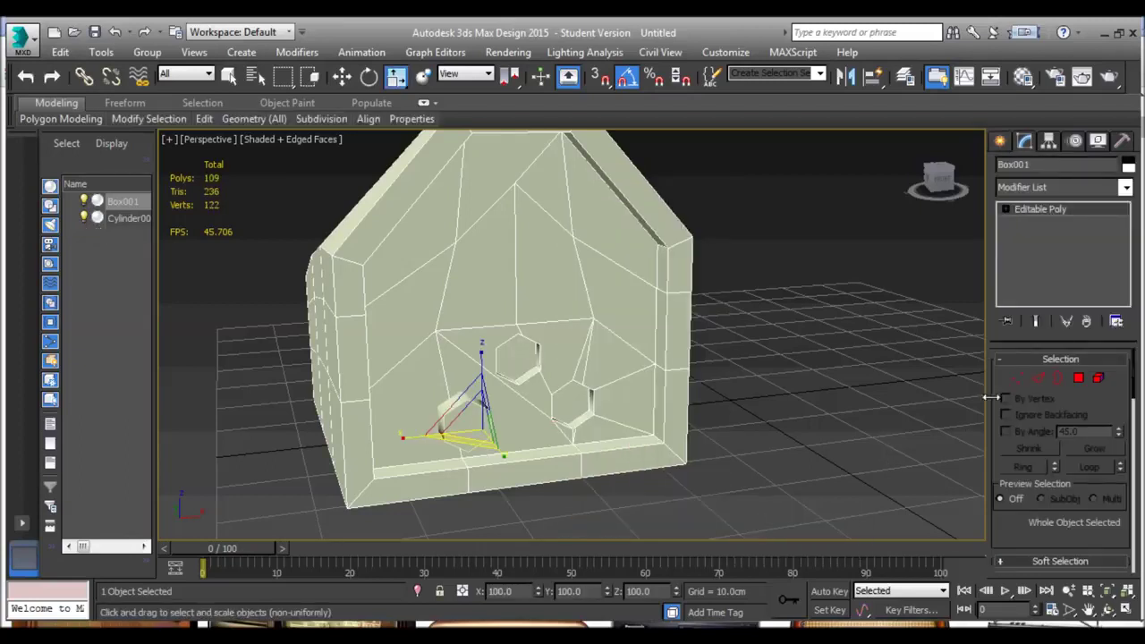
Subtract the lower-left hexagonal cylinder from the radio body with a Boolean and convert the result to Editable Poly.
left_click(1000, 142)
left_click(1029, 300)
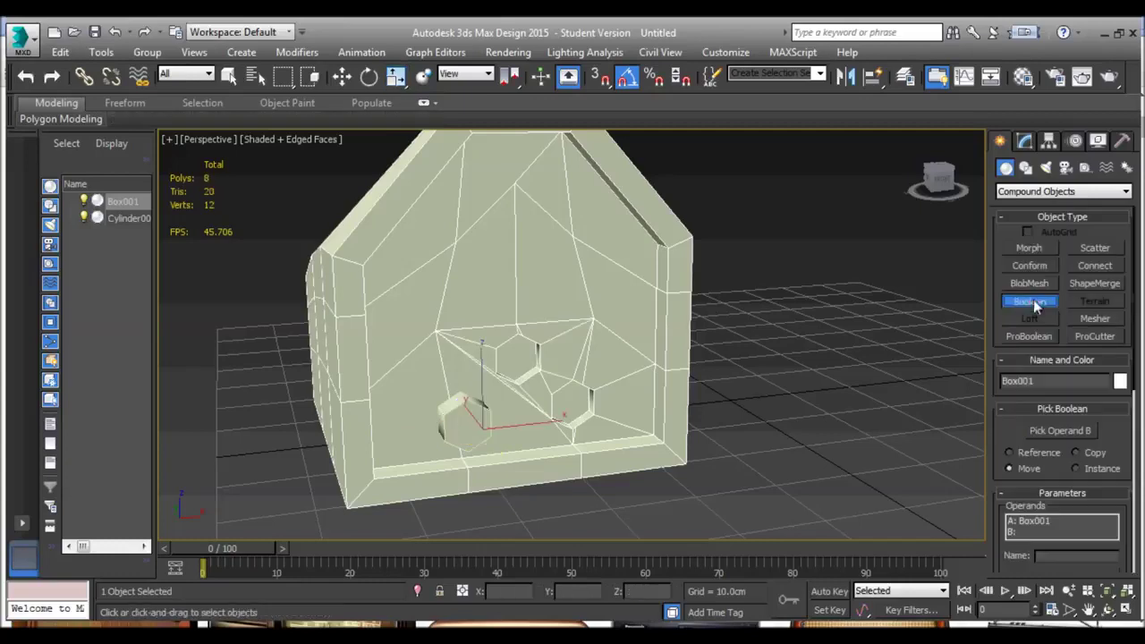
left_click(1062, 431)
left_click(443, 414)
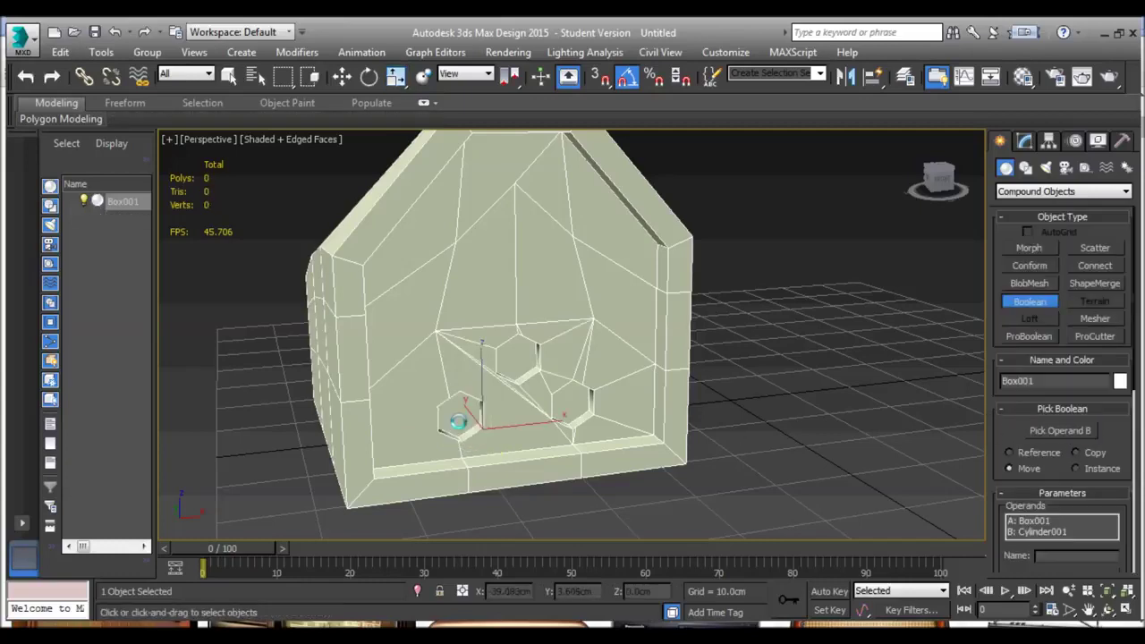
right_click(564, 352)
right_click(564, 352)
mouse_move(617, 522)
left_click(752, 535)
mouse_move(518, 346)
middle_mouse_down()
mouse_move(537, 331)
mouse_move(516, 329)
middle_mouse_up()
left_click(1099, 378)
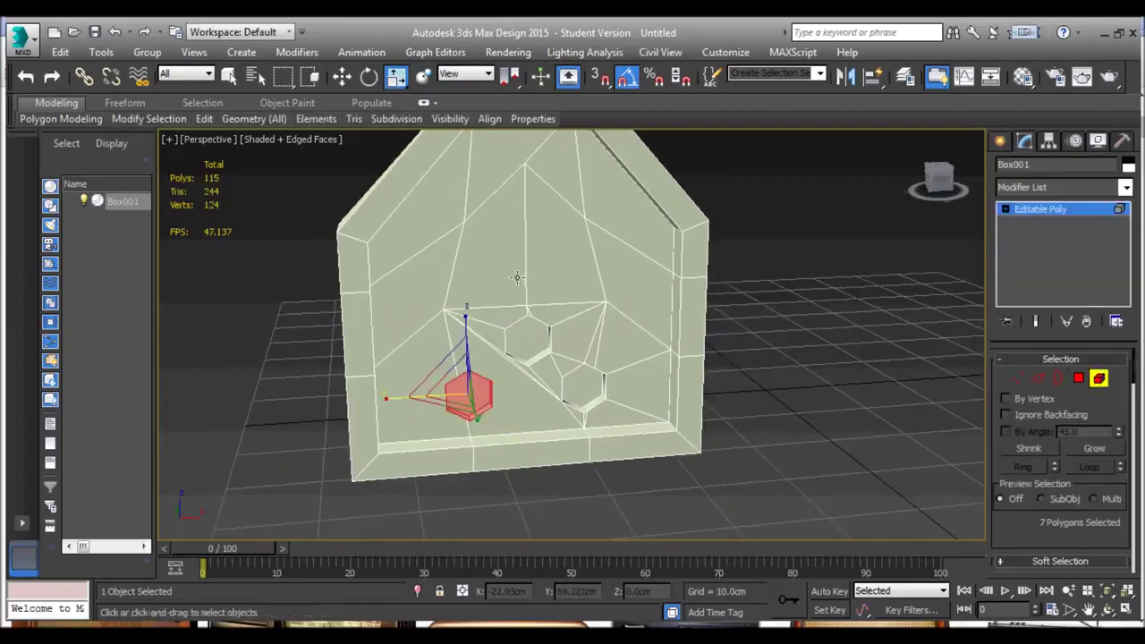
left_click(468, 397)
left_click(1099, 377)
Select the floor and side-wall polygons of all three hexagonal recesses in the radio's front and delete them.
scroll(523, 359, "up", 6)
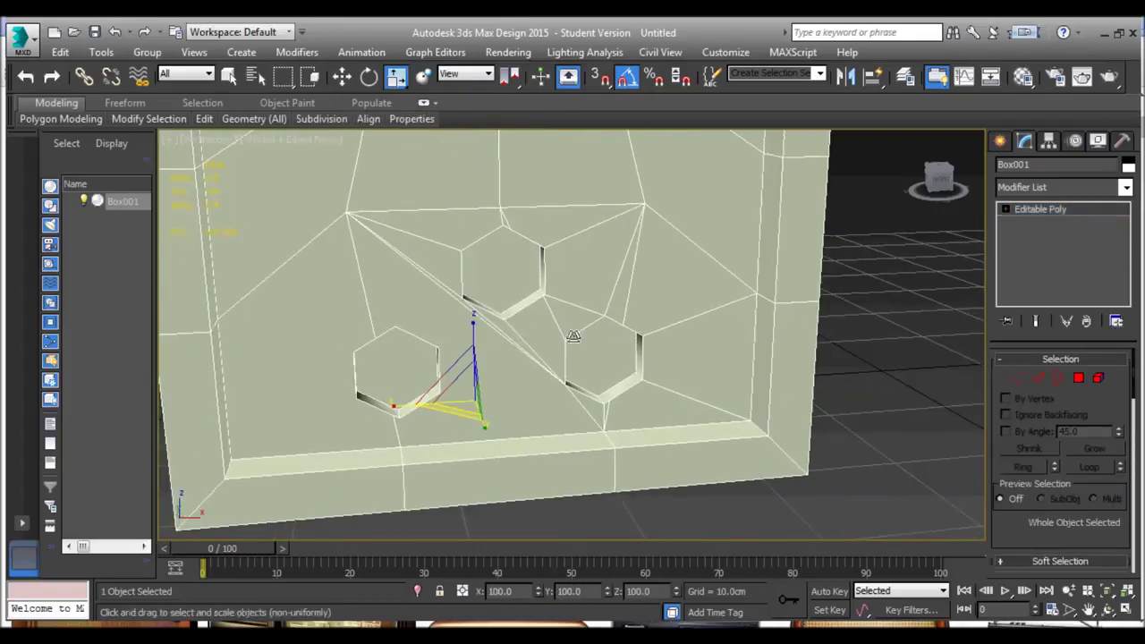
left_click(1079, 378)
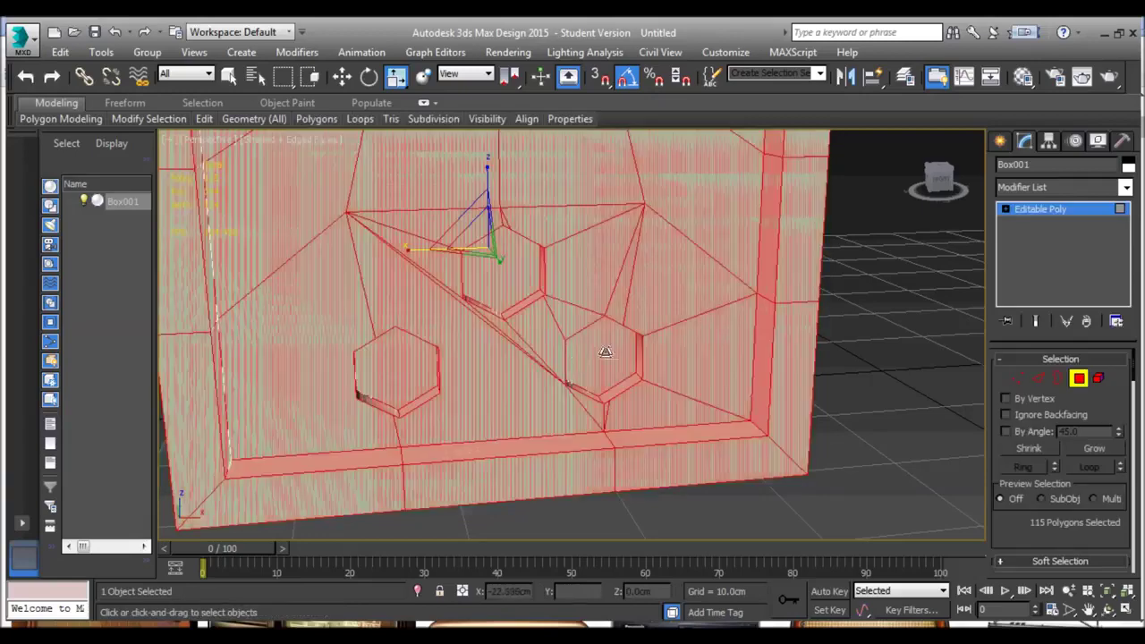
left_click(602, 358)
left_click(229, 77)
scroll(430, 340, "up", 5)
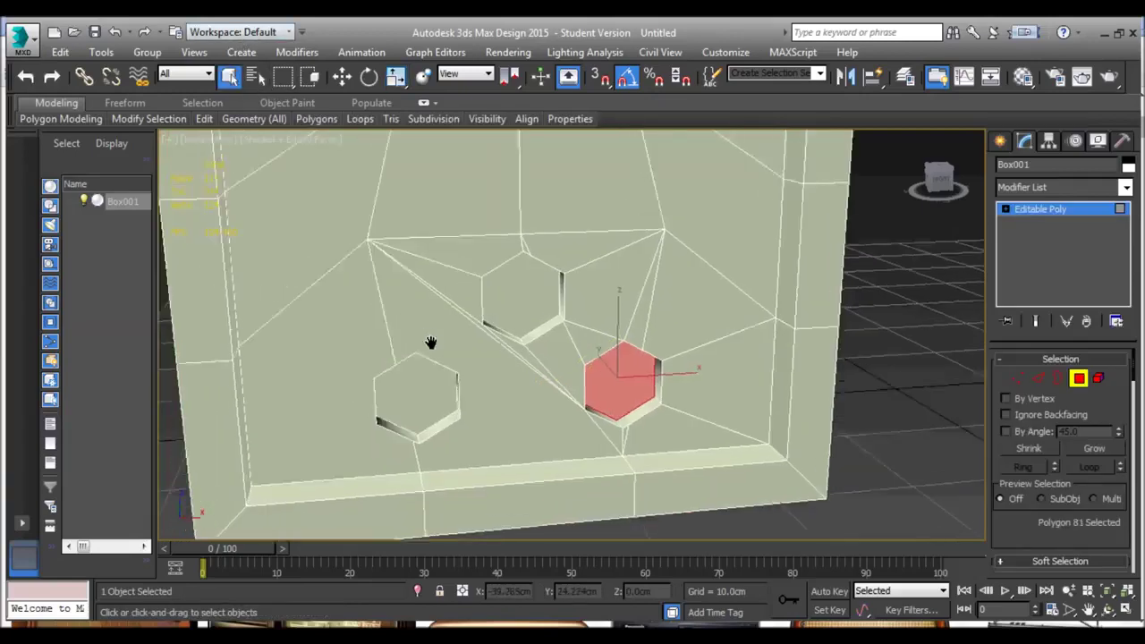
left_click(618, 269, "ctrl")
left_click(350, 483, "ctrl")
middle_click_drag(350, 484, 417, 413, "alt")
left_click(535, 192, "ctrl")
left_click(548, 171, "ctrl")
left_click(590, 313, "ctrl")
middle_click_drag(590, 314, 682, 304, "alt")
left_click(681, 303, "ctrl")
left_click(721, 253, "ctrl")
middle_click_drag(722, 253, 696, 183, "alt")
left_click(694, 168, "ctrl")
left_click(914, 426, "ctrl")
left_click(899, 374, "ctrl")
middle_click_drag(898, 374, 809, 344, "alt")
left_click(809, 344, "ctrl")
left_click(811, 352, "alt")
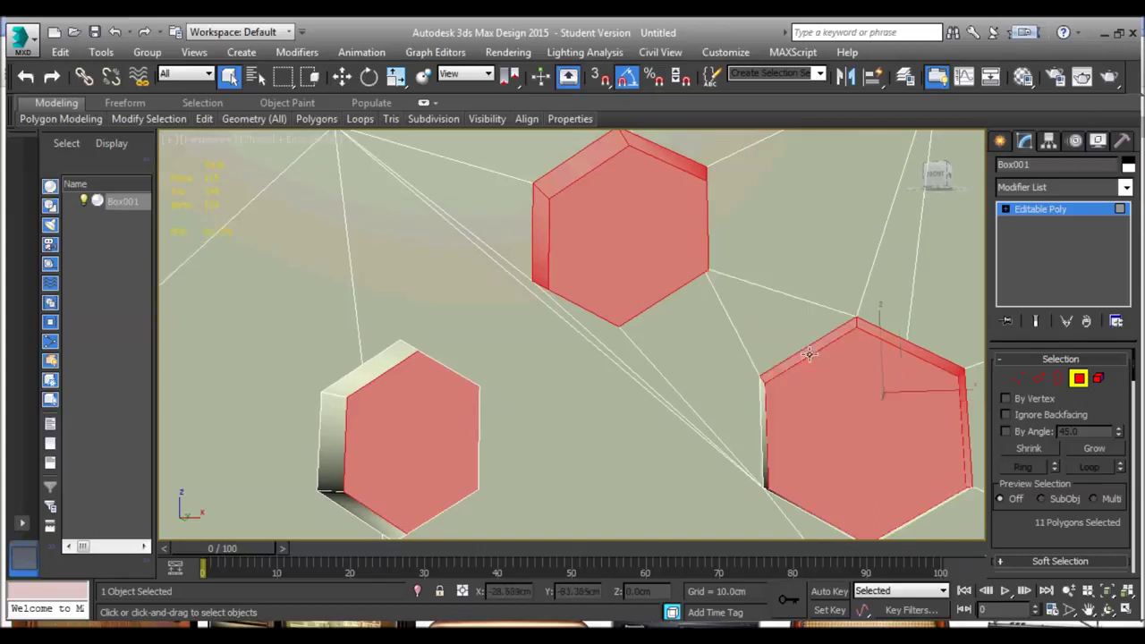
left_click(764, 432, "ctrl")
middle_click_drag(774, 434, 799, 505, "alt")
left_click(789, 491, "ctrl")
left_click(870, 525, "ctrl")
left_click(456, 492, "ctrl")
left_click(397, 485, "ctrl")
left_click(331, 414, "ctrl")
middle_click_drag(331, 413, 463, 356, "alt")
left_click(344, 362, "ctrl")
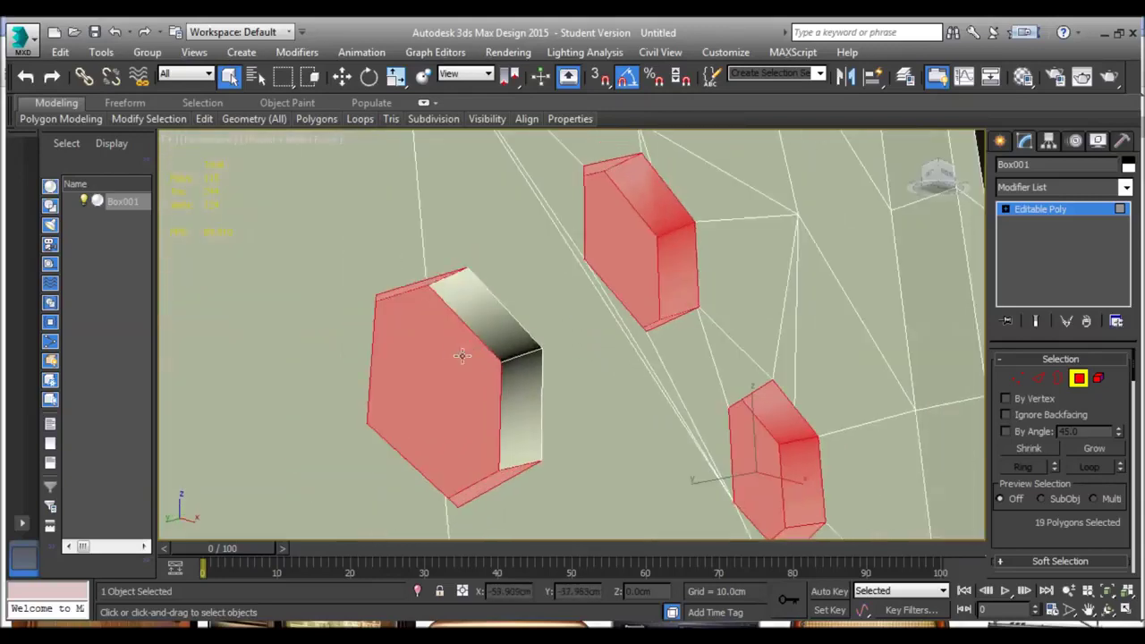
left_click(498, 345, "ctrl")
left_click(517, 389, "ctrl")
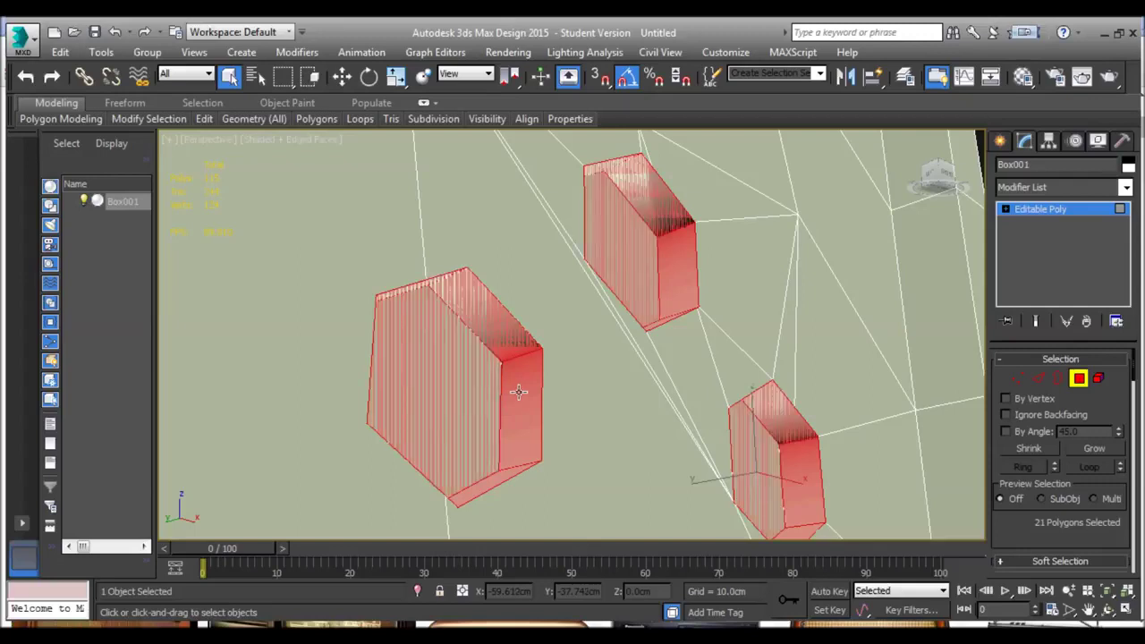
key("Delete")
Select the open borders of all three hexagonal holes and extend them forward about 2.9 cm along Y to form new knob walls.
middle_click_drag(496, 284, 572, 343, "alt")
left_click(521, 335)
key("z")
scroll(568, 336, "down", 6)
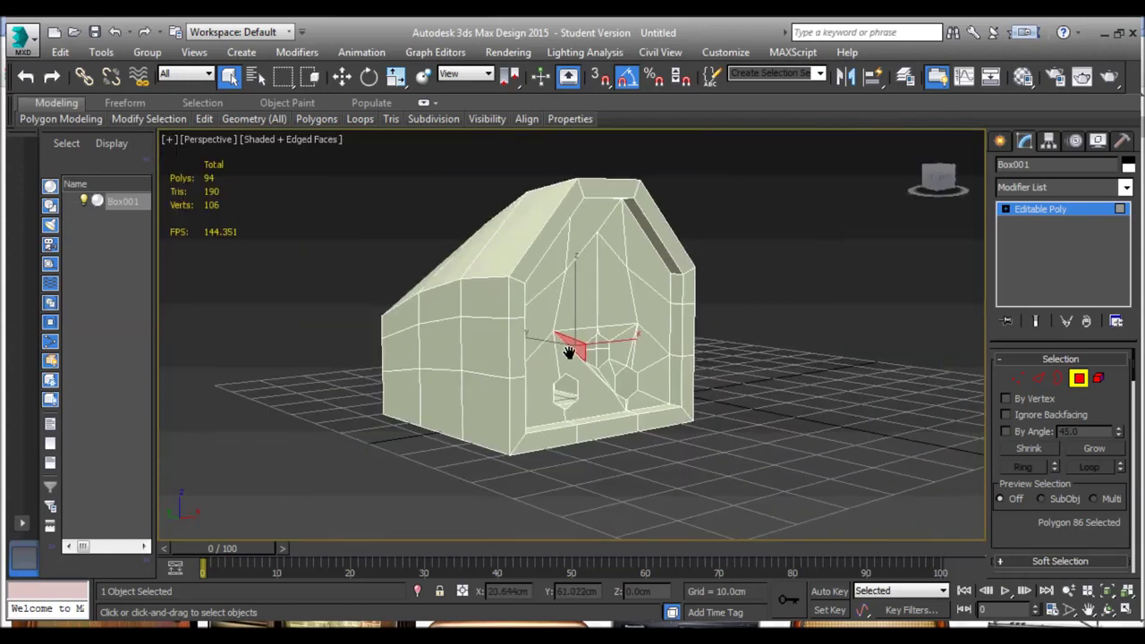
scroll(545, 324, "up", 4)
middle_click_drag(543, 323, 626, 331, "alt")
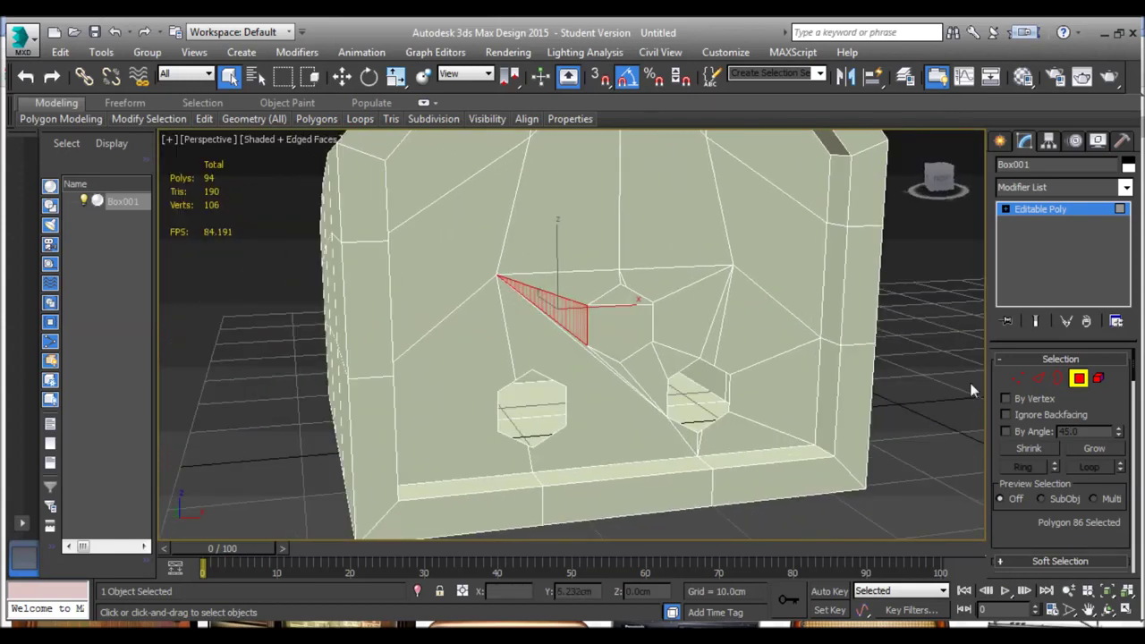
left_click(1056, 379)
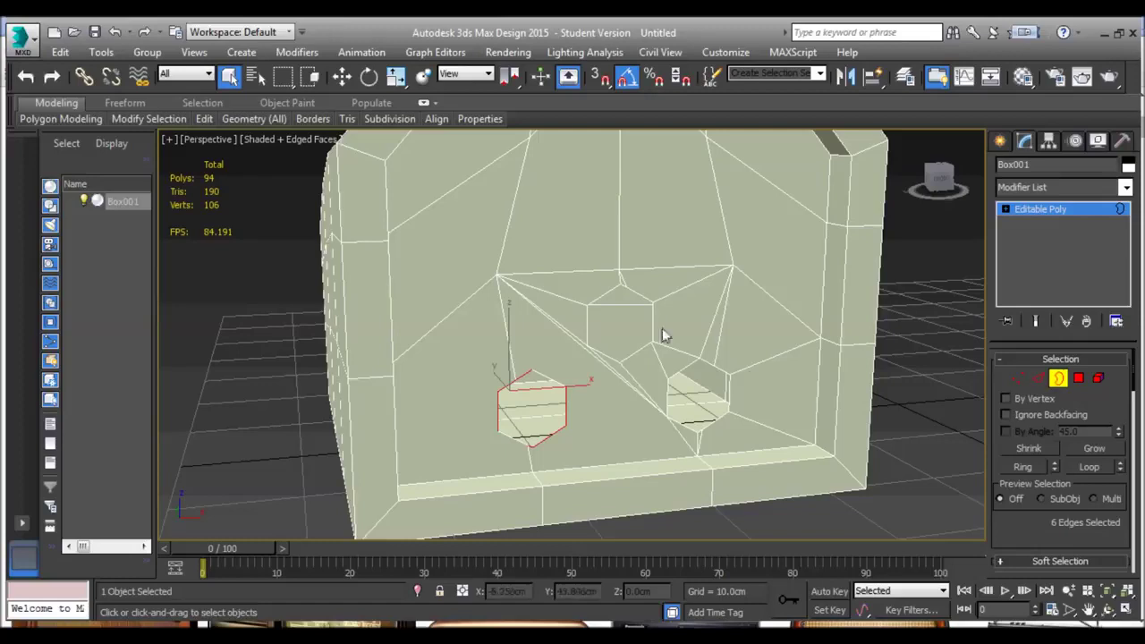
left_click(651, 303)
double_click(714, 367, "ctrl")
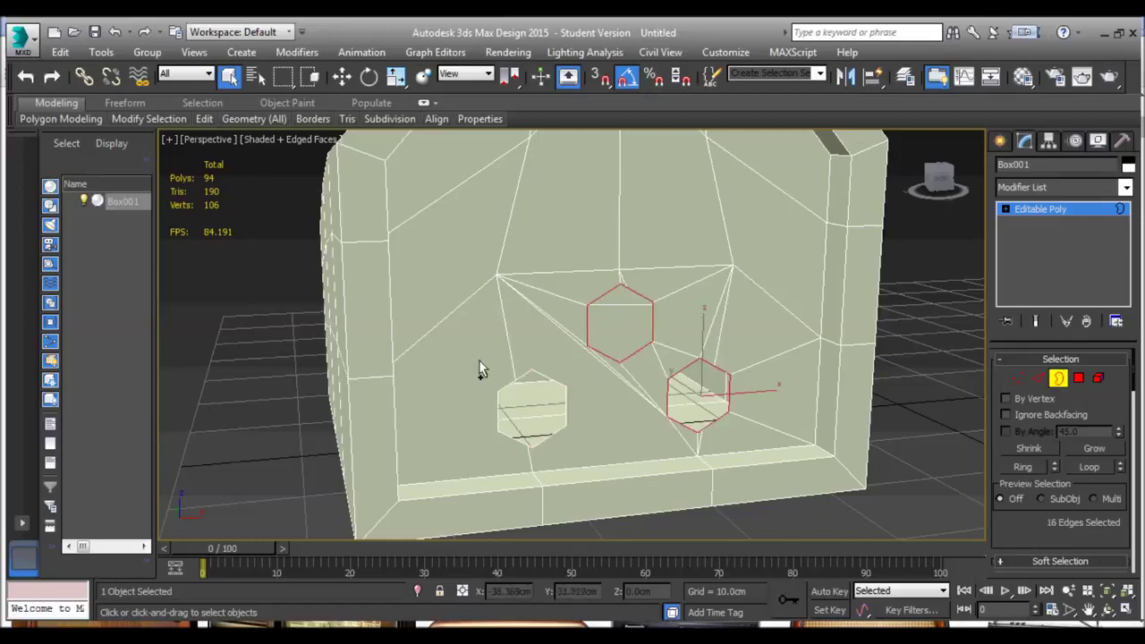
double_click(515, 376, "ctrl")
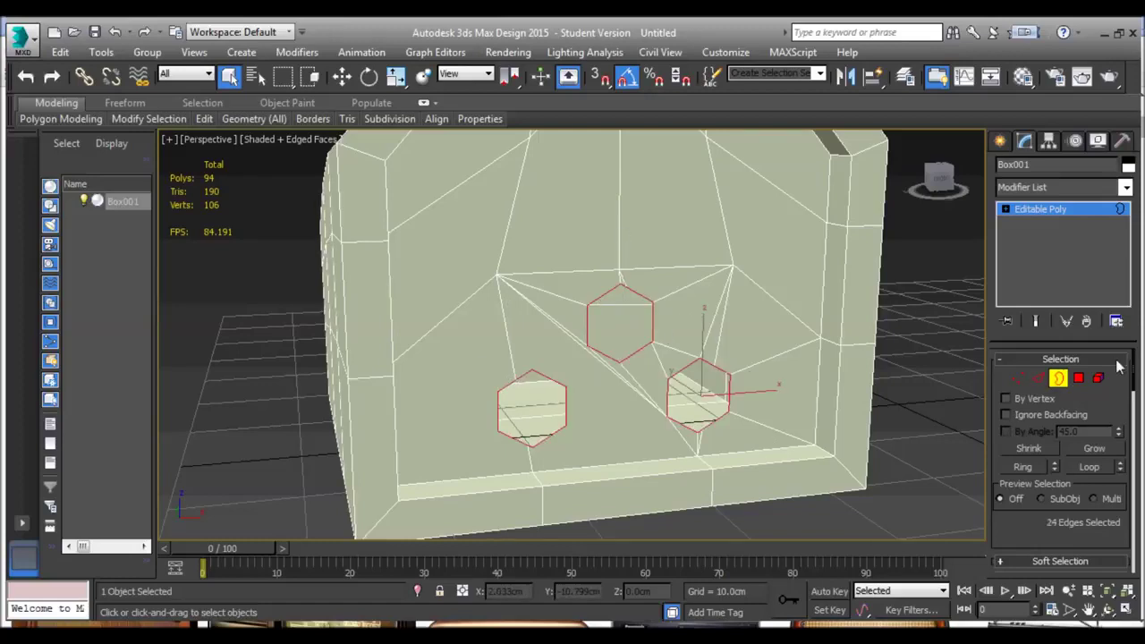
scroll(1023, 525, "down", 4)
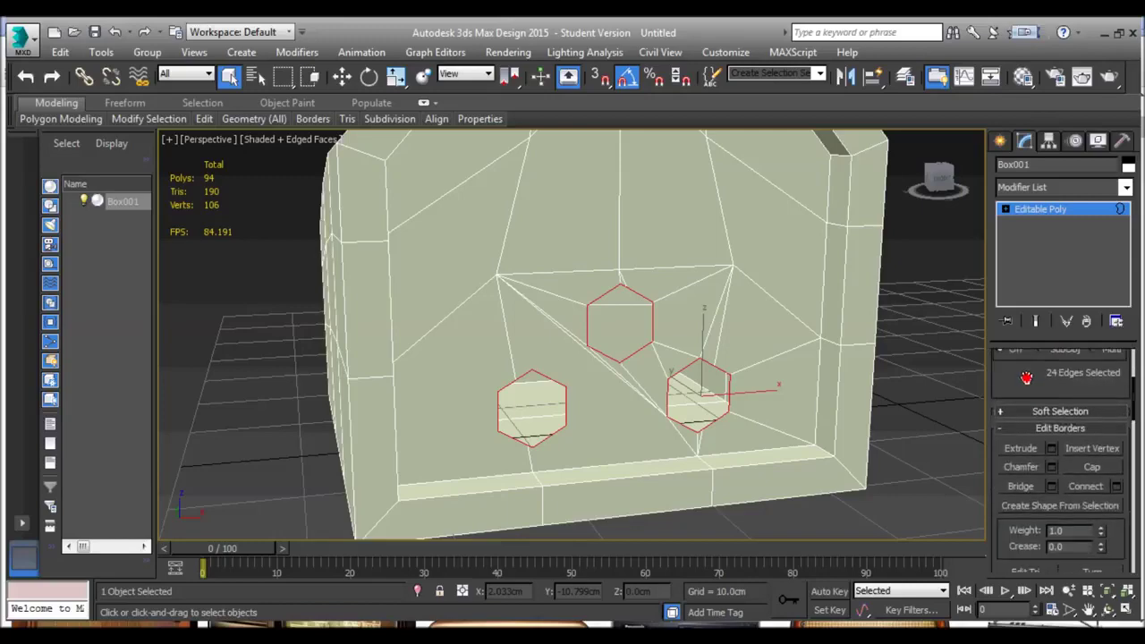
middle_click_drag(716, 394, 750, 370, "alt")
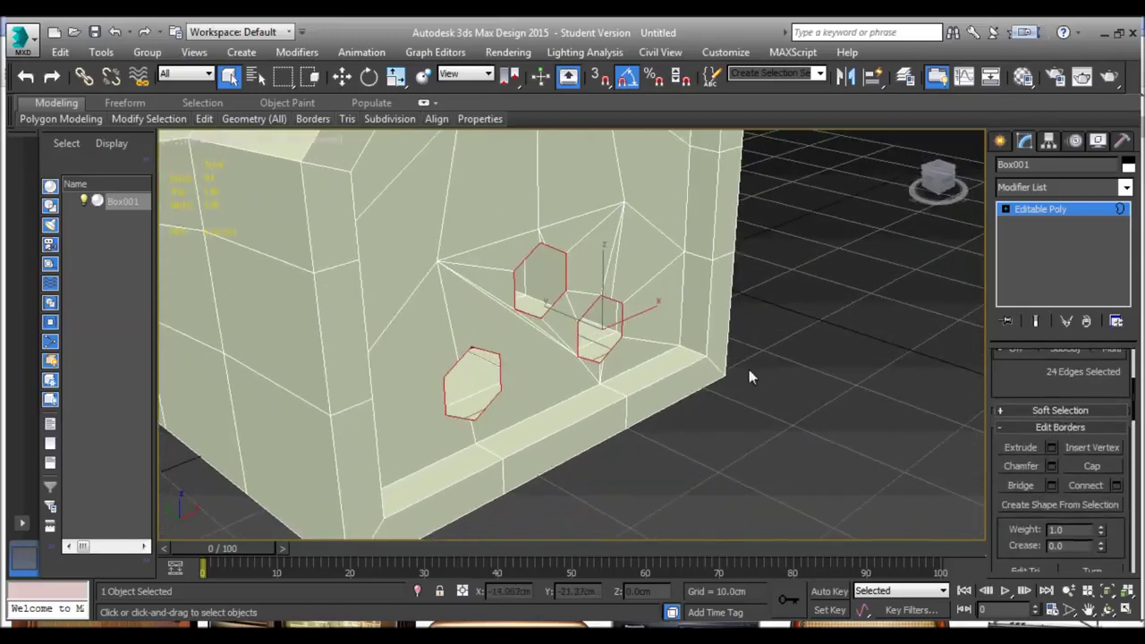
key("w")
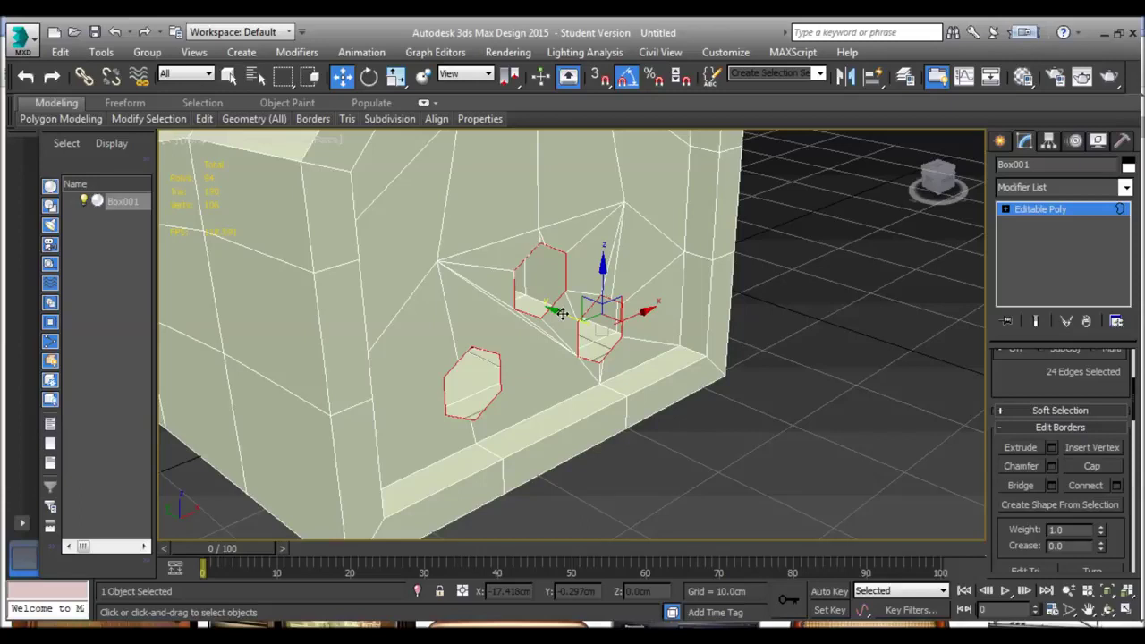
left_click_drag(562, 313, 592, 333, "shift")
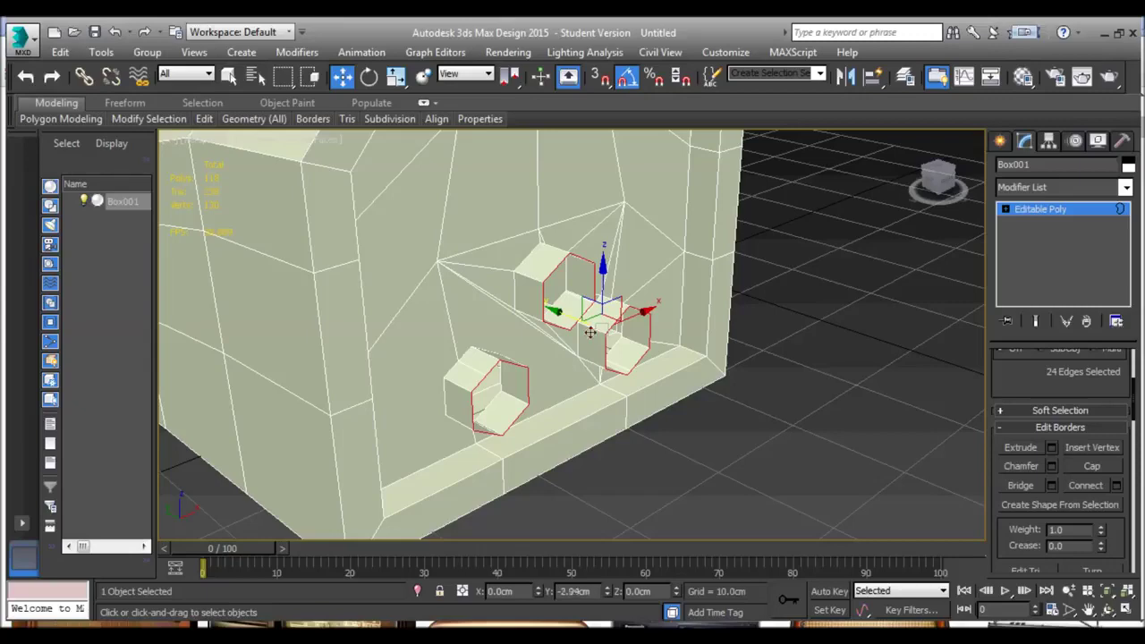
left_click_drag(591, 332, 590, 332, "shift")
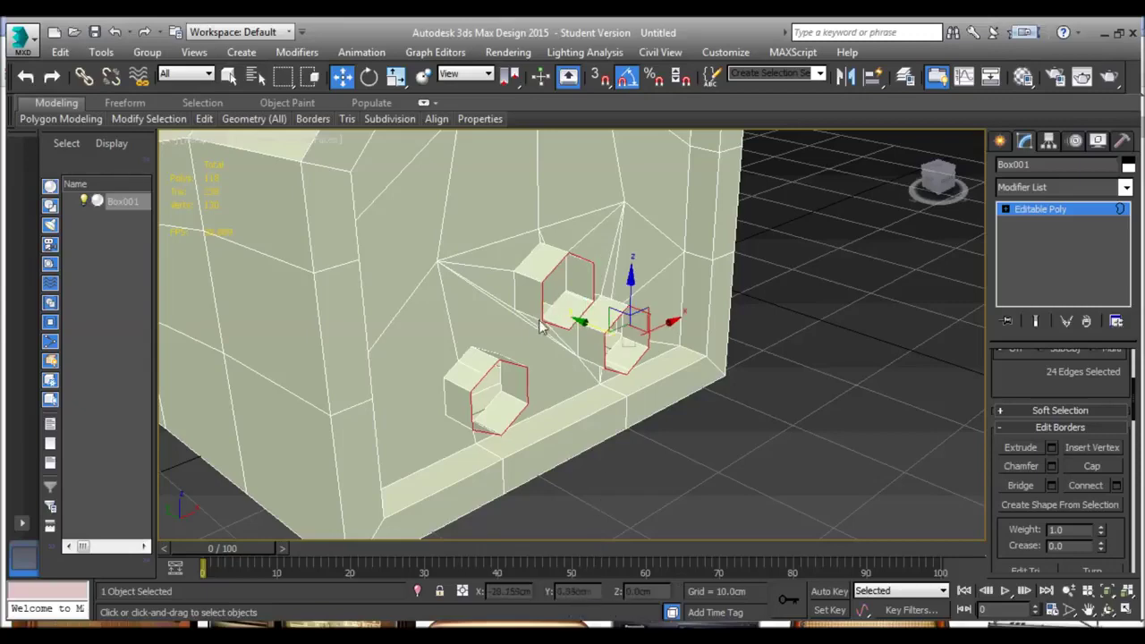
Cap the three extended hexagonal borders to close the knob fronts, and clear the selection.
middle_click_drag(543, 268, 528, 291, "alt")
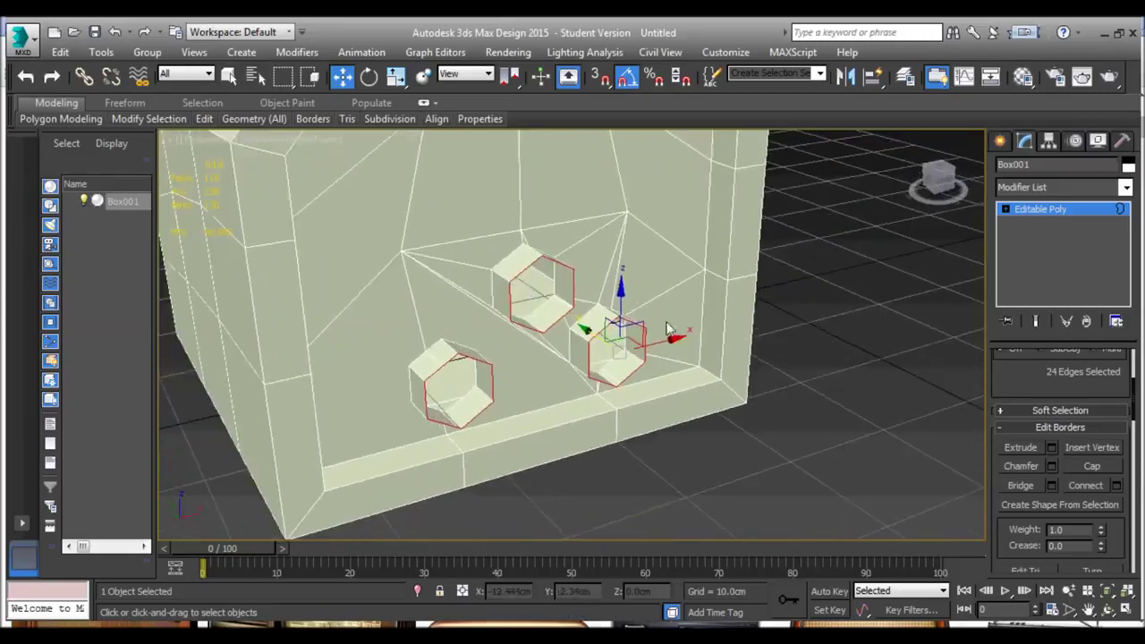
left_click(1093, 466)
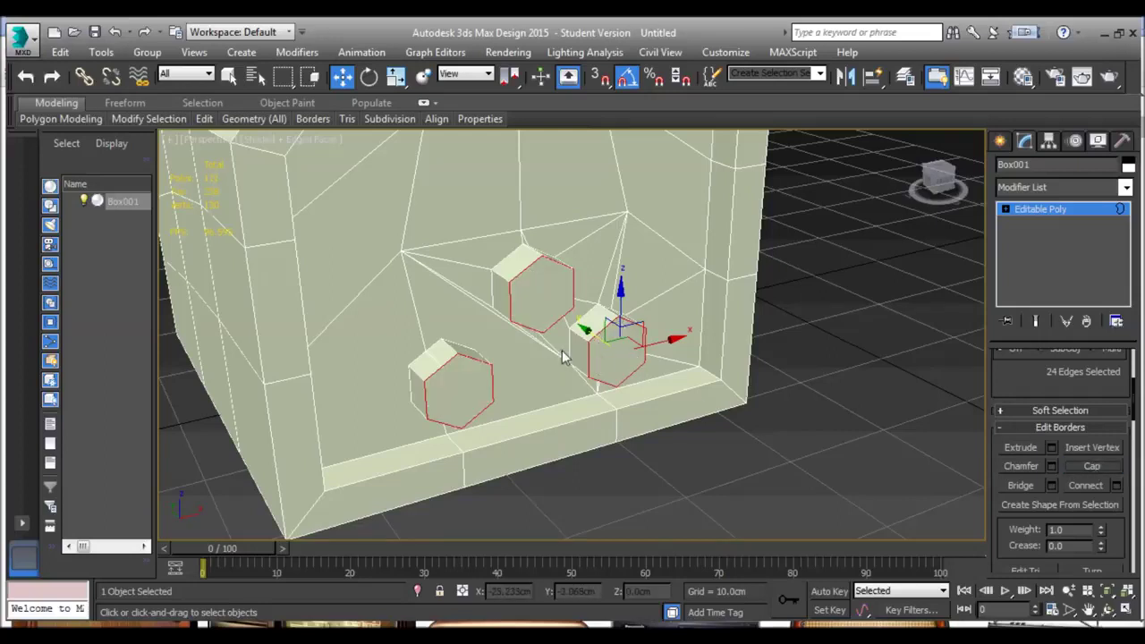
left_click(773, 272)
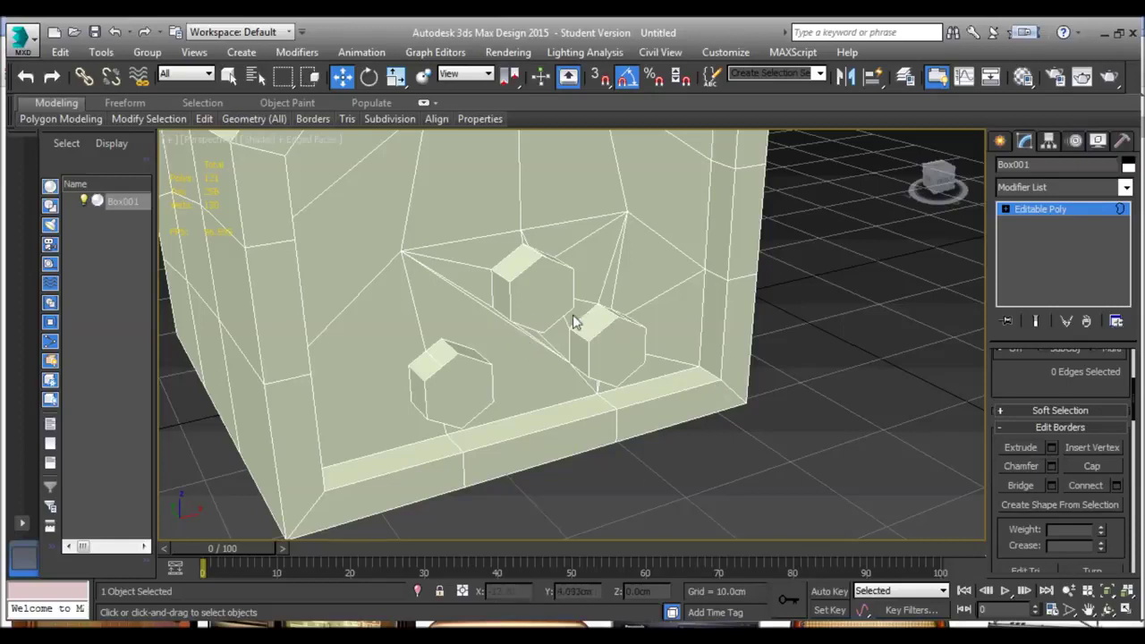
Connect the top and bottom corner vertices of the upper knob's front face with a vertical edge.
key("1")
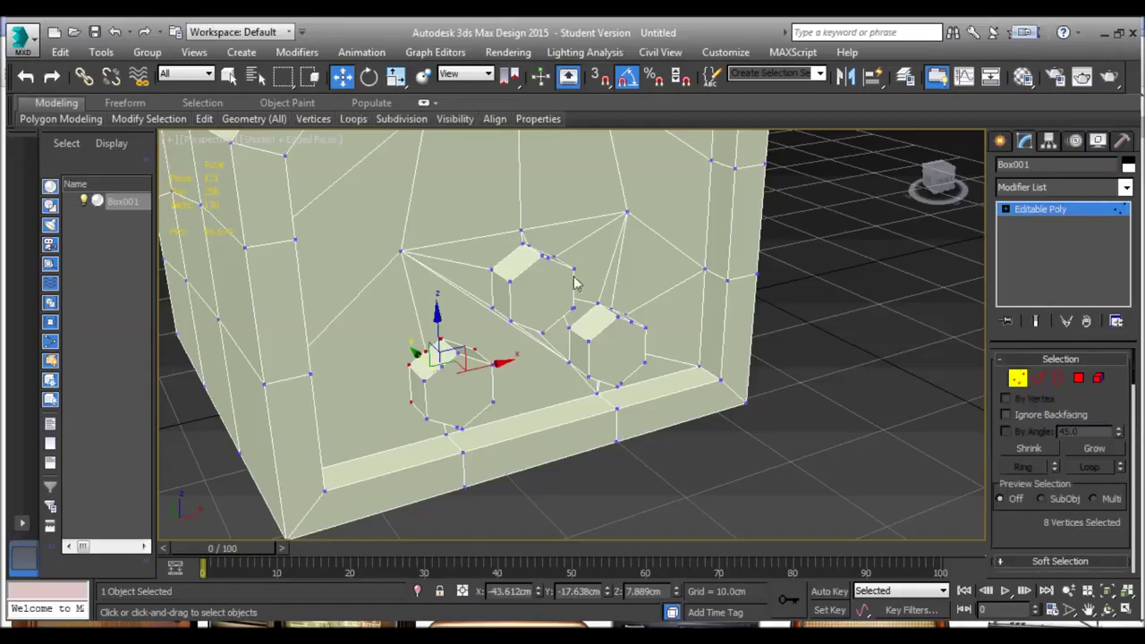
mouse_move(539, 275)
middle_mouse_down("alt")
mouse_move(504, 274)
mouse_move(537, 285)
mouse_move(524, 284)
mouse_move(530, 257)
middle_mouse_up("alt")
left_click(531, 257)
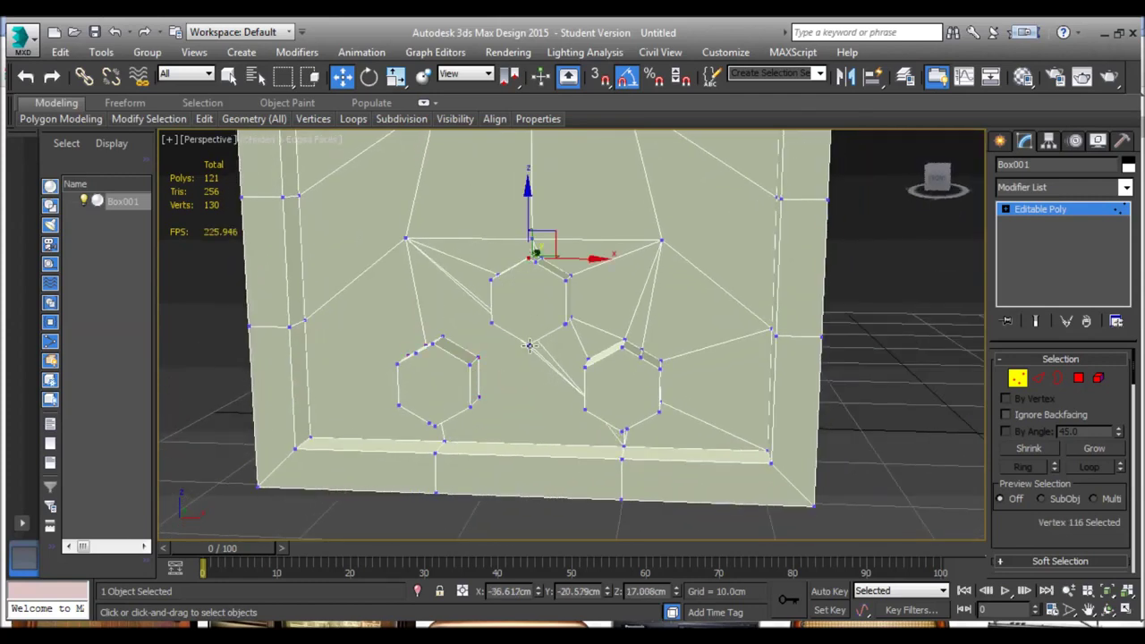
left_click(529, 345, "ctrl")
scroll(1049, 493, "down", 3)
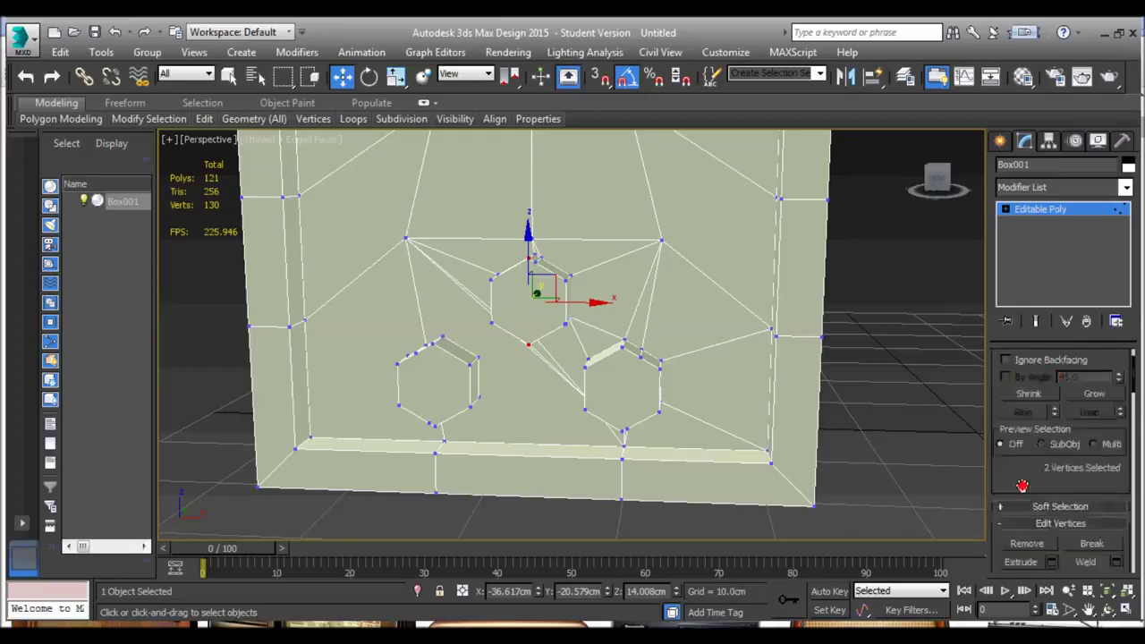
left_click(1060, 510)
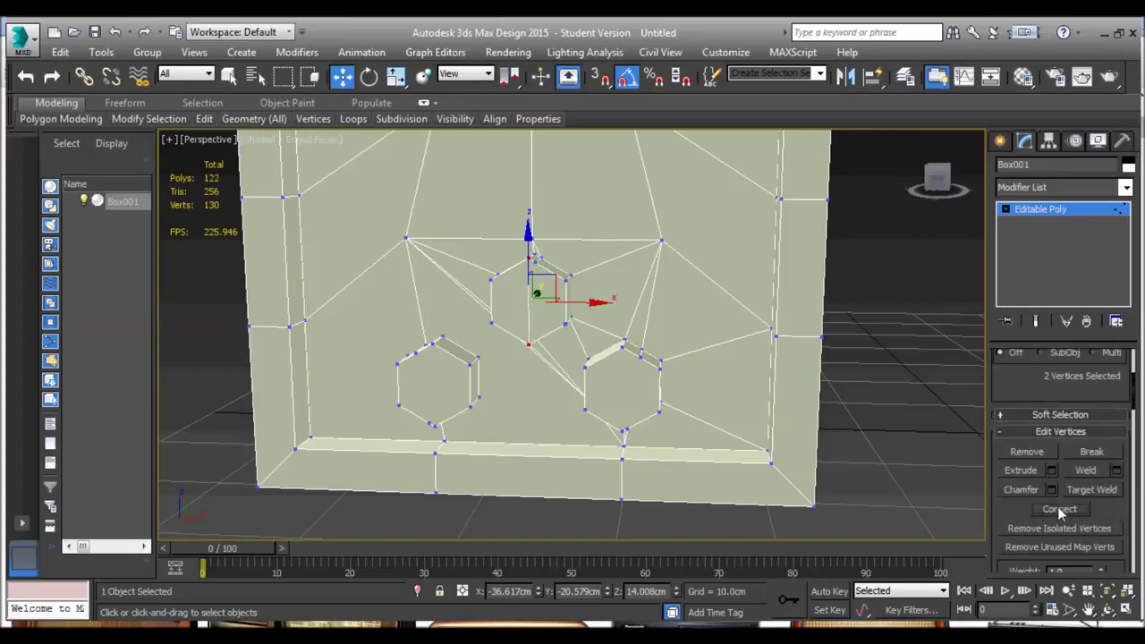
Connect the top and bottom corner vertices on the front faces of the lower-right and lower-left knobs.
left_click(624, 345)
left_click(622, 432, "ctrl")
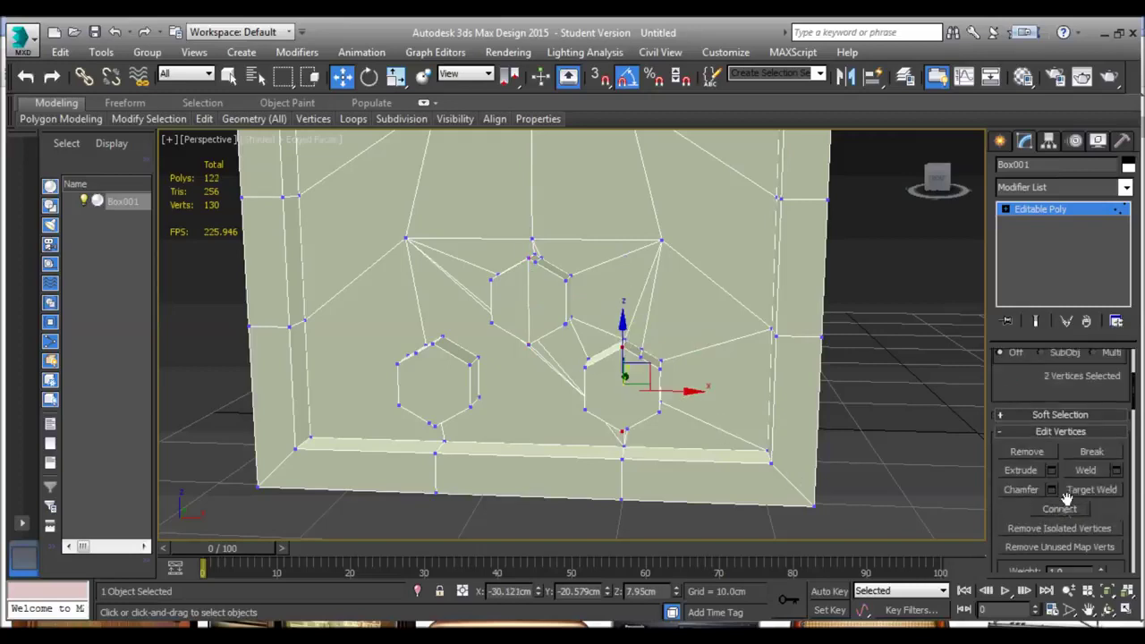
left_click(432, 346)
mouse_move(437, 348)
middle_mouse_down("alt")
mouse_move(470, 323)
mouse_move(455, 348)
middle_mouse_up("alt")
left_click(427, 426, "ctrl")
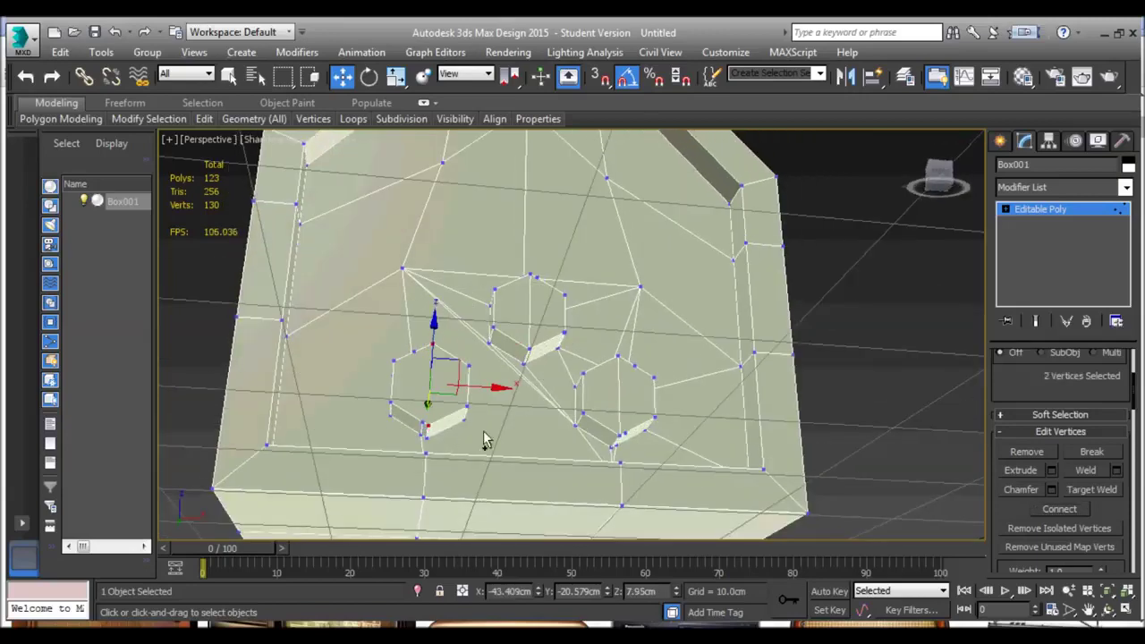
left_click(1041, 512)
Target-weld the surplus vertices on the upper and lower-right knobs onto their neighbouring corner vertices.
mouse_move(544, 312)
middle_mouse_down("alt")
mouse_move(542, 259)
mouse_move(541, 291)
mouse_move(558, 309)
middle_mouse_up("alt")
scroll(560, 333, "down", 5)
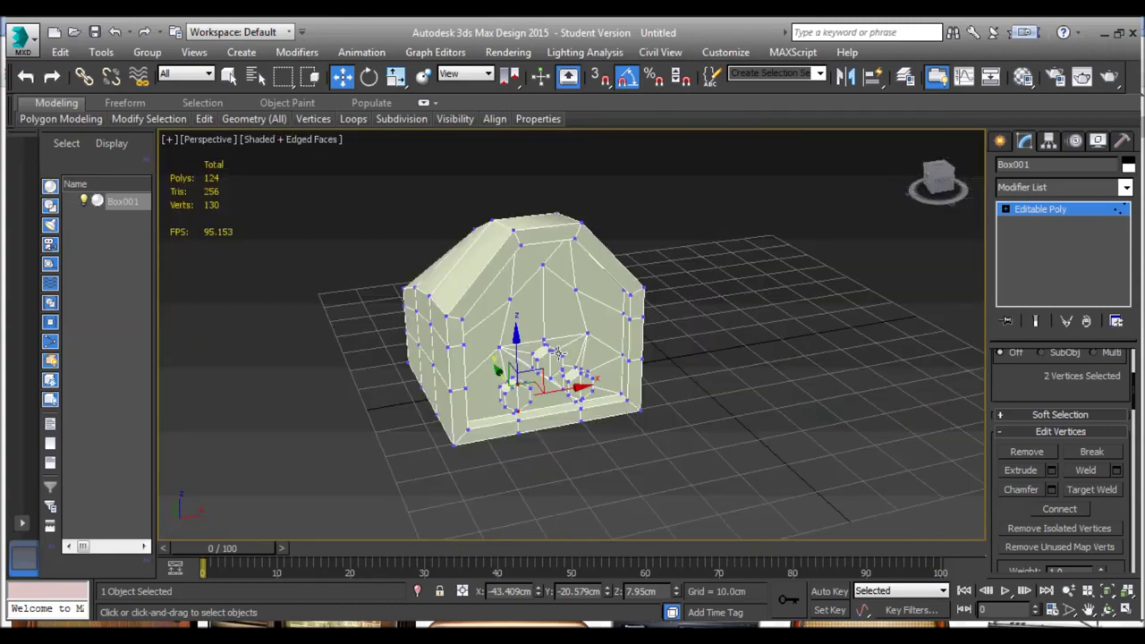
scroll(563, 360, "up", 2)
scroll(545, 335, "up", 6)
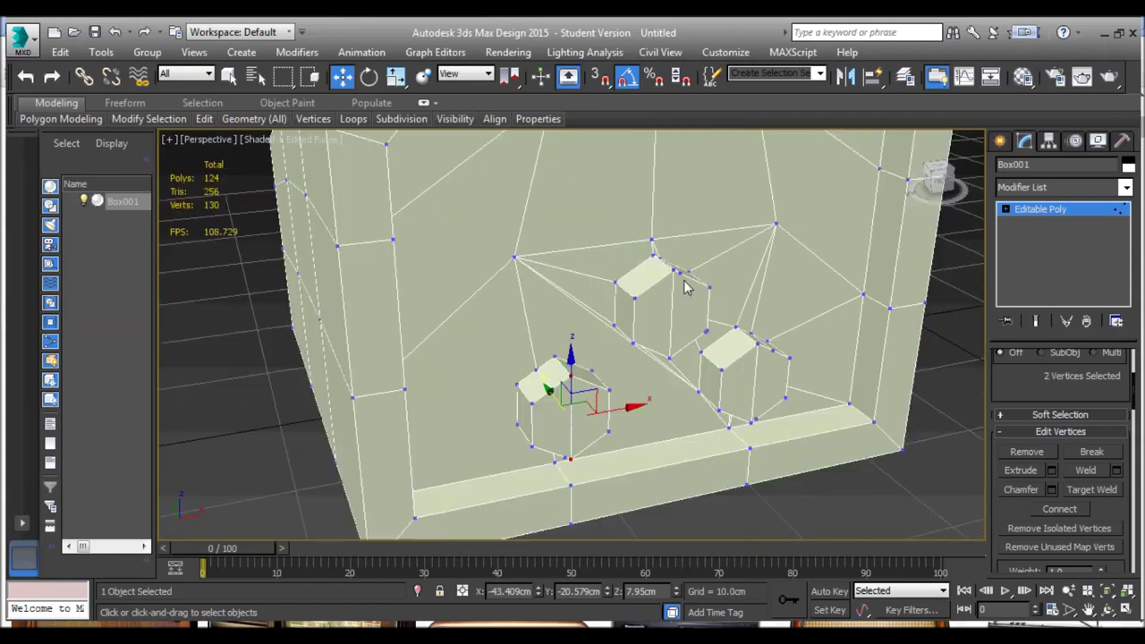
left_click_drag(1017, 380, 1017, 187)
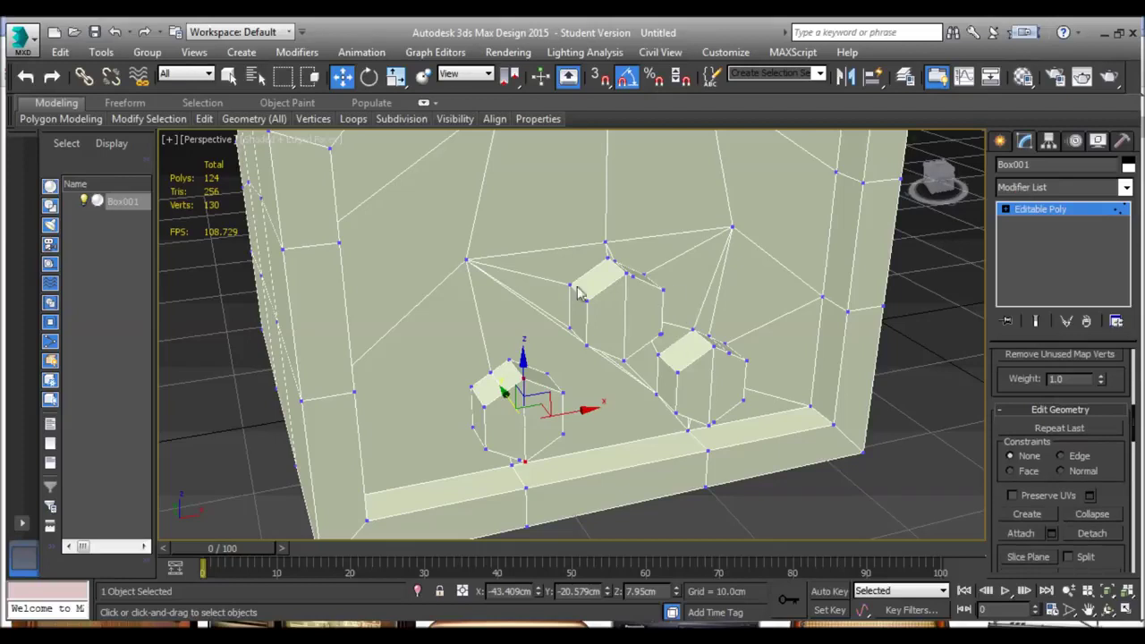
middle_click_drag(640, 291, 973, 423, "alt")
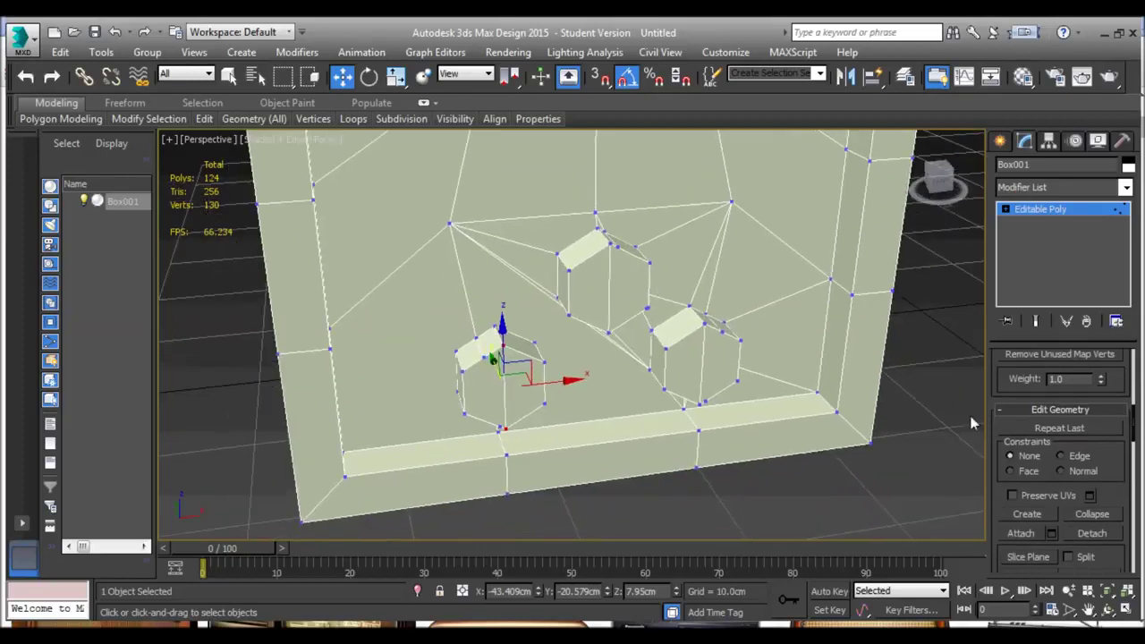
scroll(1119, 450, "up", 5)
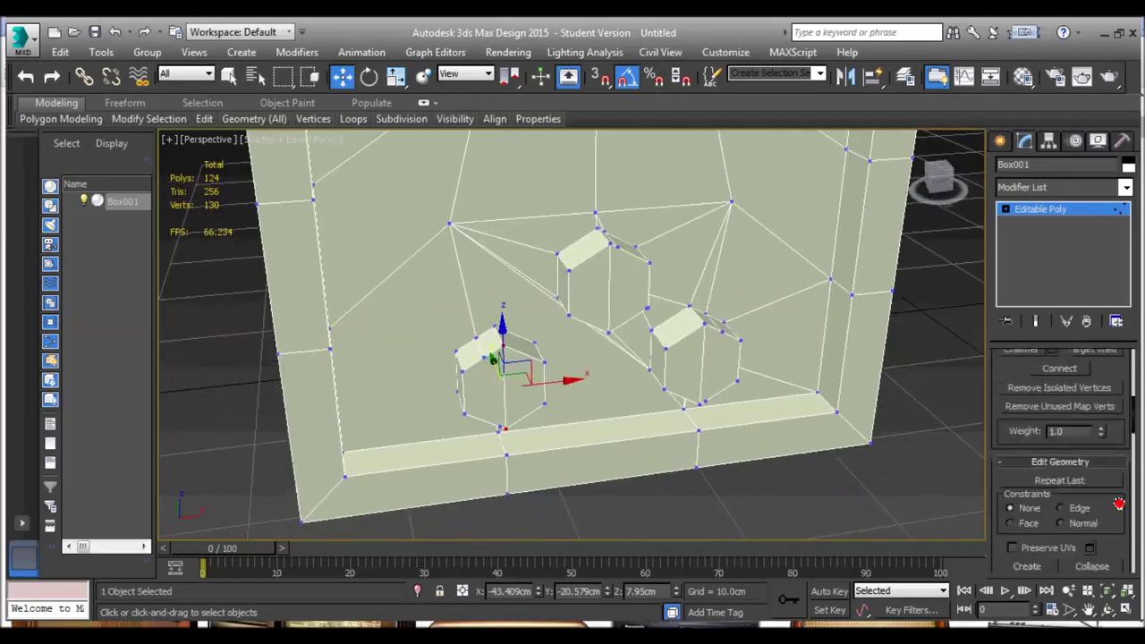
left_click(1092, 431)
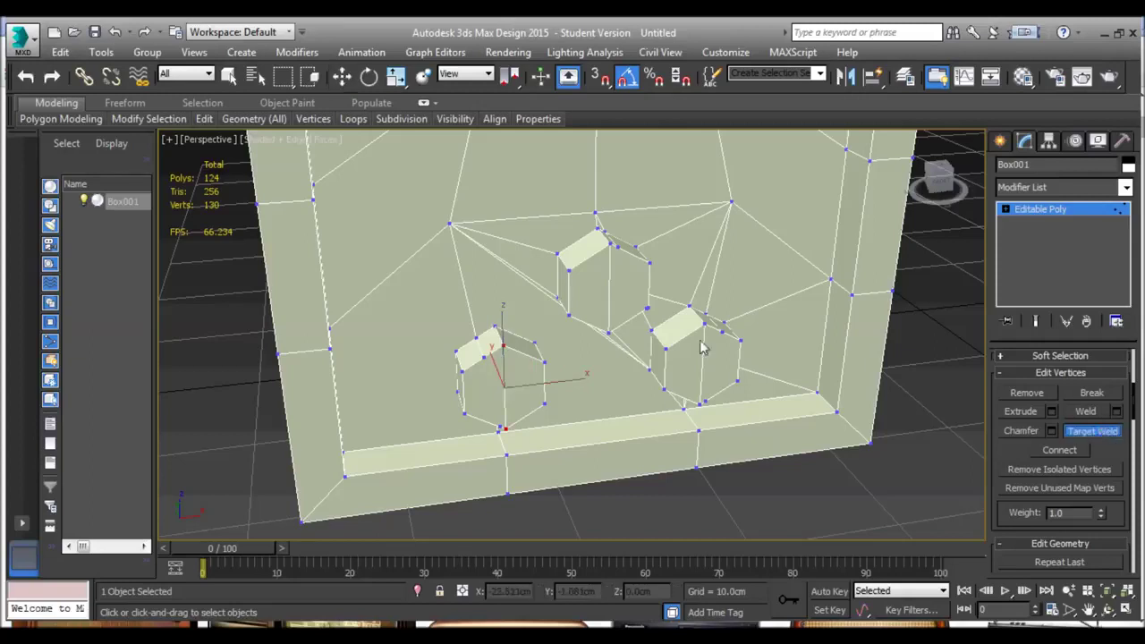
middle_click_drag(604, 260, 571, 266, "alt")
left_click(622, 244)
left_click(624, 261)
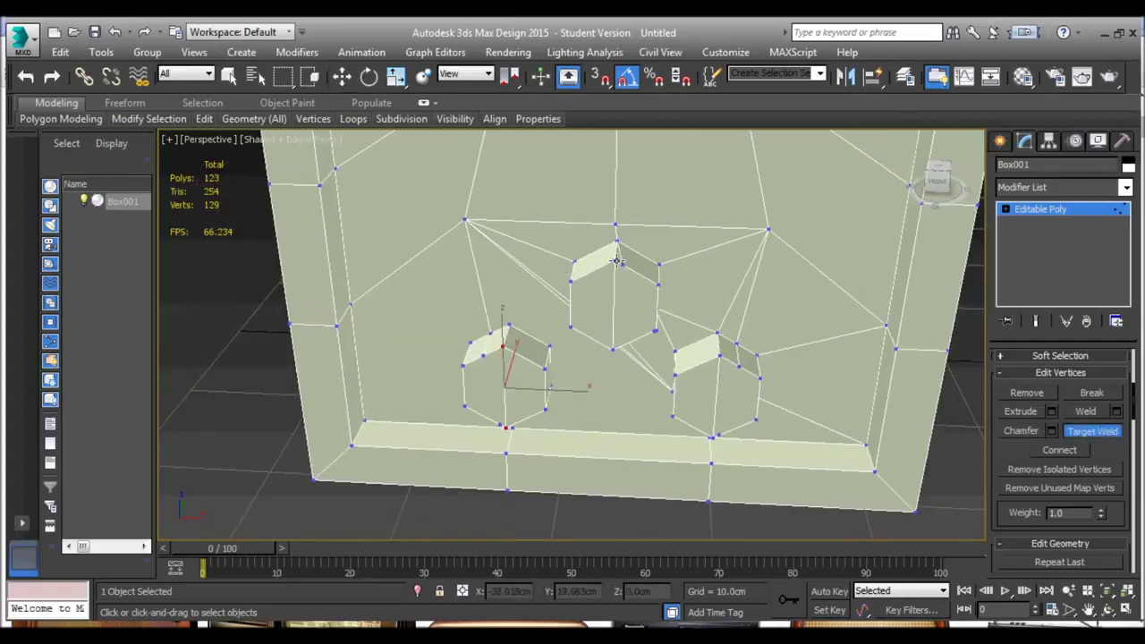
middle_click_drag(719, 355, 662, 297)
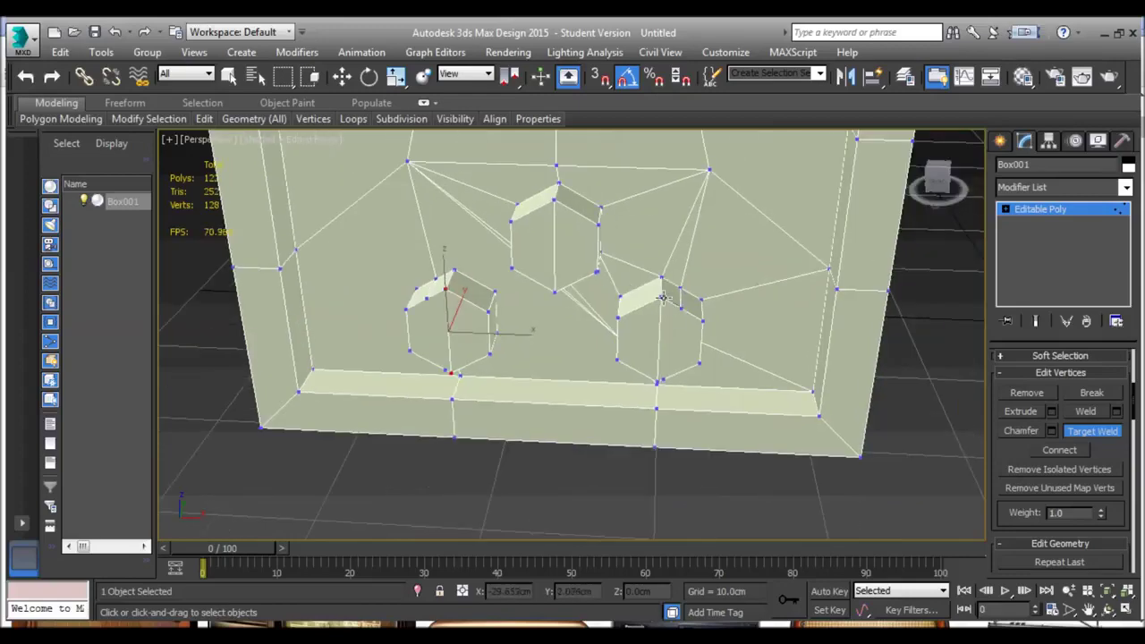
middle_click_drag(652, 302, 667, 341, "alt")
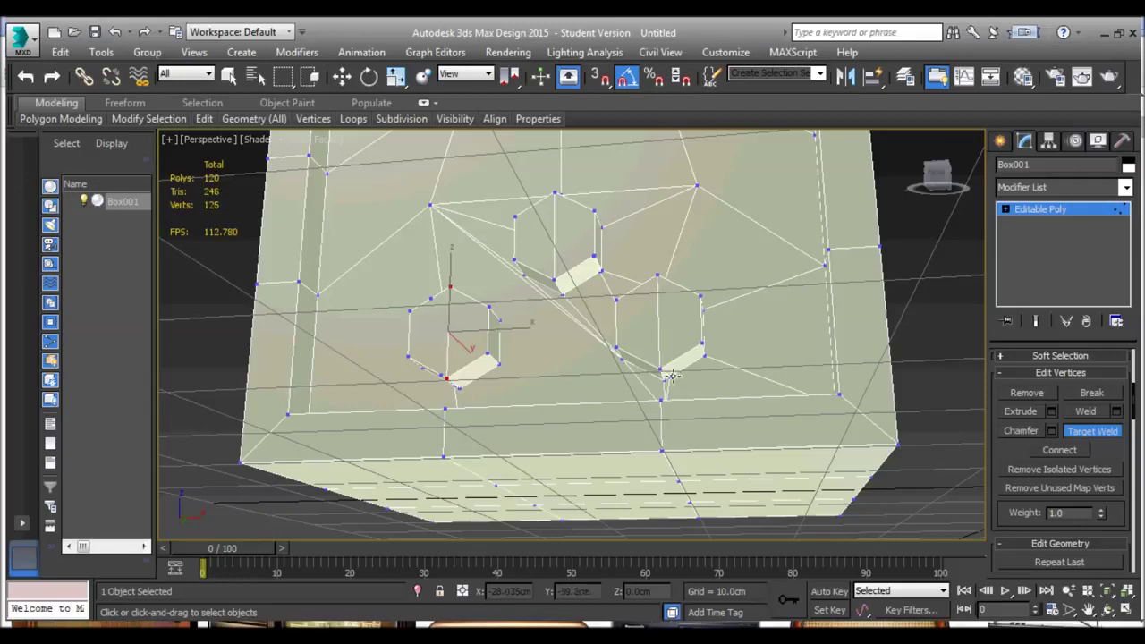
Target-weld the surplus vertices around the lower-left knob onto its corner vertices.
middle_click_drag(662, 381, 490, 386, "alt")
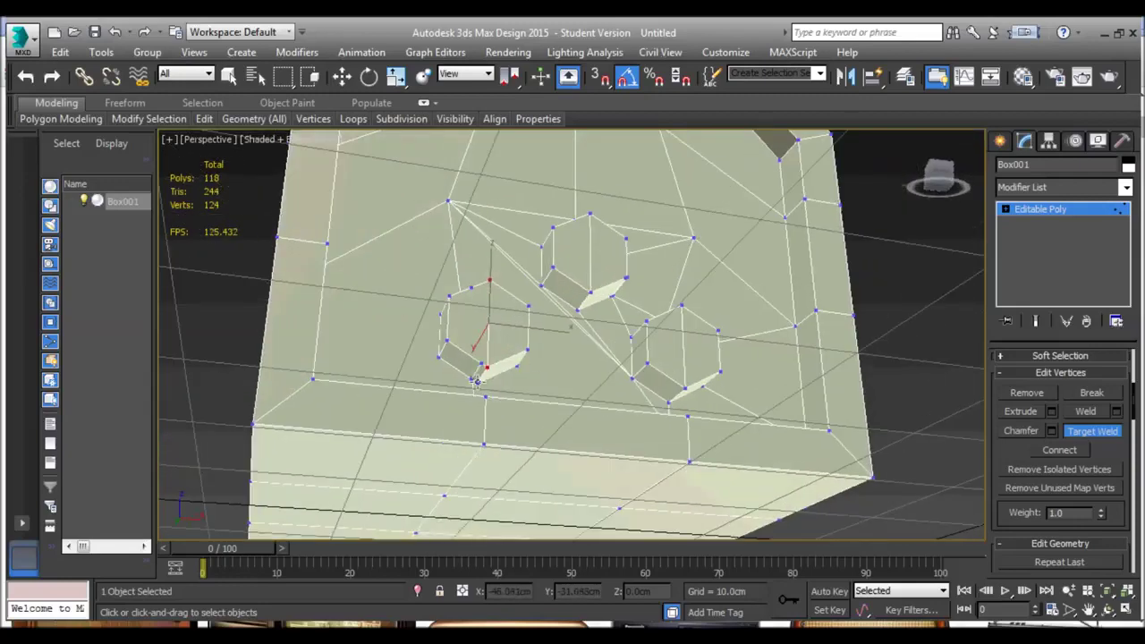
middle_click_drag(489, 368, 490, 329, "alt")
left_click(508, 325)
left_click(497, 355)
left_click(516, 347)
middle_click_drag(539, 353, 483, 340, "alt")
middle_click_drag(651, 341, 648, 313, "alt")
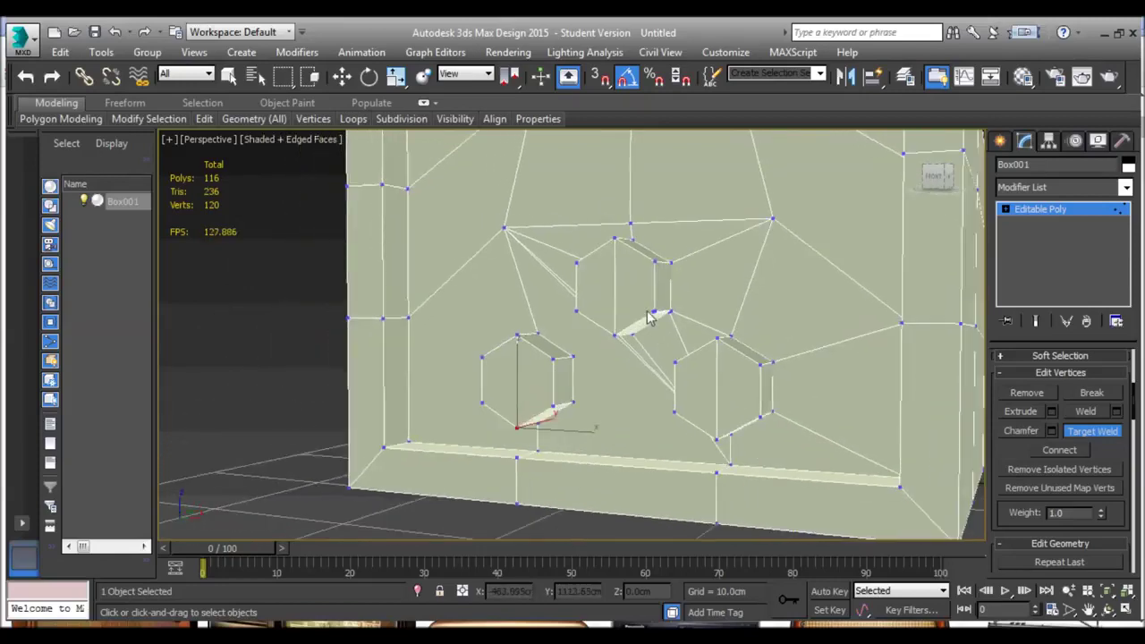
Target-weld the remaining stray vertices at the upper knob's lower-right corner and finish welding.
scroll(651, 318, "up", 5)
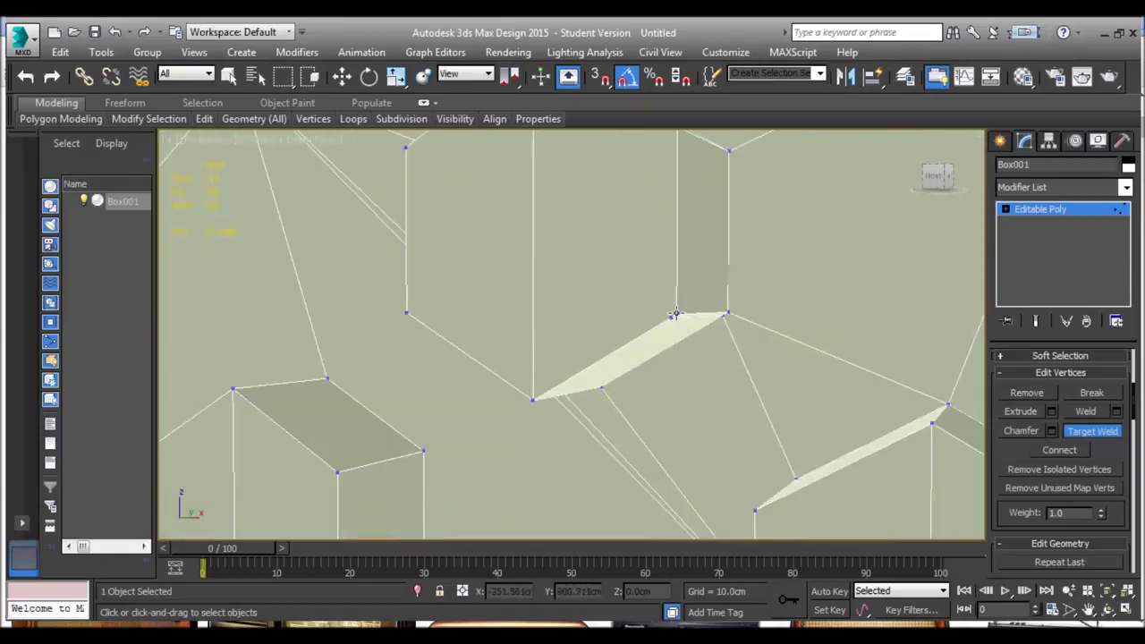
left_click(723, 317)
left_click(729, 312)
middle_click_drag(643, 359, 710, 335)
scroll(623, 317, "down", 5)
scroll(537, 343, "up", 4)
middle_click_drag(517, 346, 479, 345, "alt")
middle_click_drag(710, 312, 584, 303)
middle_click_drag(553, 139, 615, 322)
scroll(611, 374, "down", 10)
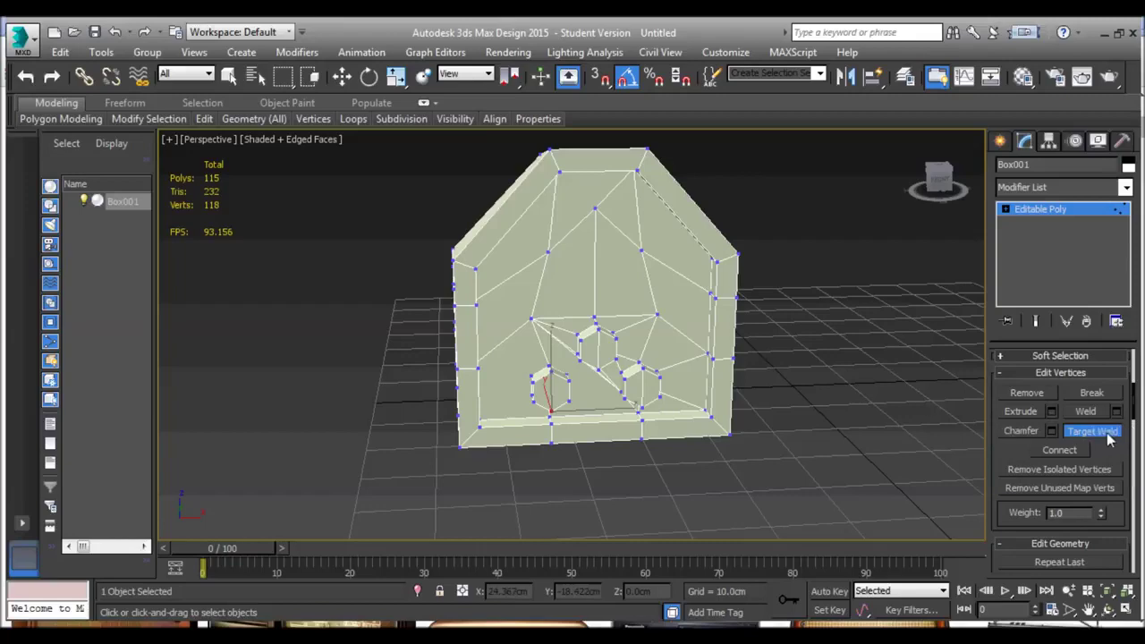
key("w")
Compare the radio's front with the old radio reference images in the browser, and return to 3ds Max.
middle_click_drag(714, 301, 627, 324, "alt")
scroll(630, 325, "up", 4)
scroll(636, 292, "down", 4)
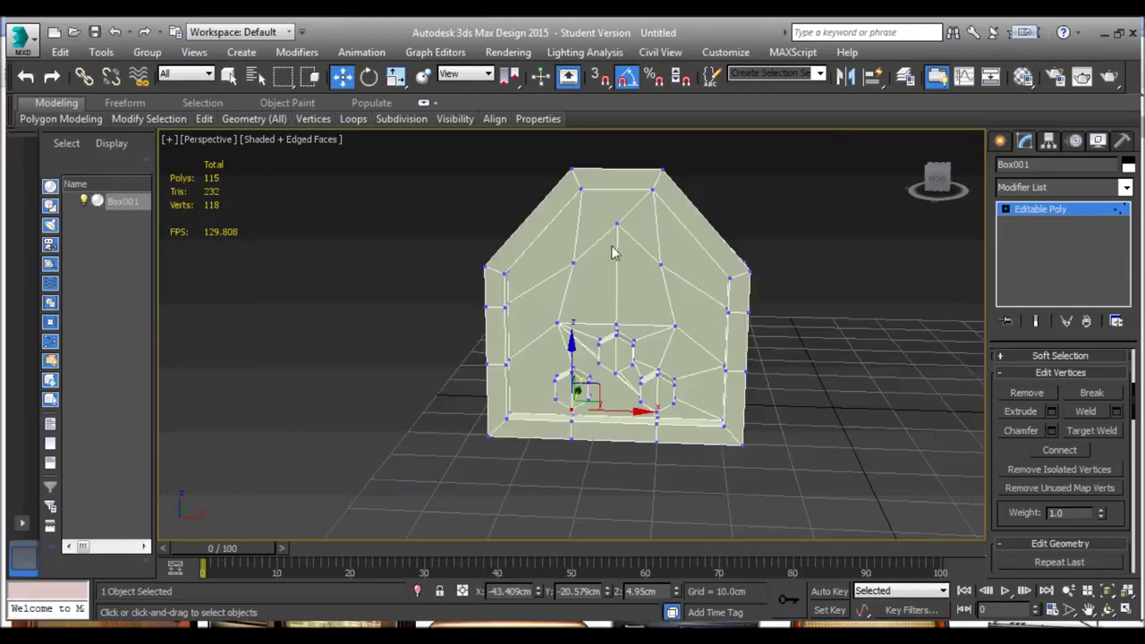
key("alt+Tab")
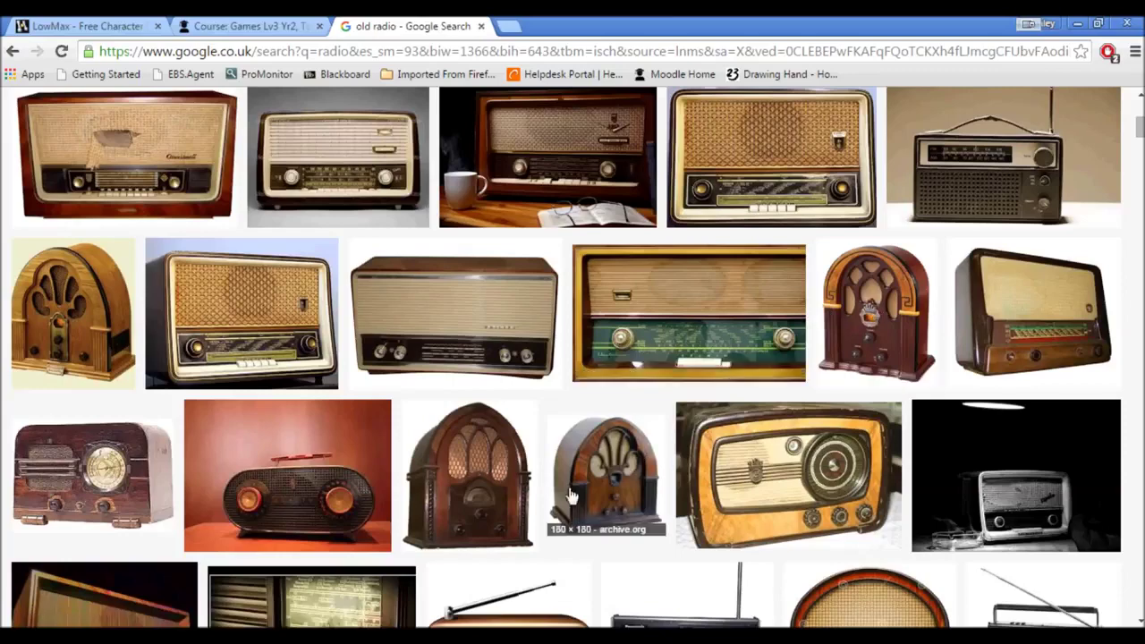
key("alt+Tab")
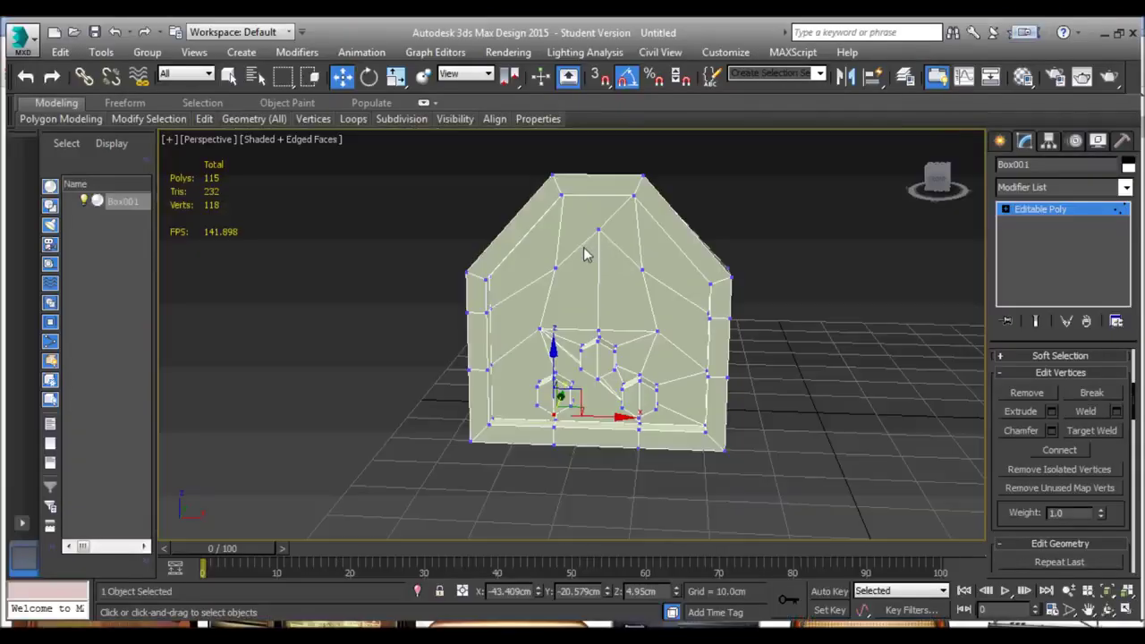
Select the two sloping top edges and two base edges of the panel above the knobs and connect them with 1 segment.
key("2")
left_click(582, 245)
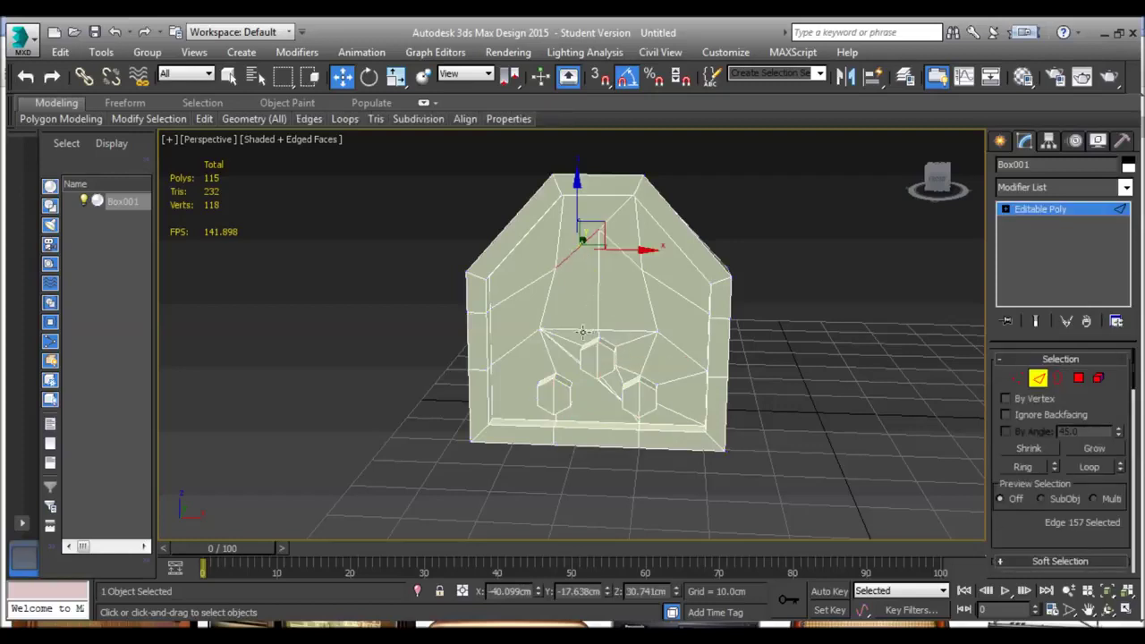
left_click(583, 332, "ctrl")
left_click(625, 332, "ctrl")
left_click(622, 253, "ctrl")
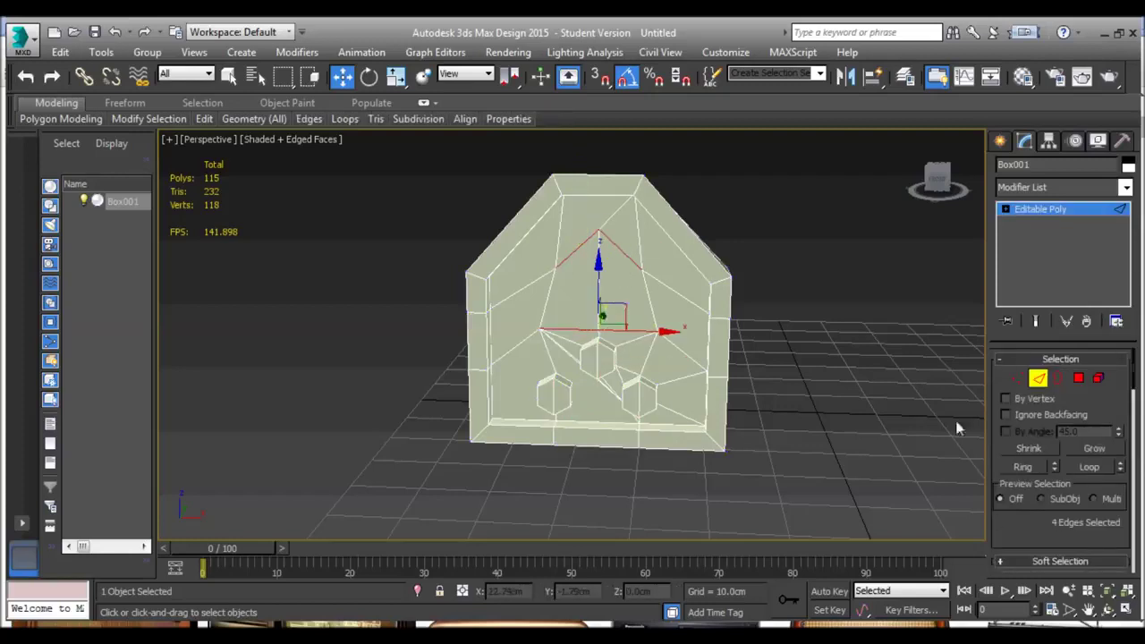
scroll(1024, 528, "down", 4)
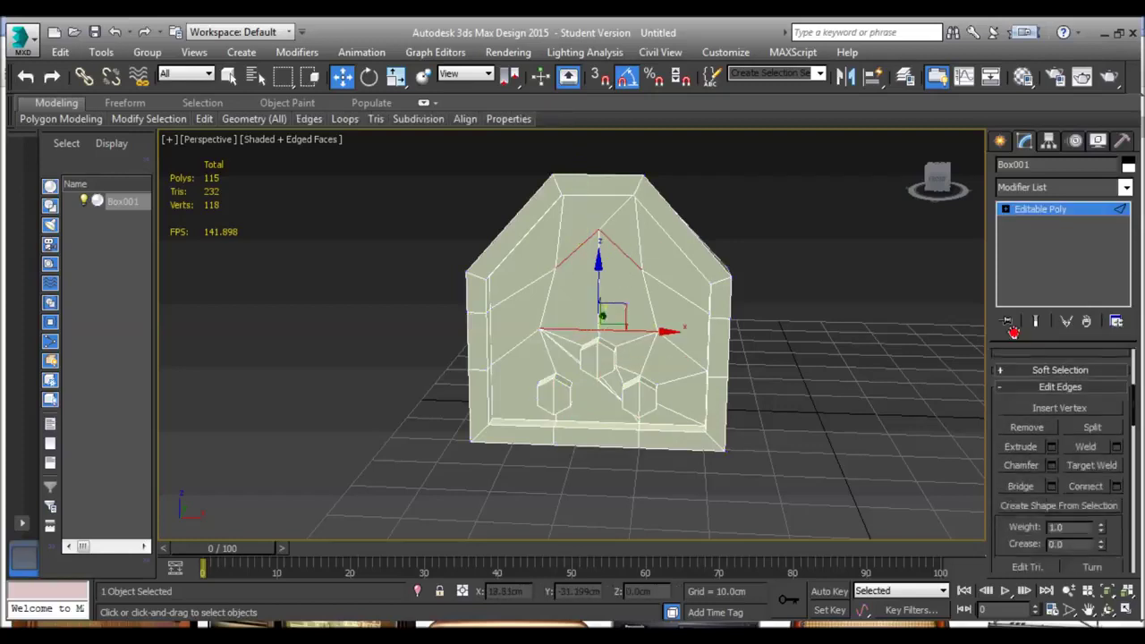
left_click(1117, 486)
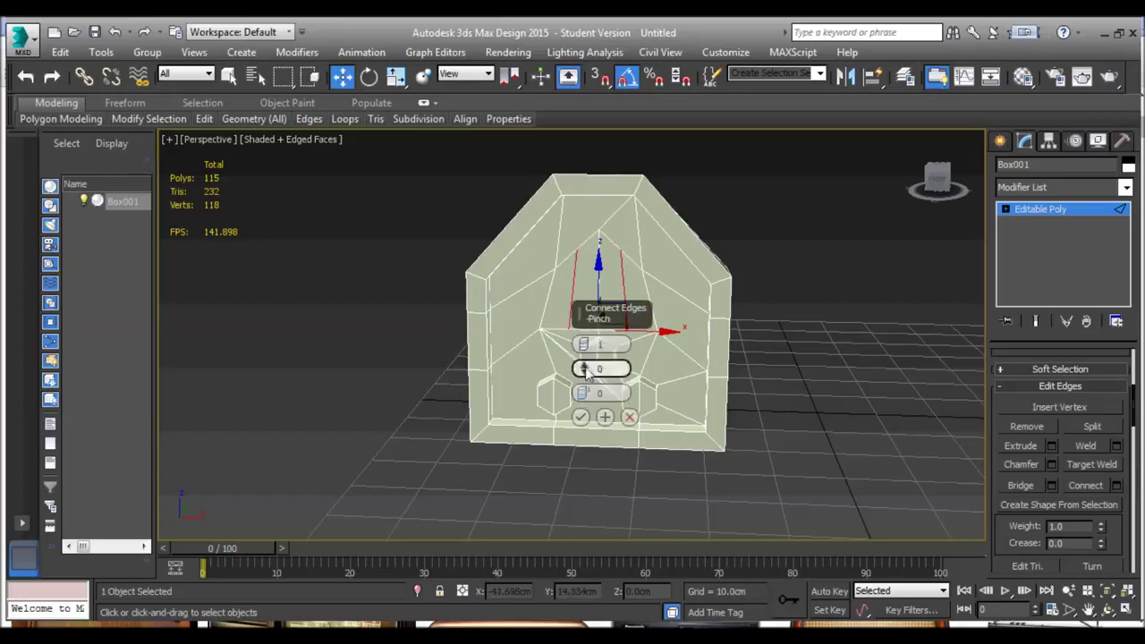
left_click(581, 419)
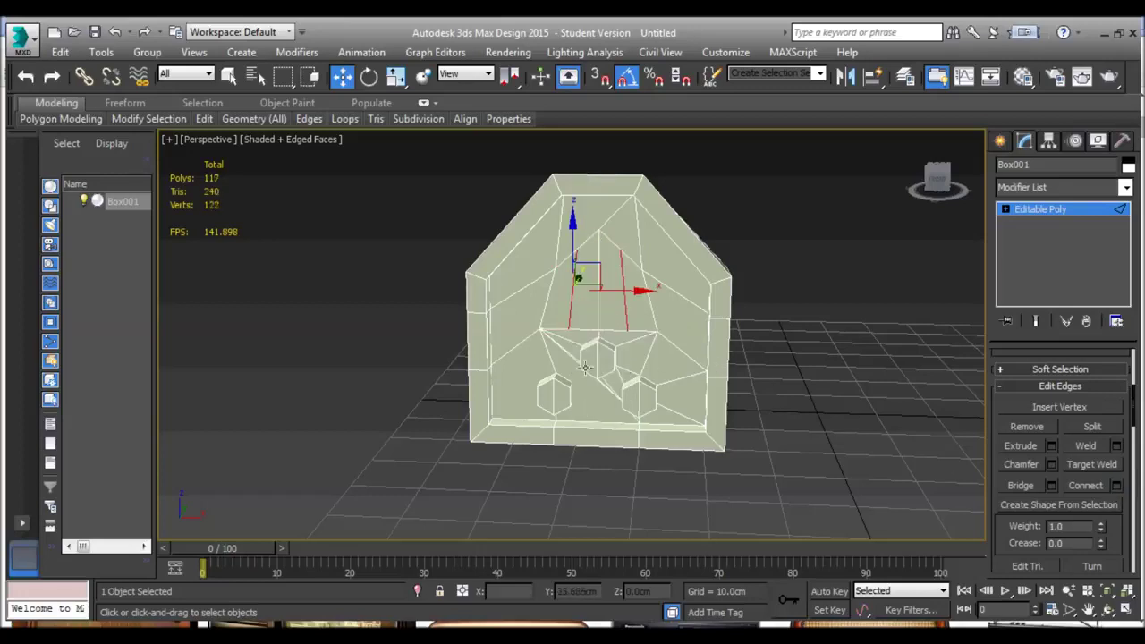
Raise the two new vertices on the panel's sloping top edges about 1.4 cm along Z to round the arch.
key("1")
key("ctrl+a")
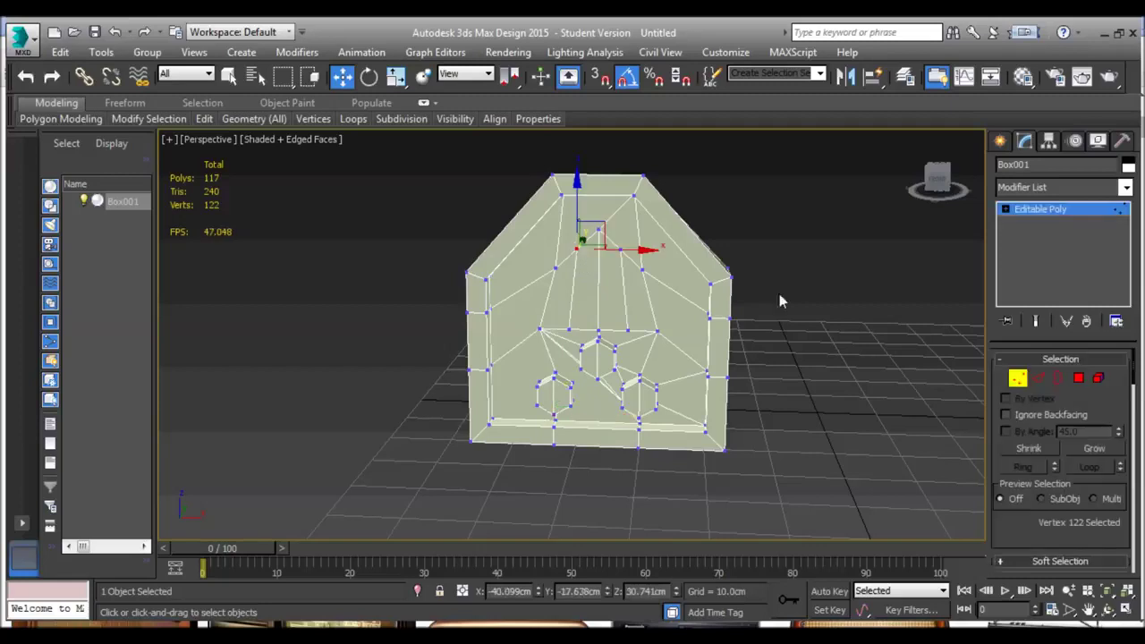
left_click(598, 191)
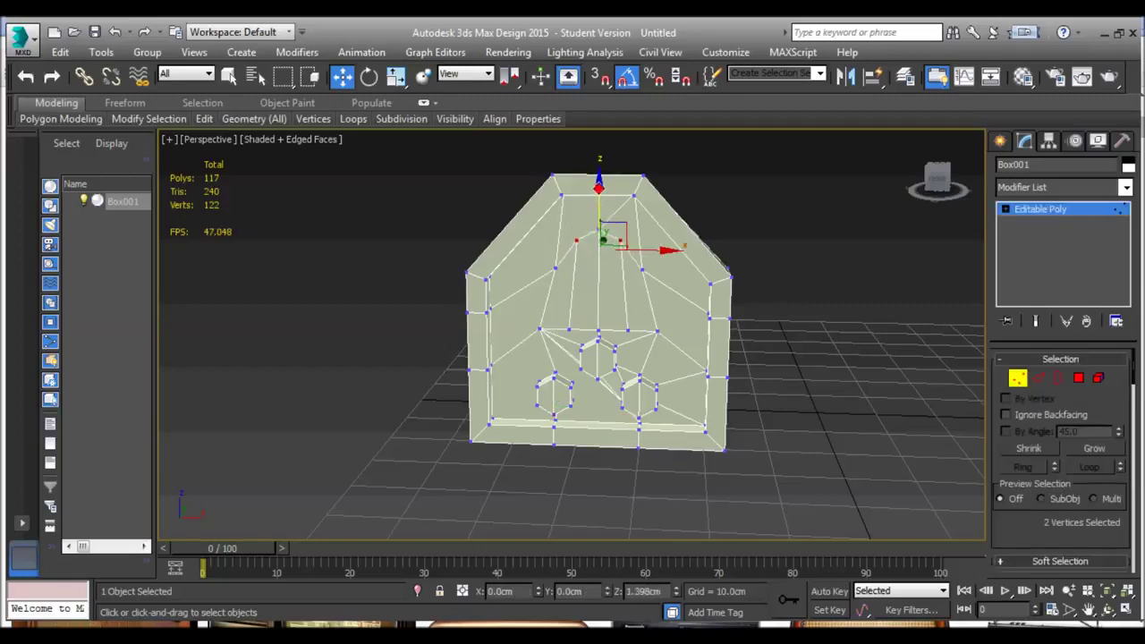
left_click_drag(598, 188, 599, 188)
Scale the arch's outer vertex pair and its upper vertex pair slightly apart along X to widen the curve.
left_click(553, 271)
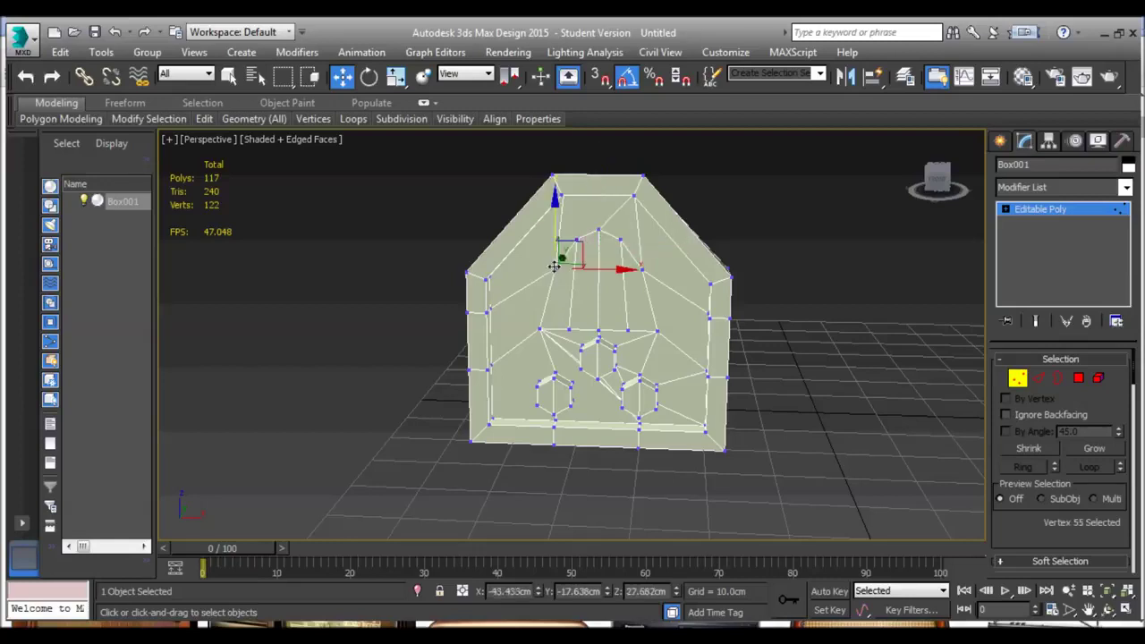
left_click(642, 271, "ctrl")
key("r")
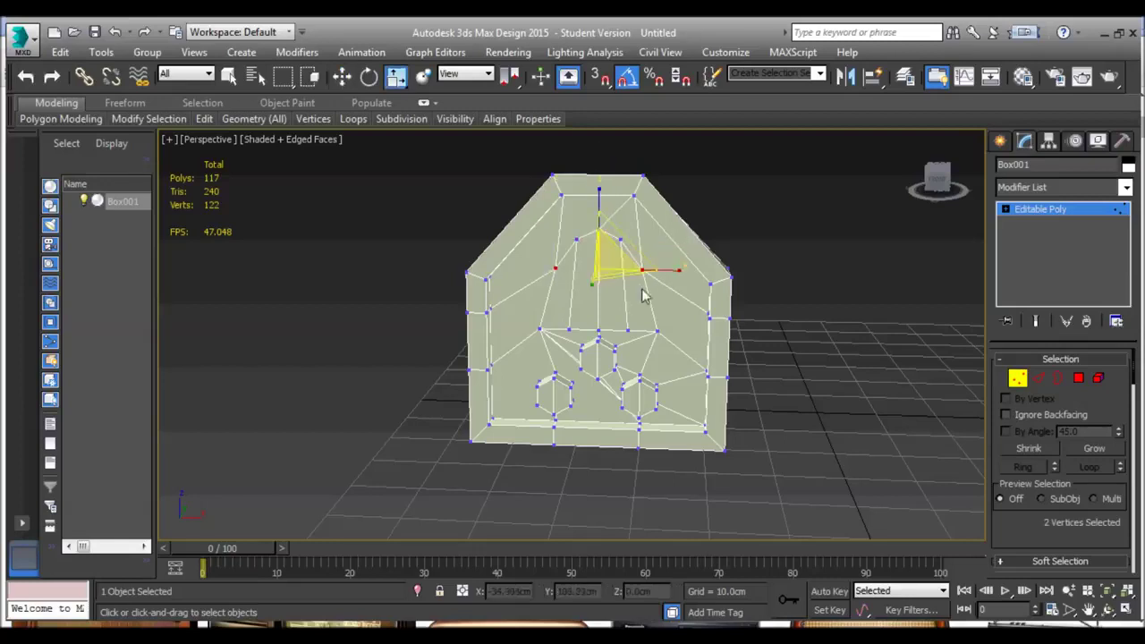
left_click_drag(669, 275, 684, 274)
left_click(575, 240)
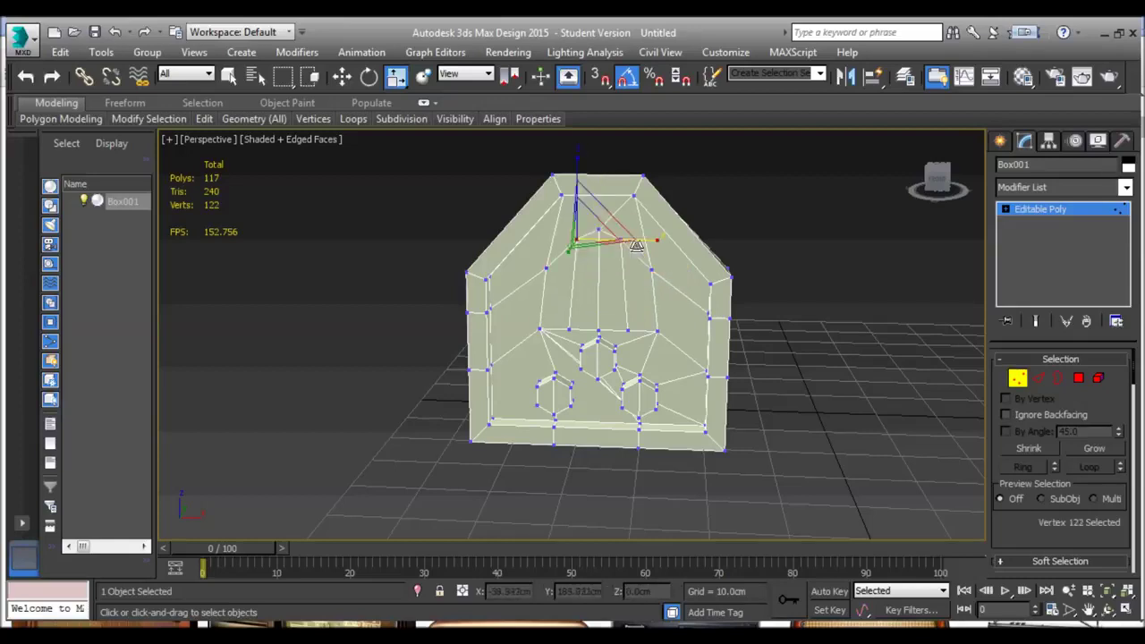
left_click(670, 242, "ctrl")
left_click_drag(671, 241, 678, 242)
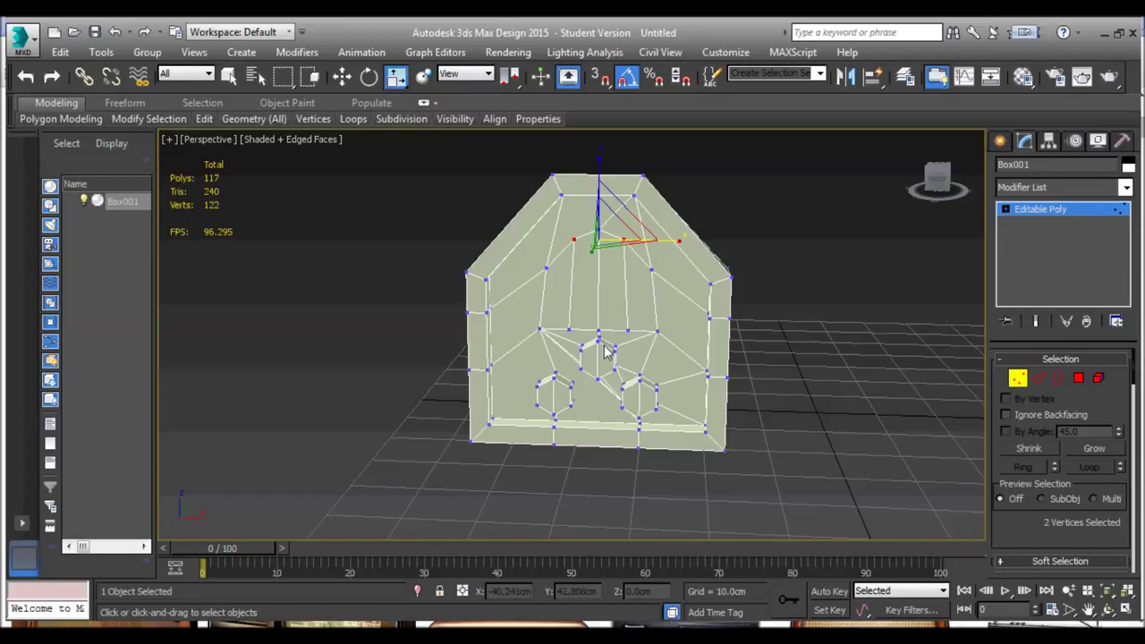
Switch to polygon editing and select the four polygons forming the arched panel above the knobs.
scroll(591, 336, "up", 5)
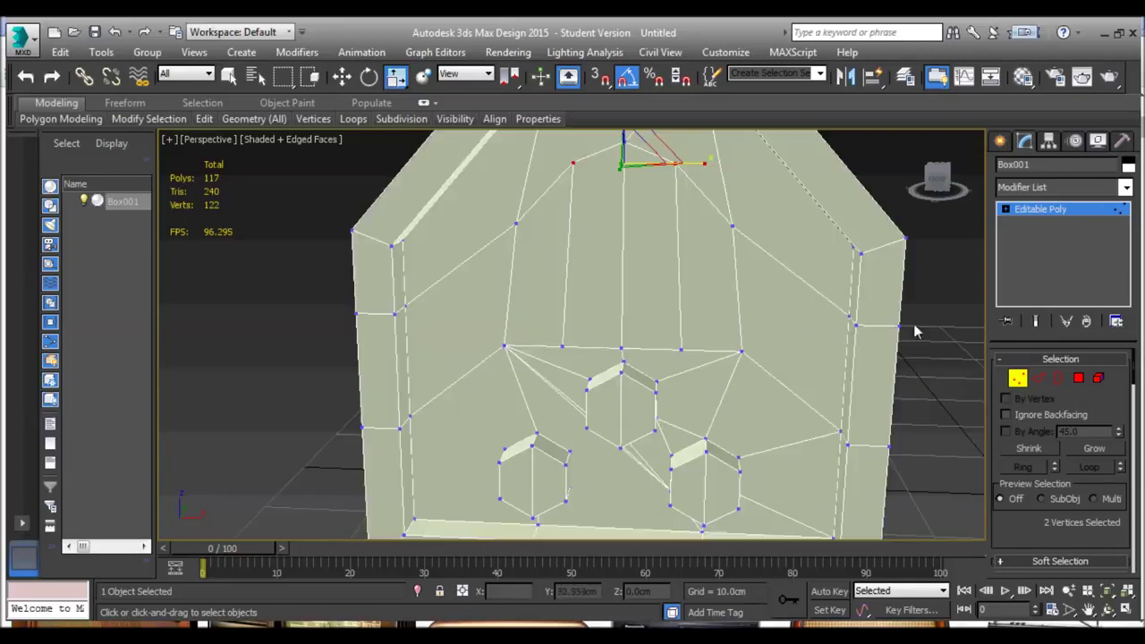
left_click(1079, 381)
left_click(721, 286)
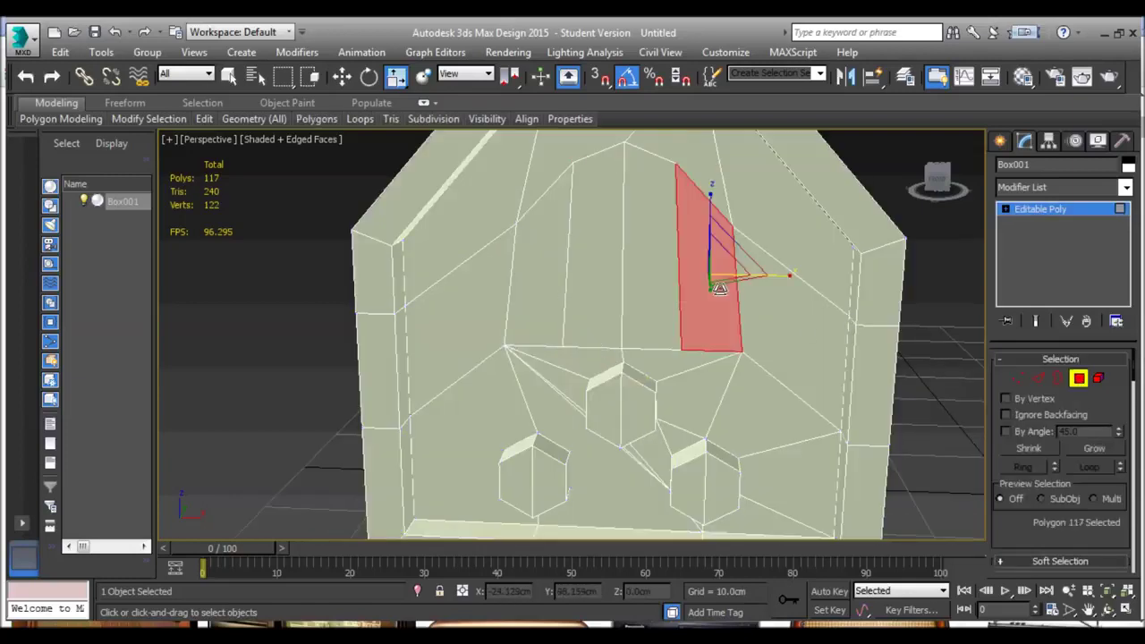
left_click(649, 296, "ctrl")
left_click(596, 305, "ctrl")
left_click(528, 301, "ctrl")
scroll(559, 300, "down", 5)
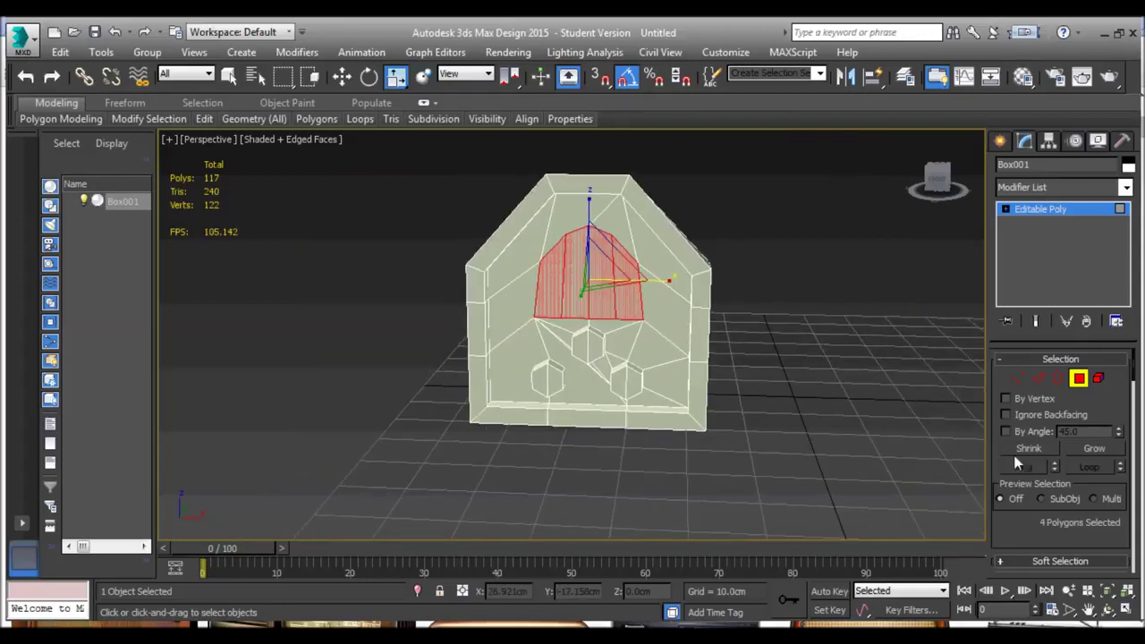
scroll(1018, 502, "down", 5)
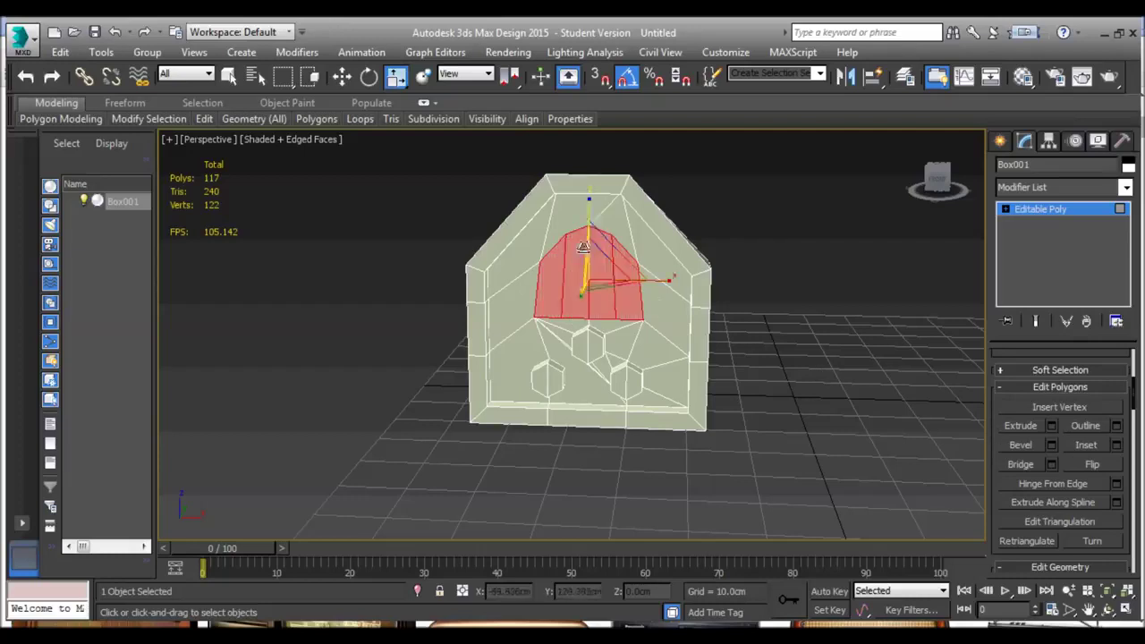
Inset the arch's left pair of polygons by 1 cm, and inset its right pair separately by the same amount.
left_click(572, 287)
left_click(551, 292, "ctrl")
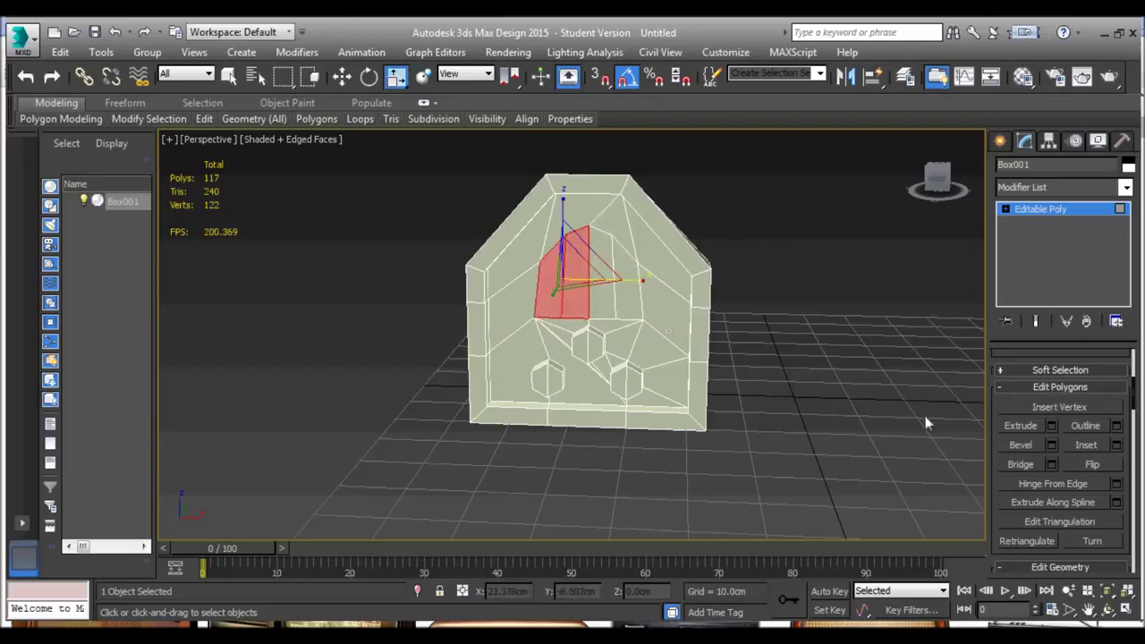
left_click(1117, 444)
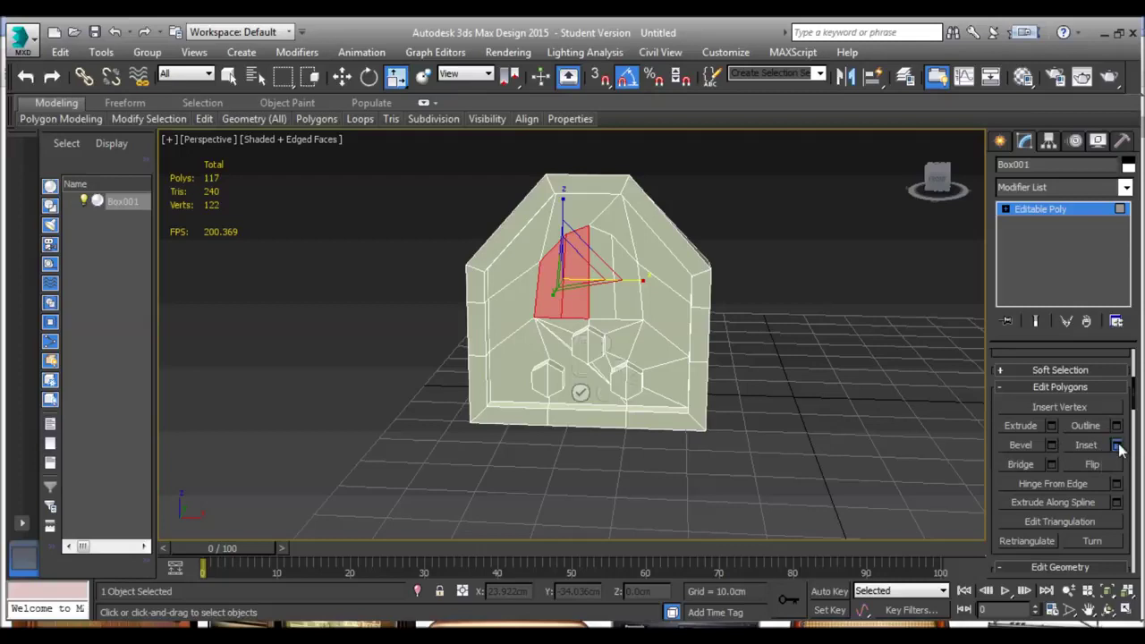
left_click(581, 392)
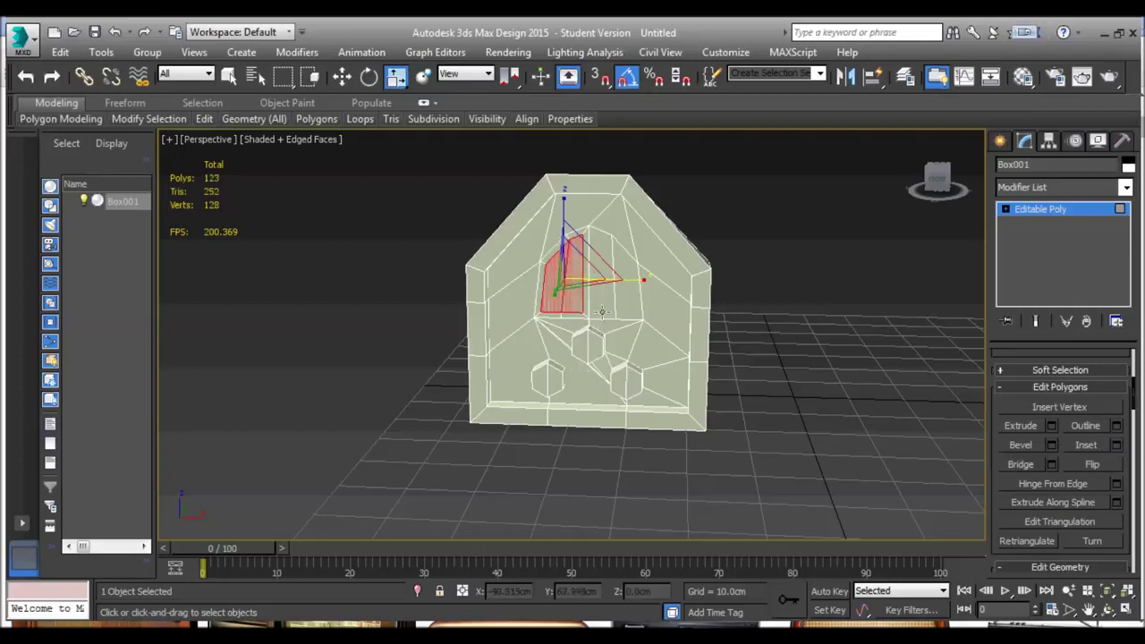
left_click(629, 308)
left_click(1117, 445)
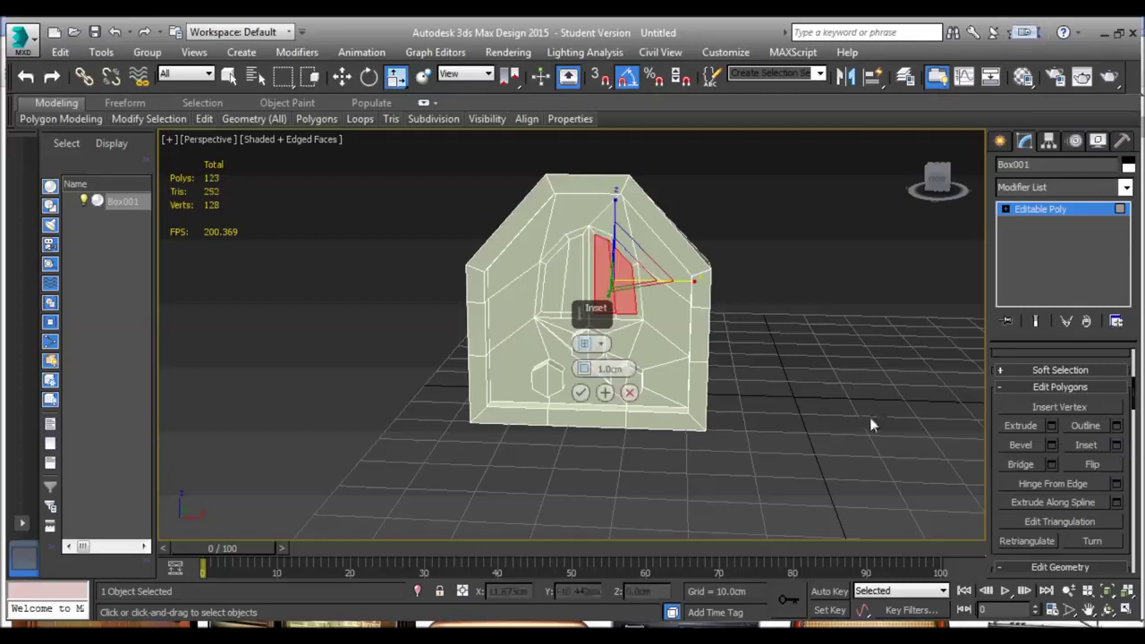
left_click(581, 392)
Select the inset polygons on both sides of the arch's centre divider and extrude them inward with a height of -3 cm.
middle_click_drag(591, 309, 596, 317)
scroll(596, 317, "up", 4)
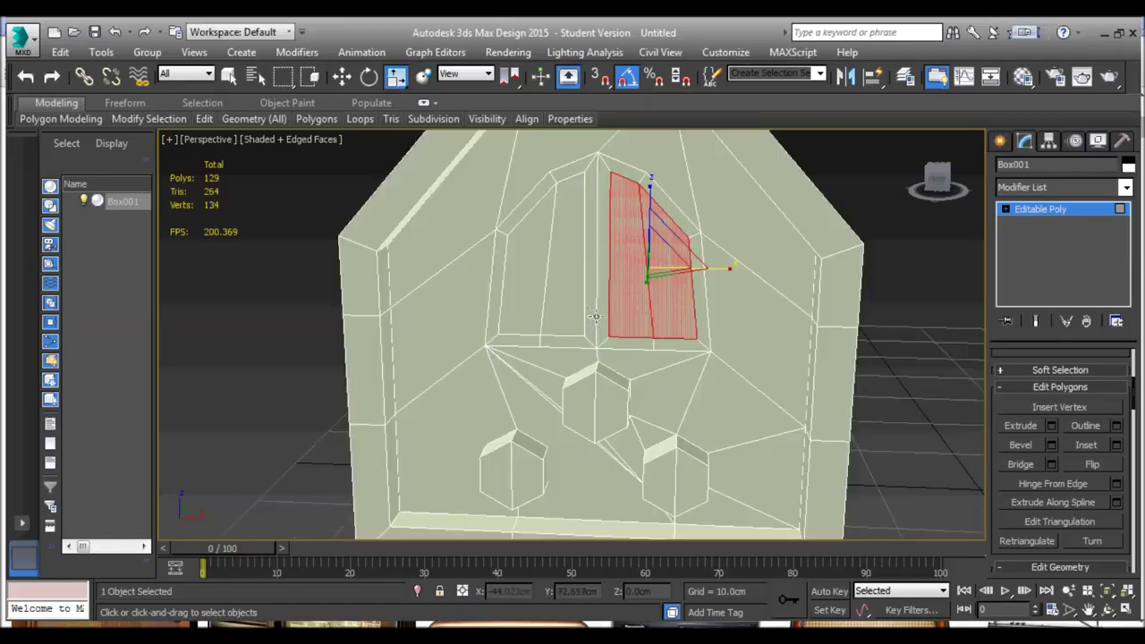
left_click(558, 289, "ctrl")
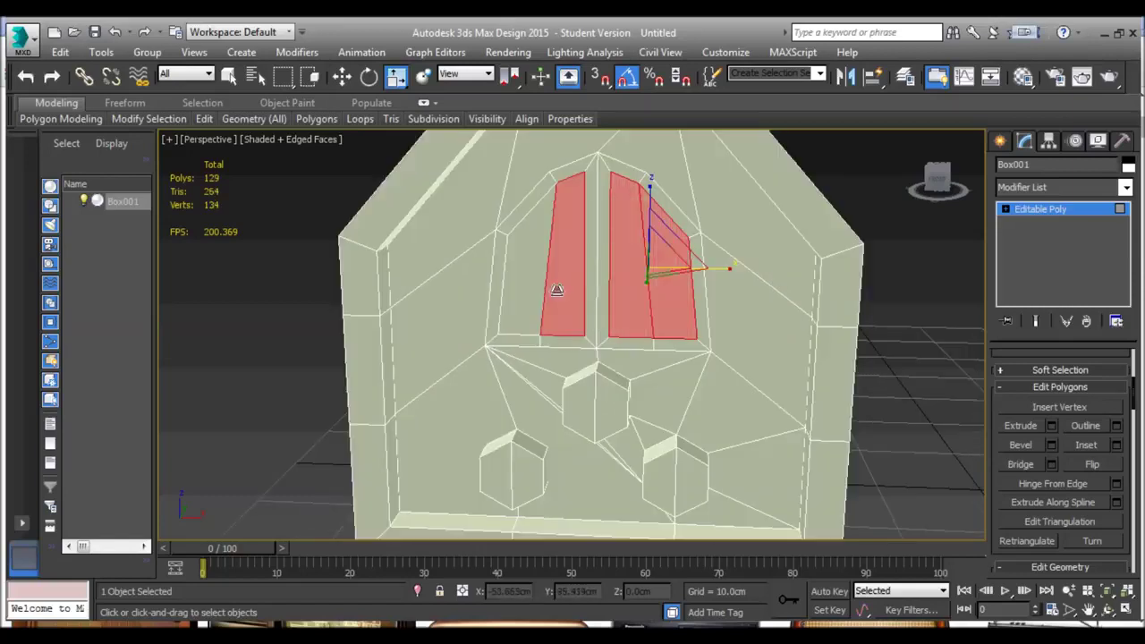
left_click(1052, 426)
middle_click_drag(706, 348, 791, 343, "alt")
left_click_drag(580, 369, 583, 425)
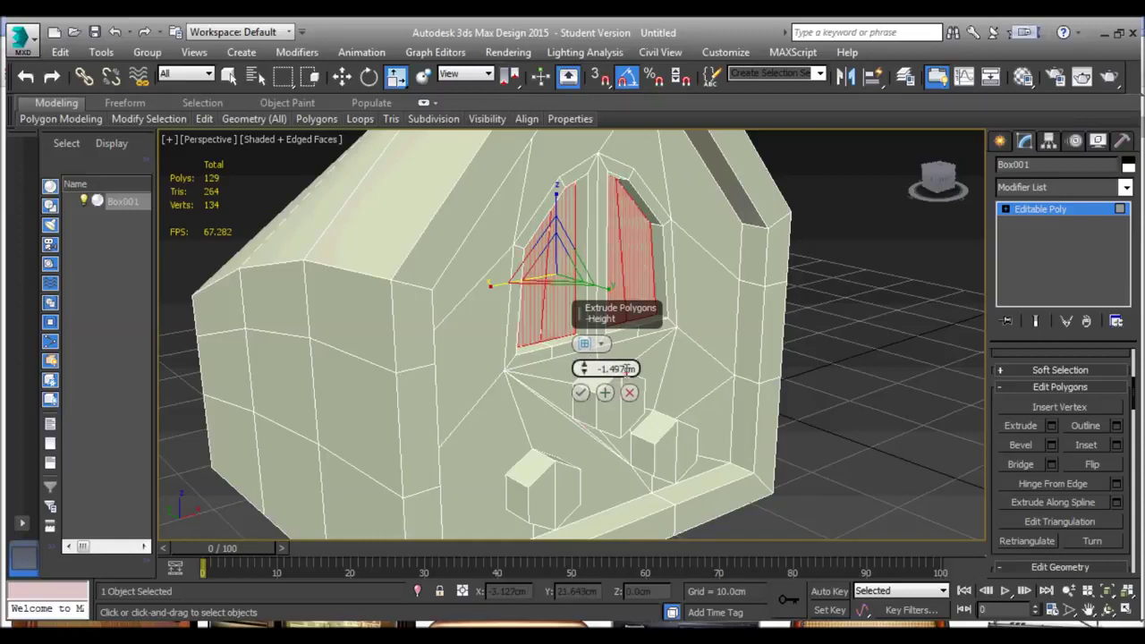
type("3.0cm")
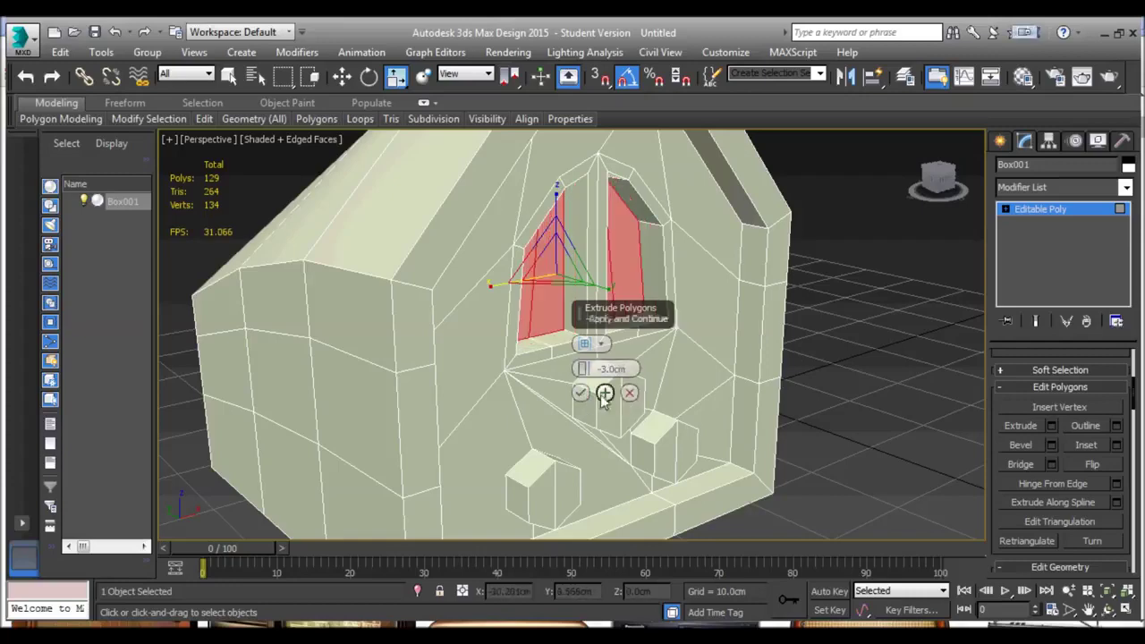
left_click(583, 395)
Target-weld the extra mid-edge vertices along the right recess's bottom to the matching vertices at the centre divider.
middle_click_drag(582, 395, 618, 295, "alt")
scroll(1003, 443, "up", 3)
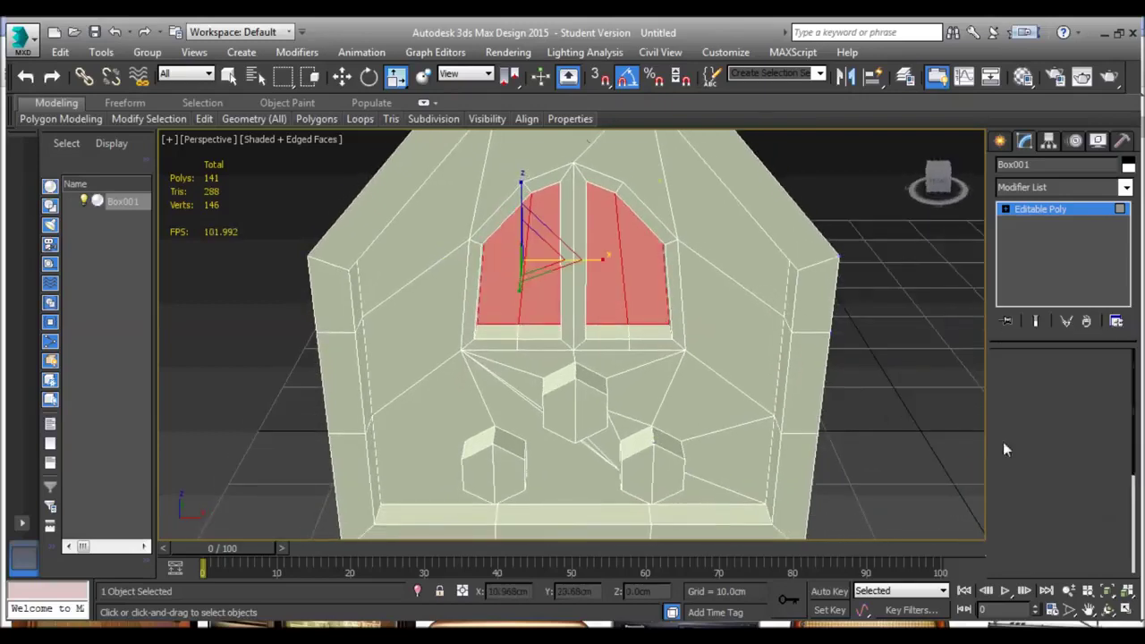
key("1")
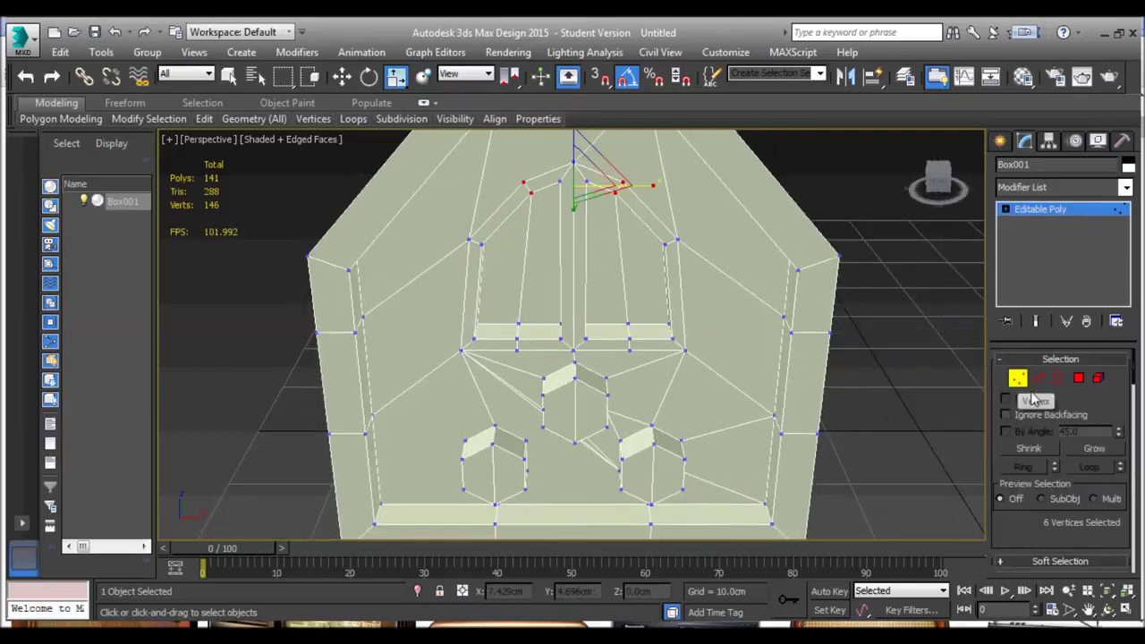
scroll(1119, 417, "down", 5)
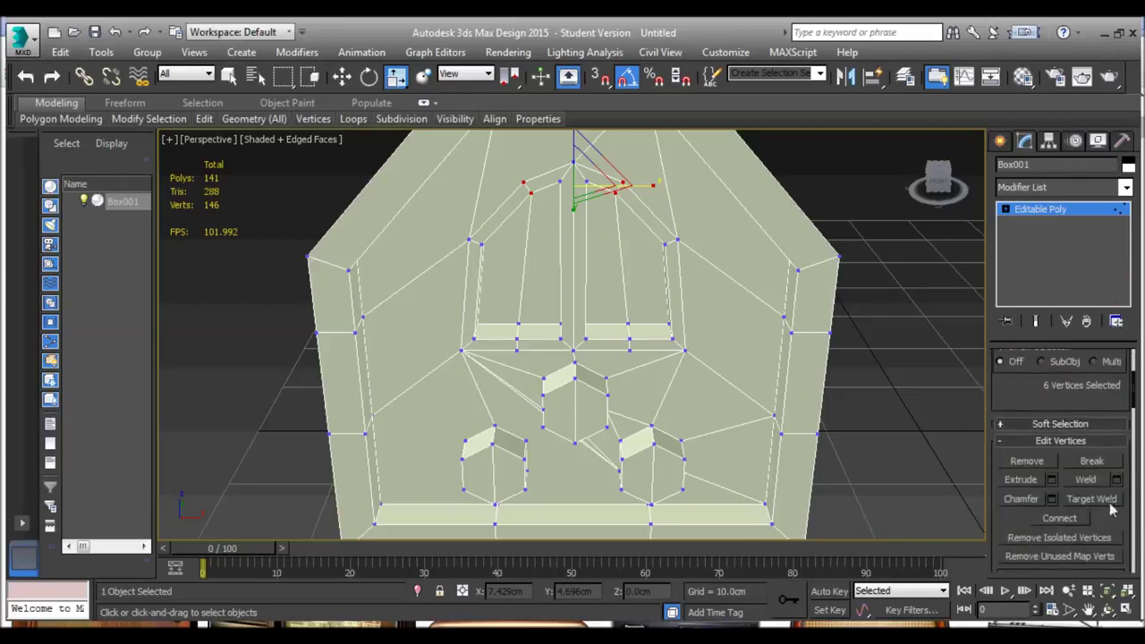
left_click(1109, 502)
middle_click_drag(644, 333, 605, 340, "alt")
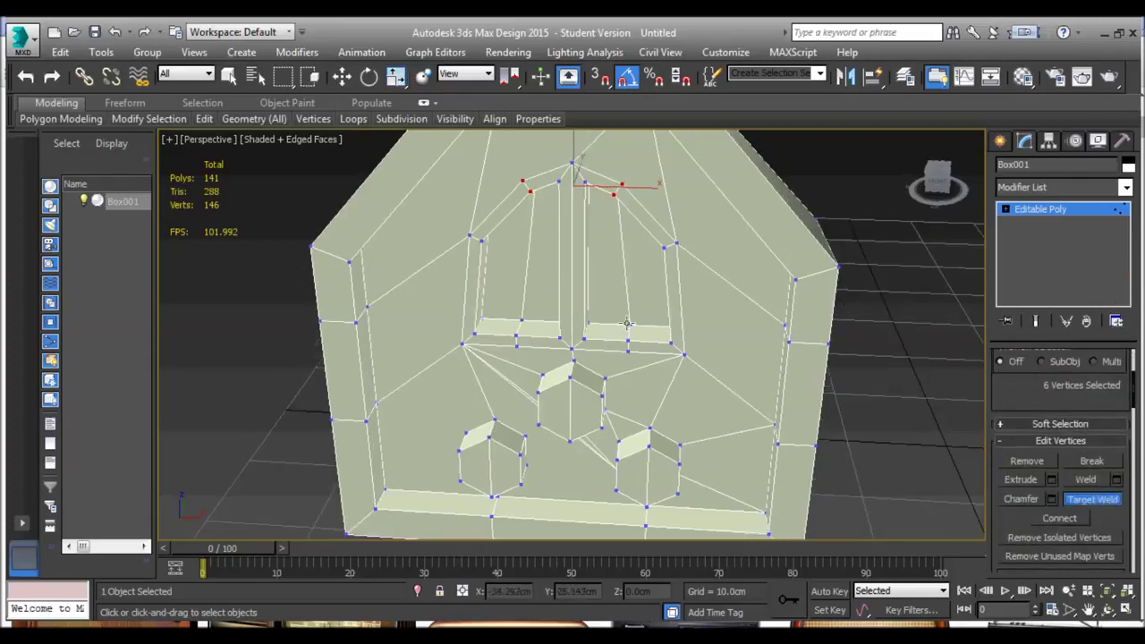
left_click(584, 338)
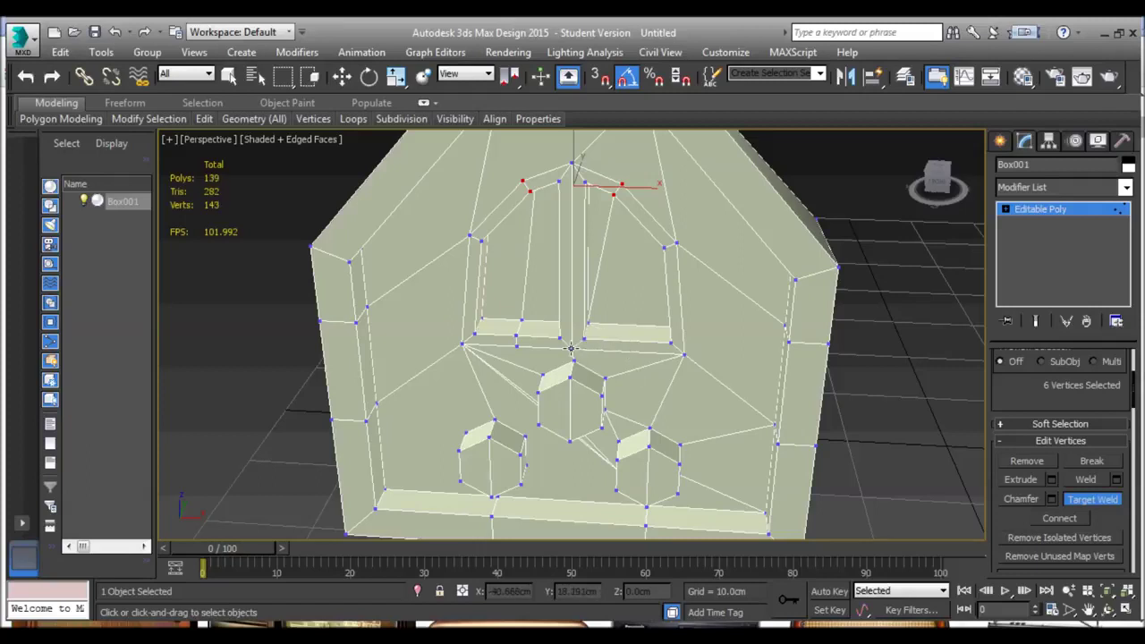
Target-weld the left recess's extra bottom mid-edge vertices to the matching vertices at the centre divider.
middle_click_drag(517, 322, 532, 336, "alt")
left_click(518, 329)
left_click(559, 324)
left_click(520, 340)
left_click(518, 352)
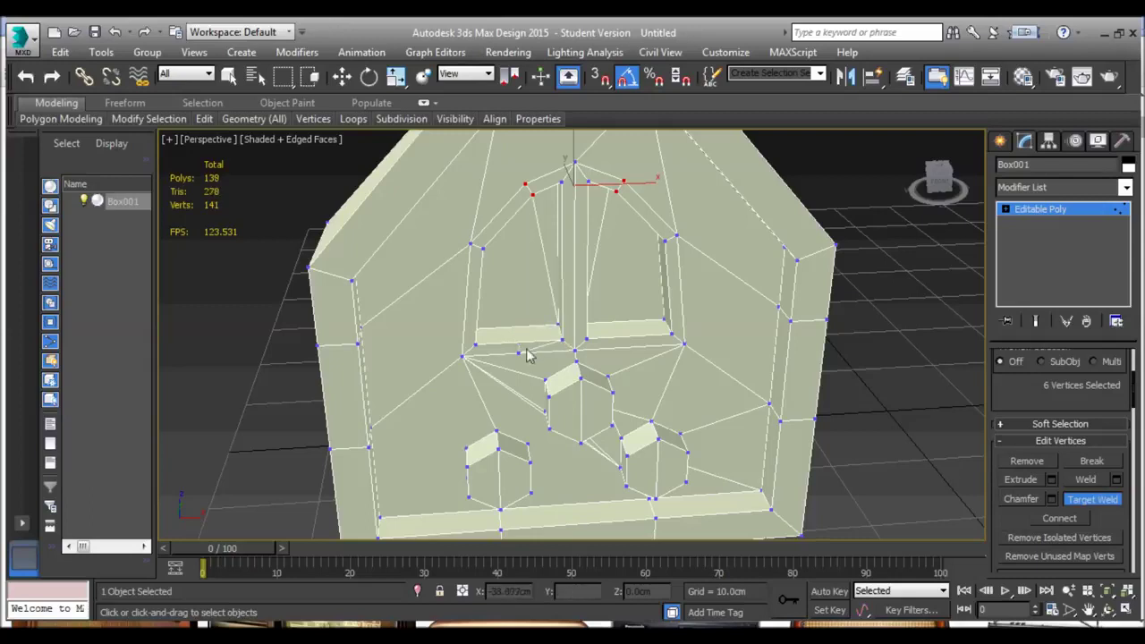
left_click(575, 352)
Check the recessed speaker arch against the old radio images in the browser, and return to 3ds Max.
mouse_move(556, 324)
middle_mouse_down()
mouse_move(547, 297)
mouse_move(581, 315)
mouse_move(564, 304)
middle_mouse_up()
scroll(560, 269, "down", 2)
scroll(557, 251, "down", 4)
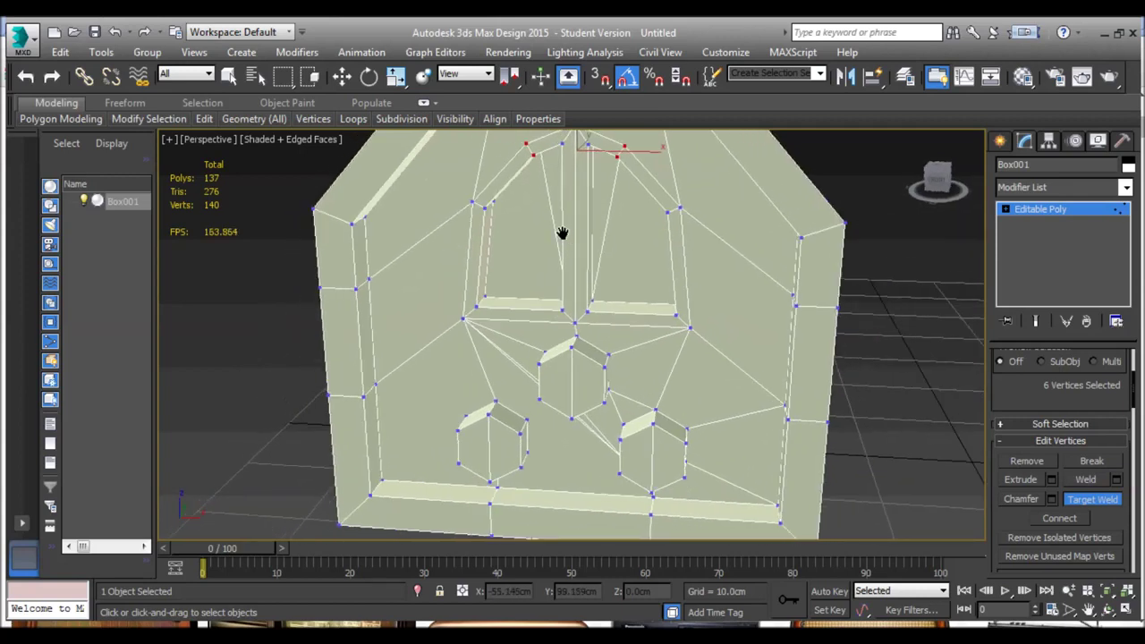
middle_click_drag(562, 232, 569, 223, "alt")
scroll(569, 230, "up", 2)
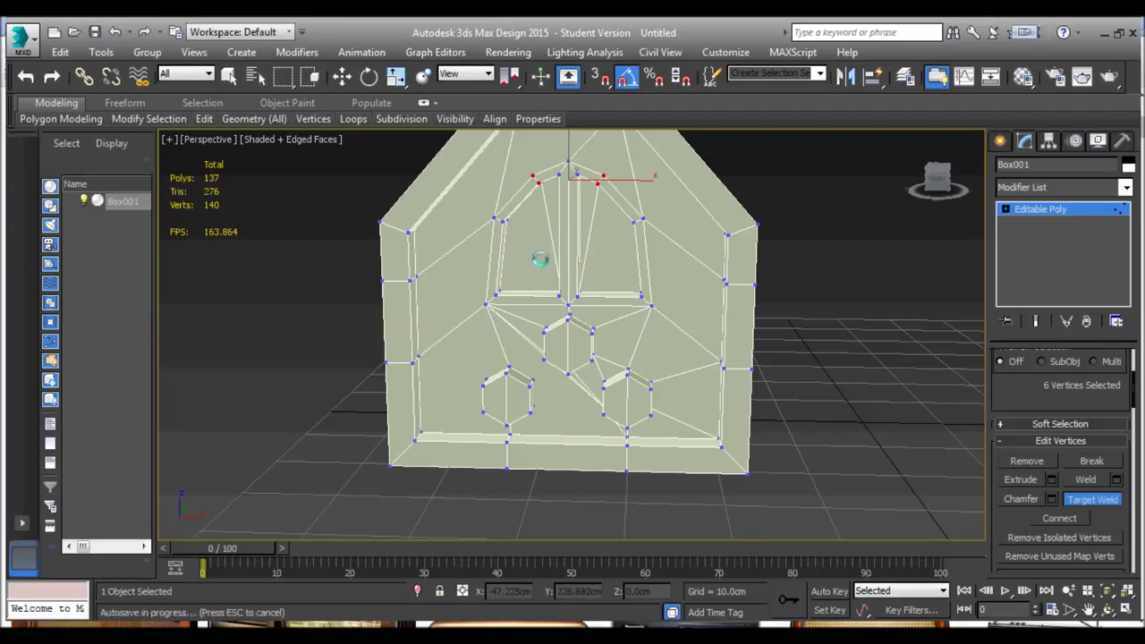
middle_click_drag(604, 283, 599, 261)
key("alt+Tab")
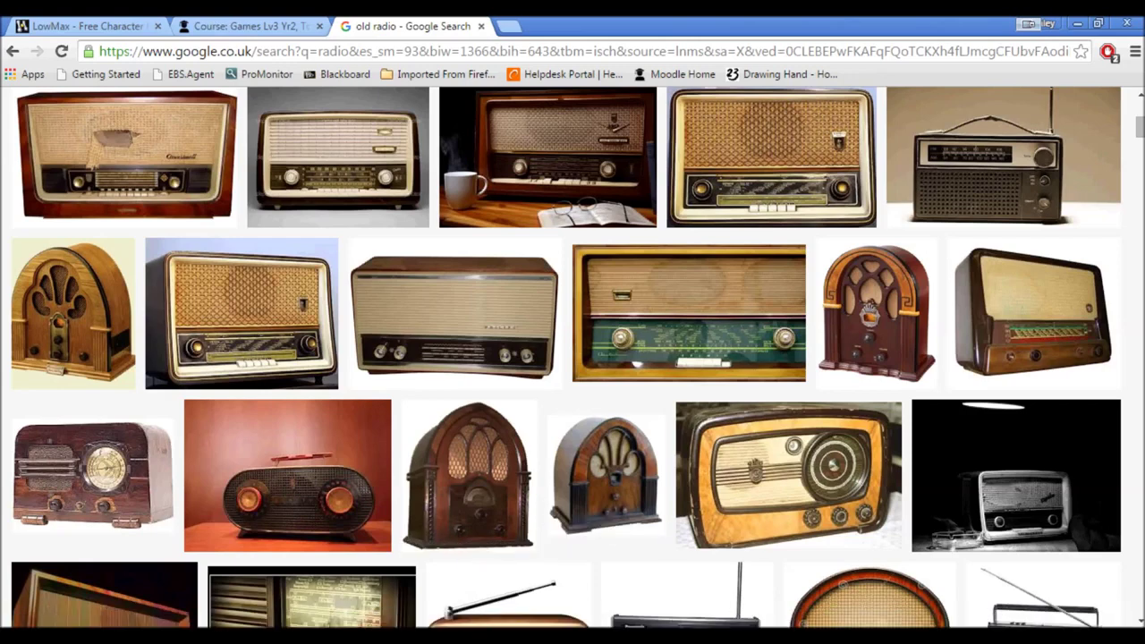
key("alt+Tab")
Leave Target Weld and select all nine polygons on the underside of the radio body.
middle_click_drag(614, 389, 708, 407, "alt")
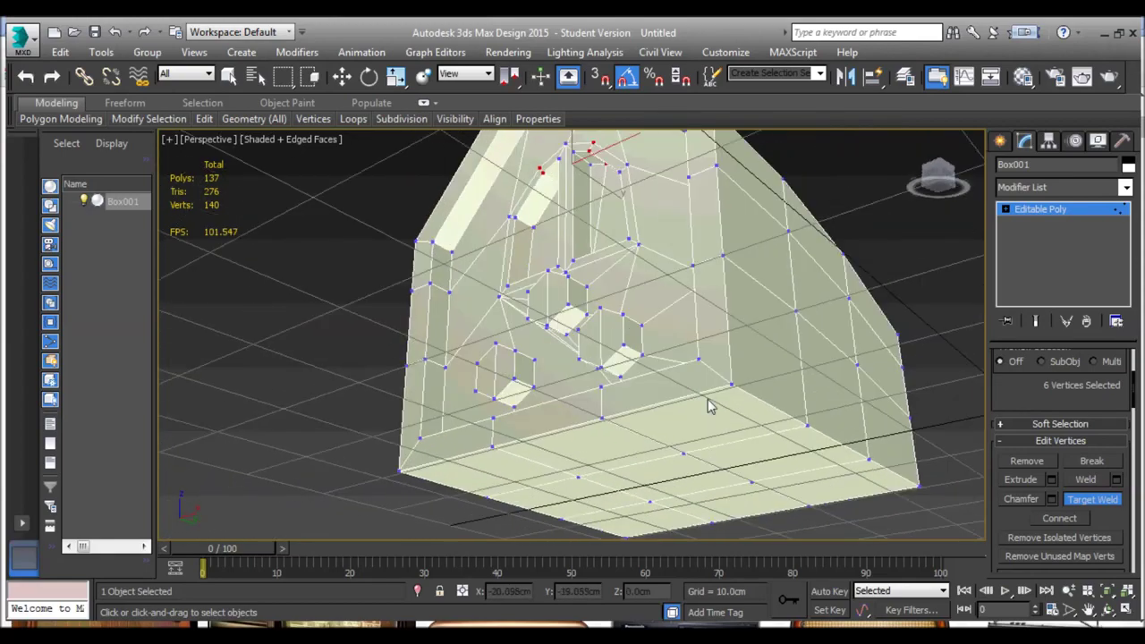
left_click(1091, 501)
scroll(1064, 391, "up", 3)
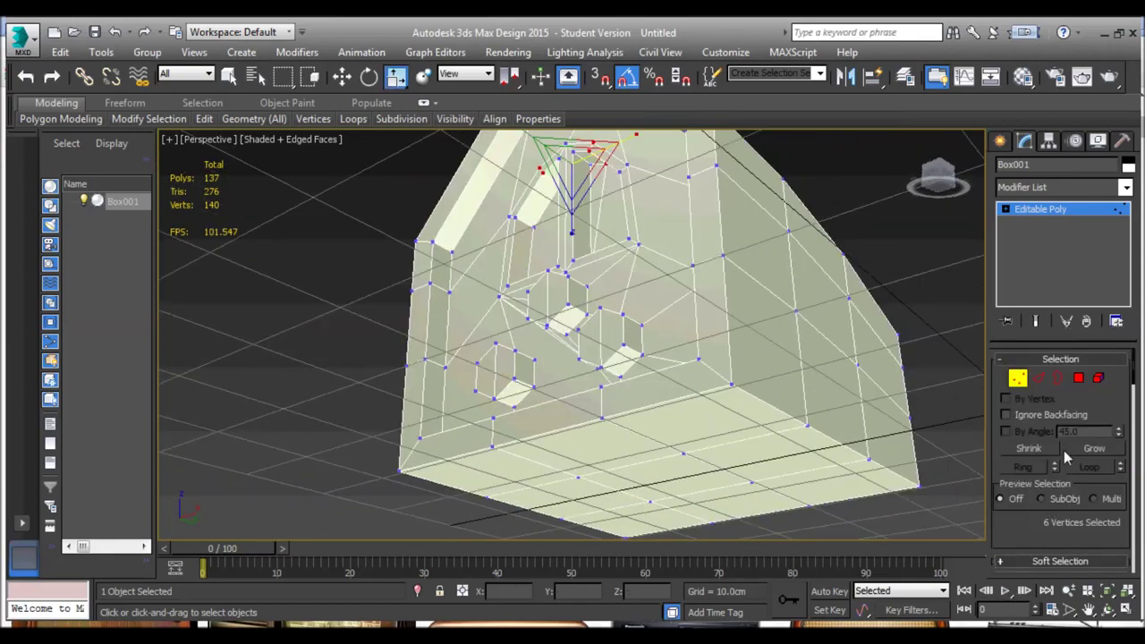
left_click(1079, 379)
middle_click_drag(624, 417, 617, 337)
left_click(512, 398)
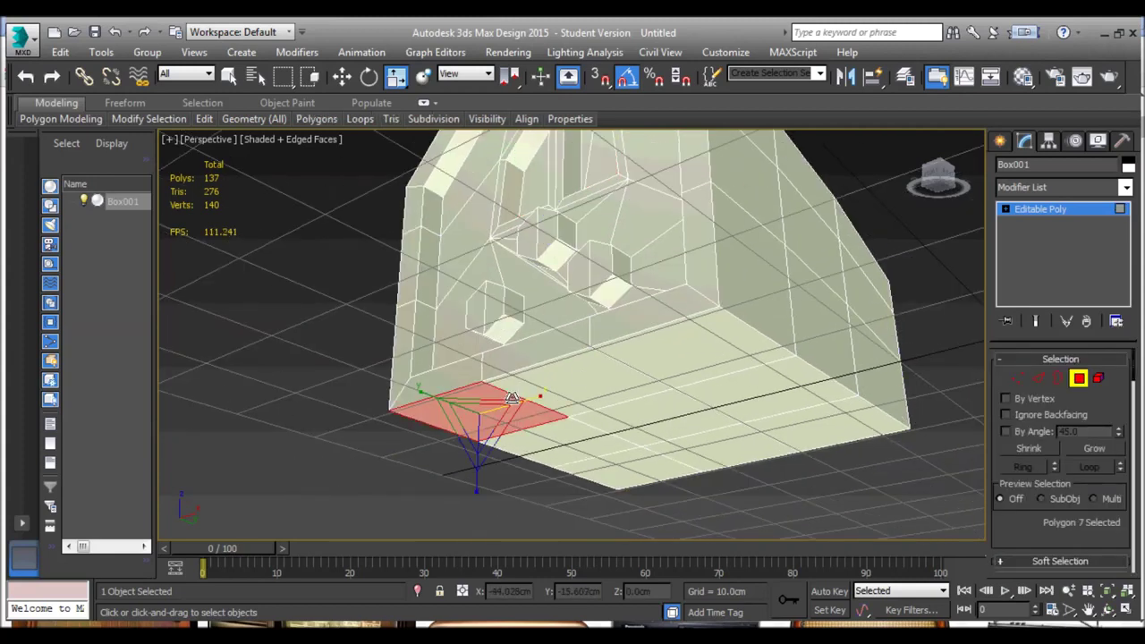
left_click(583, 380, "ctrl")
left_click(689, 380, "ctrl")
left_click(730, 400, "ctrl")
left_click(658, 428, "ctrl")
left_click(585, 441, "ctrl")
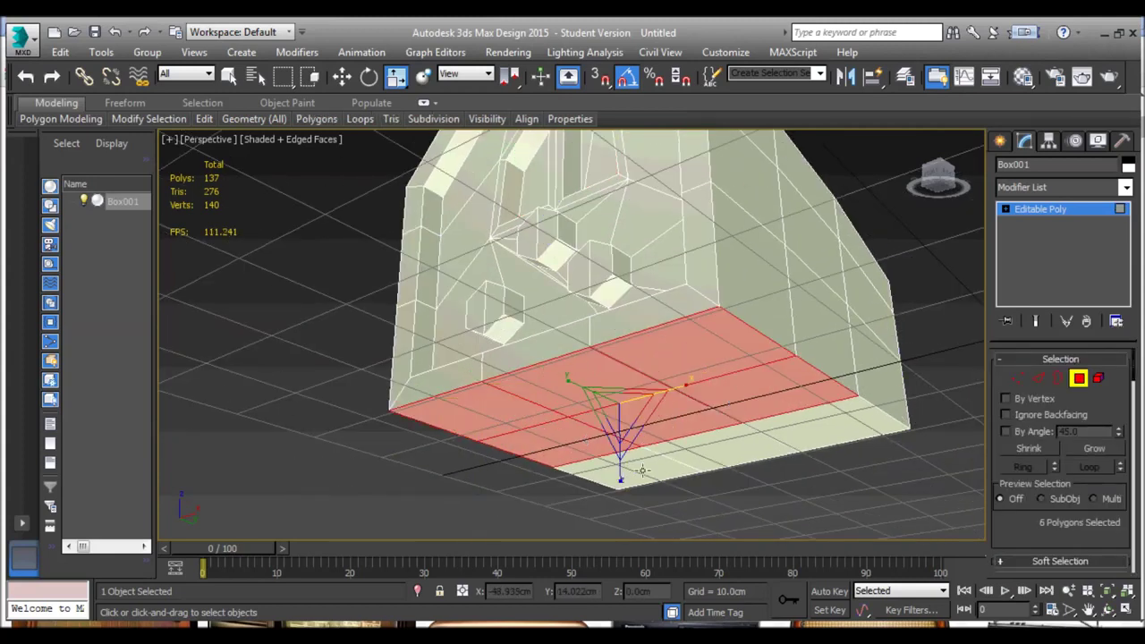
left_click(645, 469, "ctrl")
left_click(704, 459, "ctrl")
left_click(826, 435, "ctrl")
Extrude the underside polygons downward by 3 cm to add a base layer.
middle_click_drag(707, 400, 782, 434, "alt")
scroll(1029, 534, "down", 5)
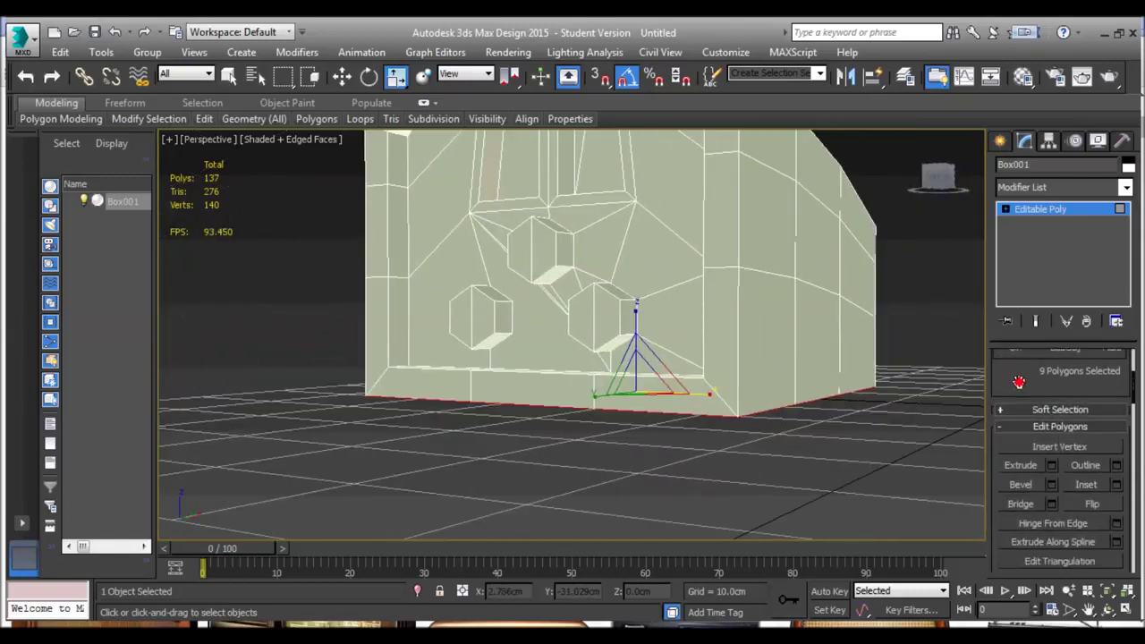
left_click(1052, 463)
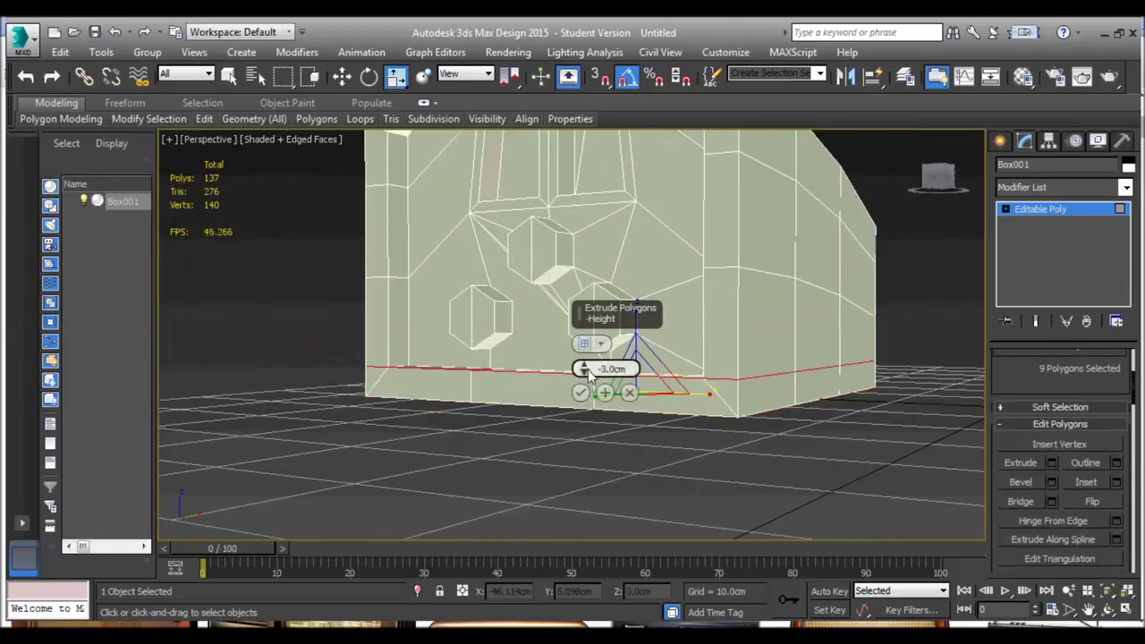
left_click_drag(583, 369, 584, 341)
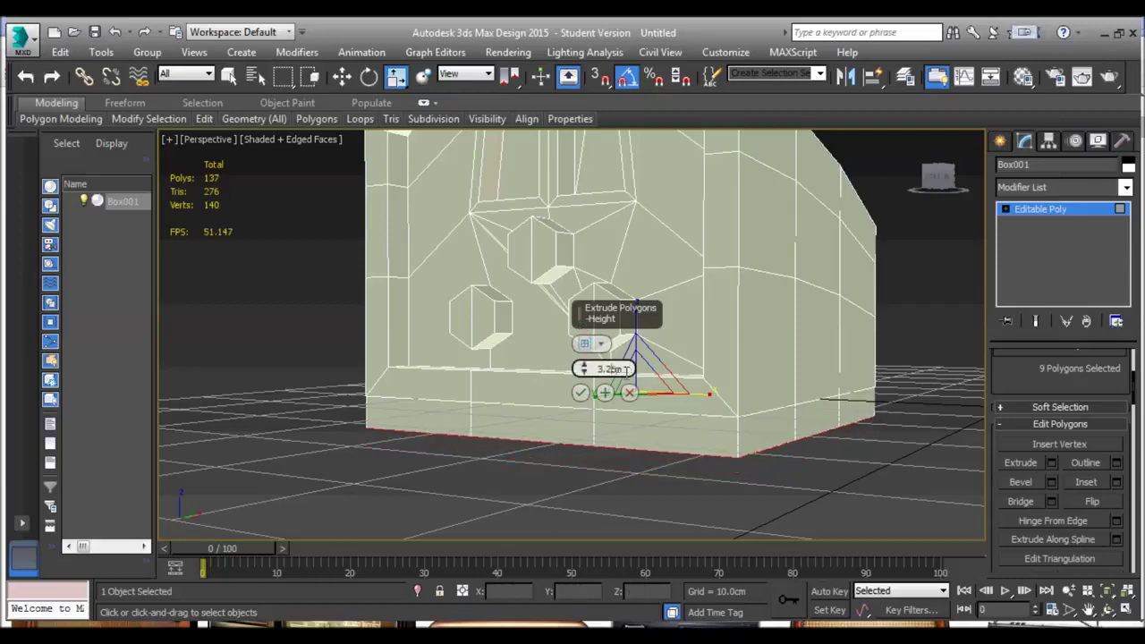
key("Return")
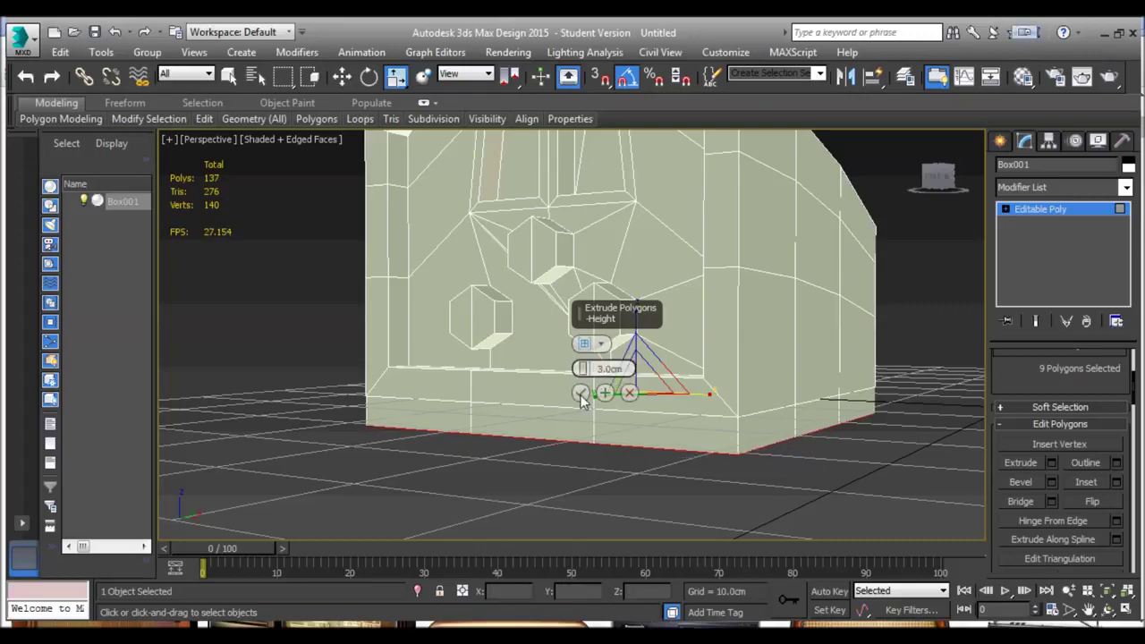
left_click(580, 392)
Select the base layer's three front polygons and add its three right-side polygons to the selection.
middle_click_drag(570, 397, 600, 412, "alt")
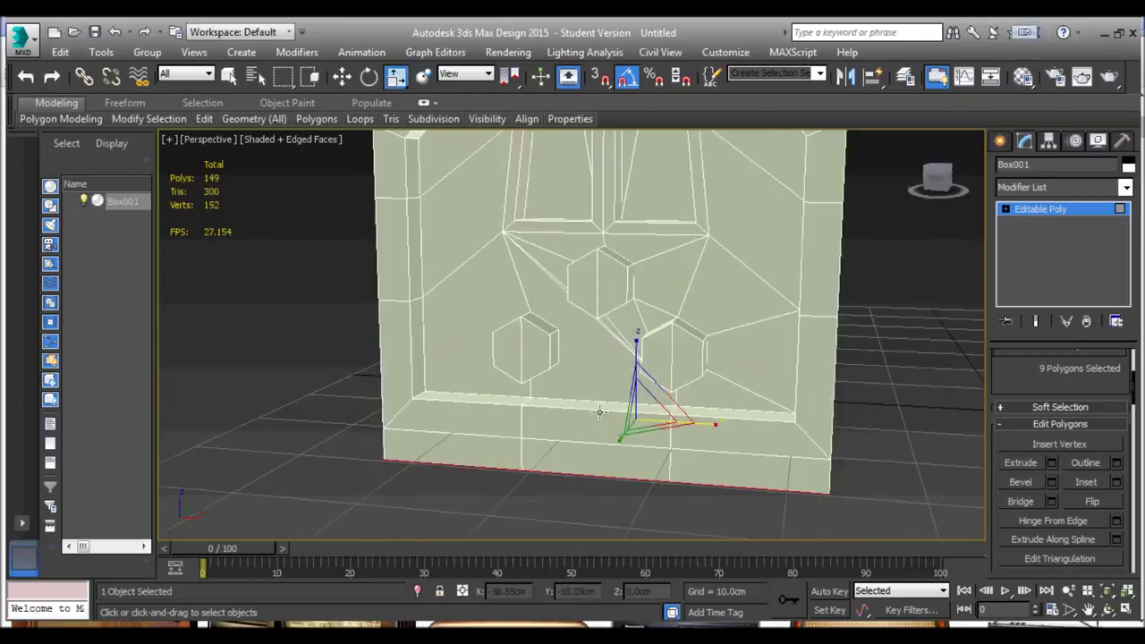
left_click(483, 453)
left_click(608, 460, "ctrl")
left_click(693, 465, "ctrl")
scroll(634, 460, "down", 4)
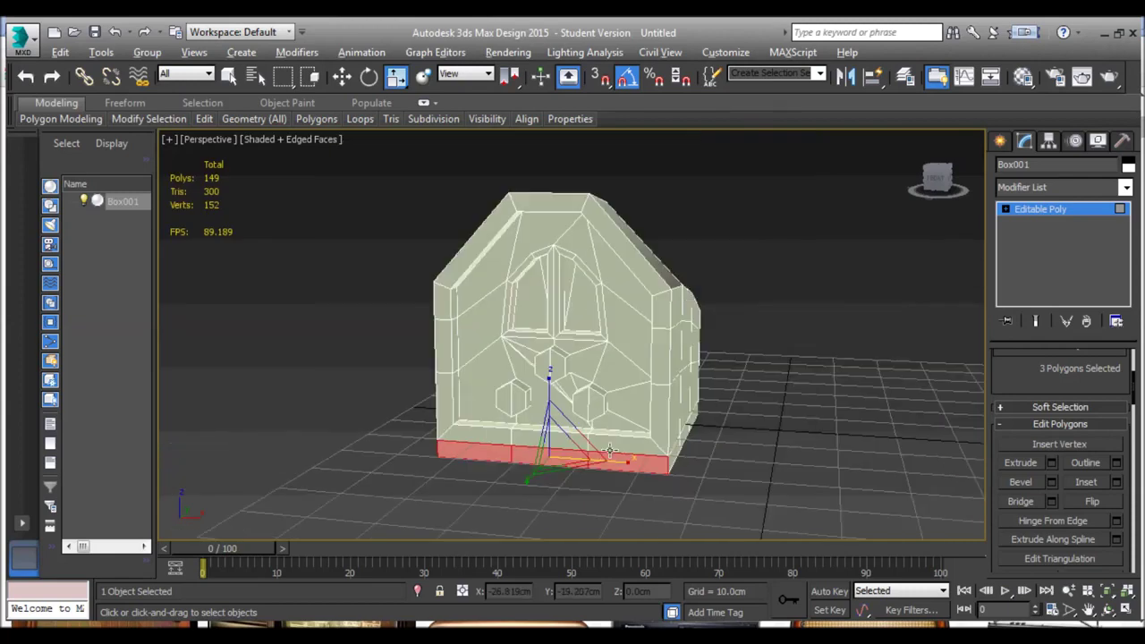
middle_click_drag(610, 450, 553, 445, "alt")
left_click(684, 476, "ctrl")
left_click(710, 464, "ctrl")
left_click(758, 448, "ctrl")
Add the base layer's three back polygons and three left-side polygons to the selection.
middle_click_drag(757, 447, 768, 492, "alt")
left_click(780, 489, "ctrl")
left_click(822, 476, "ctrl")
left_click(862, 462, "ctrl")
middle_click_drag(862, 462, 779, 524, "alt")
left_click(747, 508, "ctrl")
left_click(789, 497, "ctrl")
left_click(836, 491, "ctrl")
Extrude the selected ring of base polygons outward by 3 cm using Local Normal to form a plinth.
middle_click_drag(836, 490, 663, 478, "alt")
left_click(1052, 463)
middle_click_drag(862, 433, 823, 387)
middle_click_drag(750, 431, 772, 483, "alt")
middle_click_drag(792, 422, 771, 350)
left_click(604, 345)
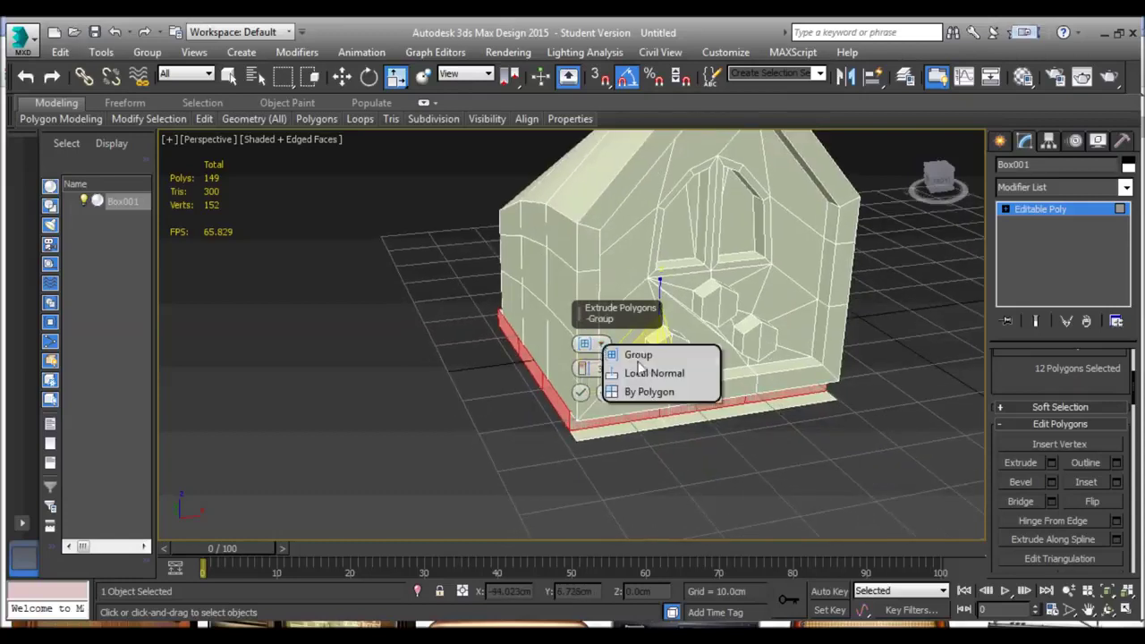
left_click(656, 376)
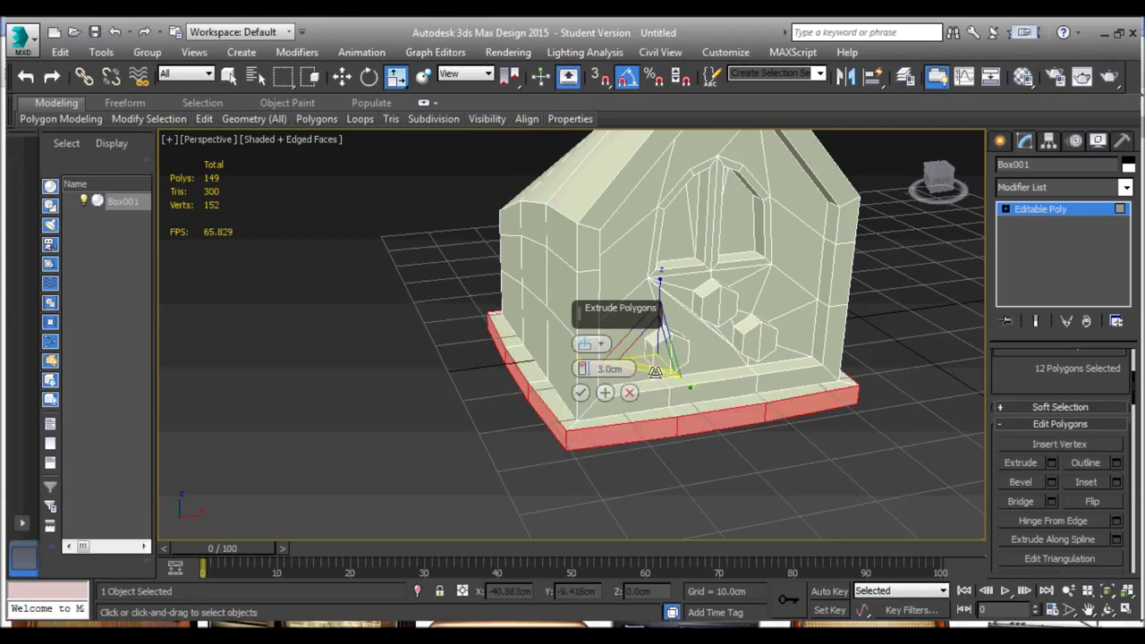
left_click(581, 392)
In the top view, straighten the plinth's back and right outer edges by scaling each row of vertices flat.
middle_click_drag(684, 386, 820, 377, "alt")
middle_click_drag(785, 332, 719, 343)
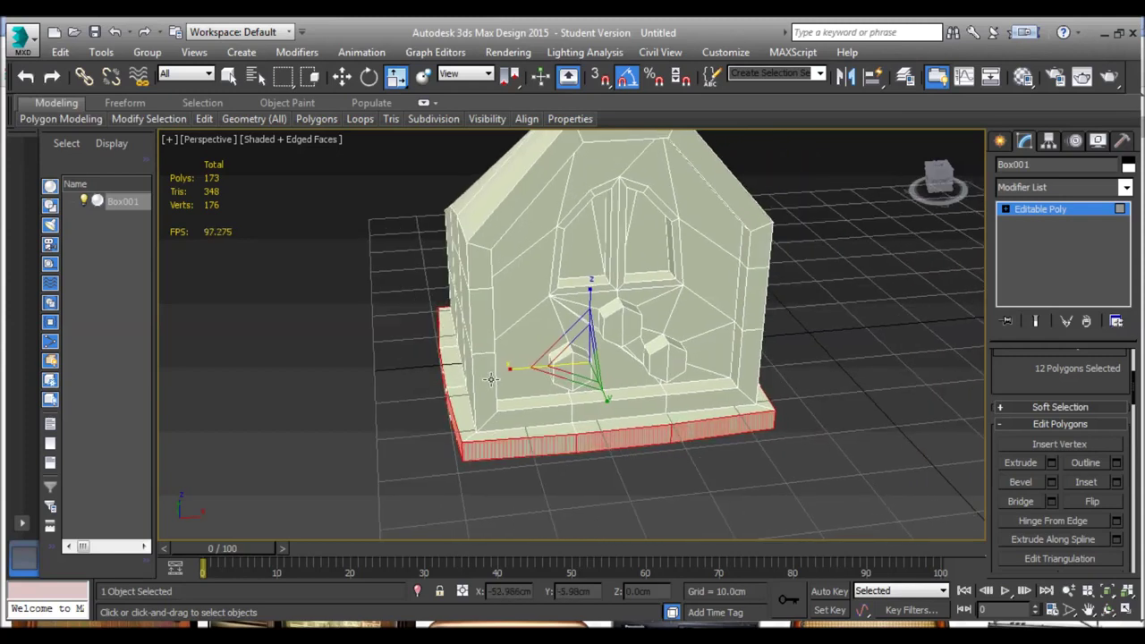
key("t")
scroll(511, 356, "up", 5)
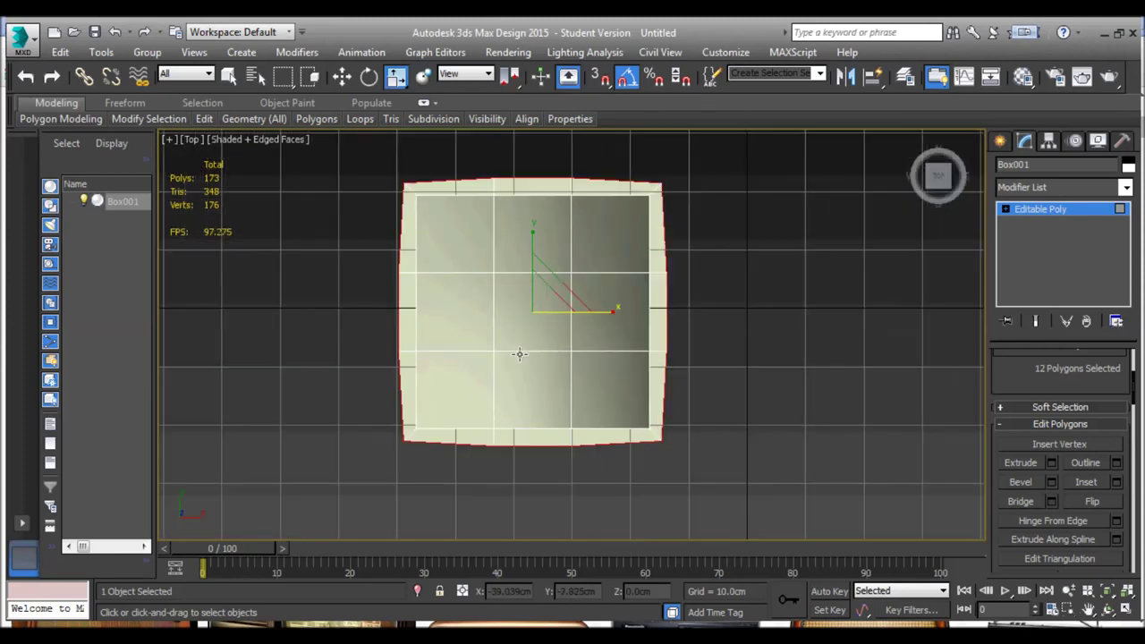
middle_click_drag(519, 353, 533, 324)
key("1")
left_click_drag(377, 181, 703, 257)
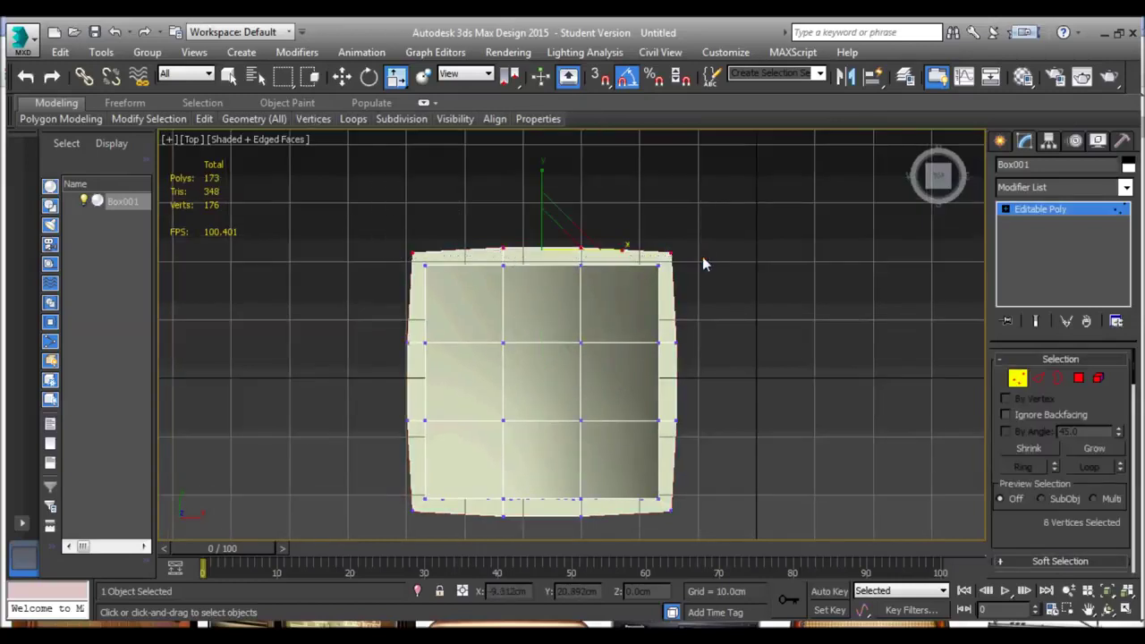
left_click_drag(543, 175, 663, 516)
left_click_drag(712, 227, 669, 537)
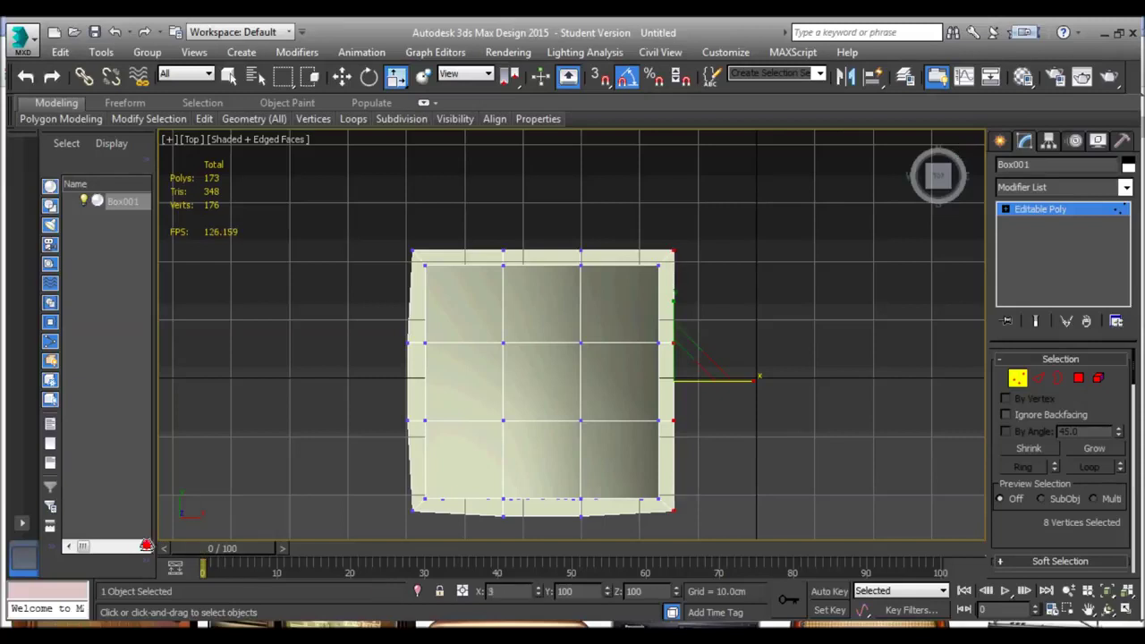
Straighten the plinth's front and left outer edges by scaling each row of vertices flat.
middle_click_drag(543, 359, 525, 242)
left_click_drag(451, 420, 361, 400)
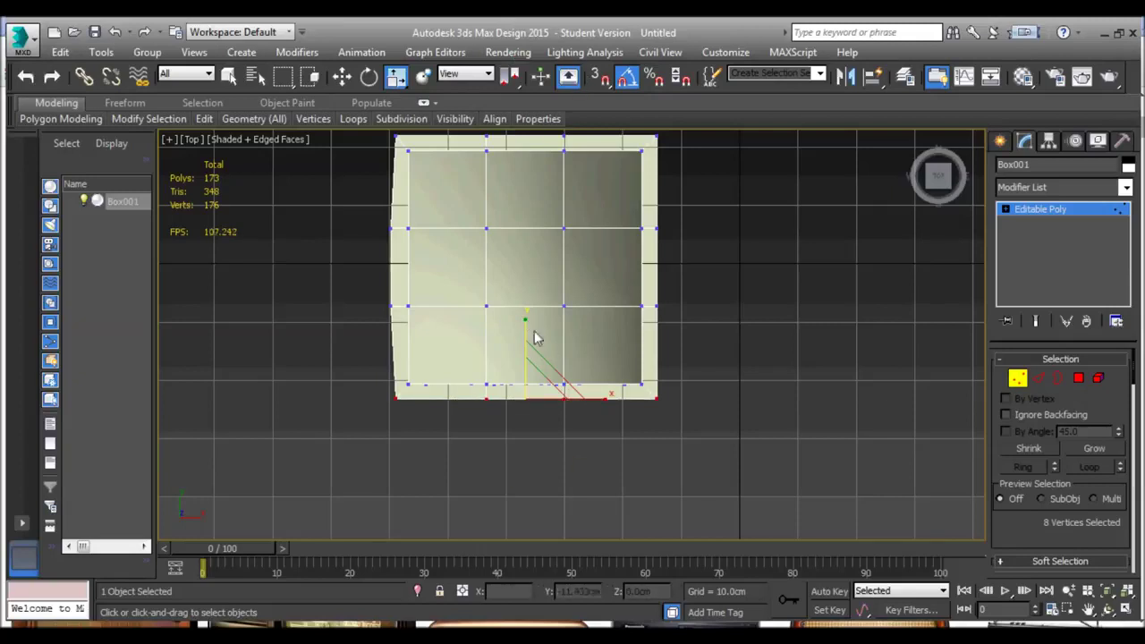
middle_click_drag(497, 287, 526, 320)
left_click_drag(373, 140, 431, 467)
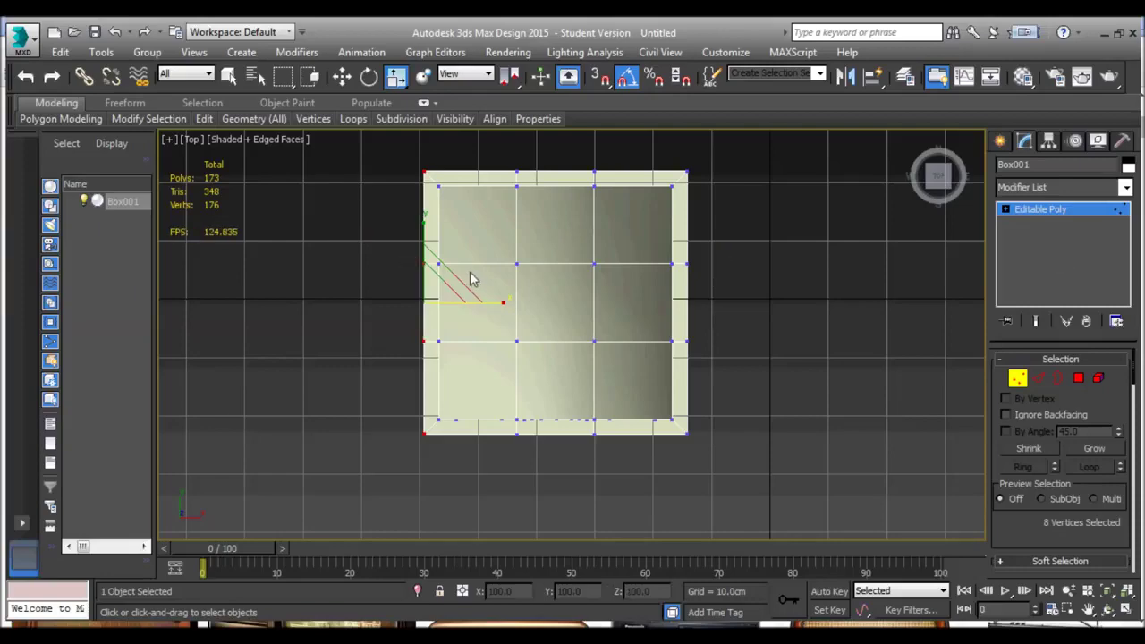
Target weld the inner row of vertices along the front of the underside onto the plinth's outer front edge.
key("p")
mouse_move(524, 273)
middle_mouse_down()
mouse_move(530, 280)
mouse_move(507, 224)
mouse_move(535, 260)
middle_mouse_up()
mouse_move(562, 399)
middle_mouse_down()
mouse_move(557, 375)
mouse_move(569, 378)
middle_mouse_up()
scroll(569, 378, "down", 2)
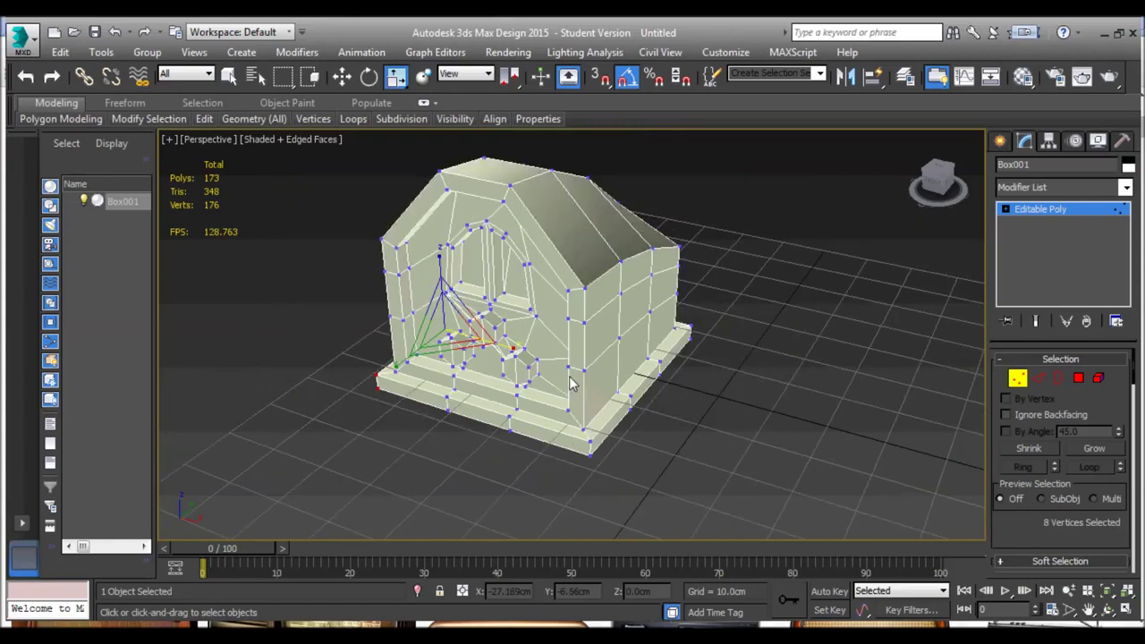
middle_click_drag(557, 302, 939, 422, "alt")
scroll(609, 340, "up", 3)
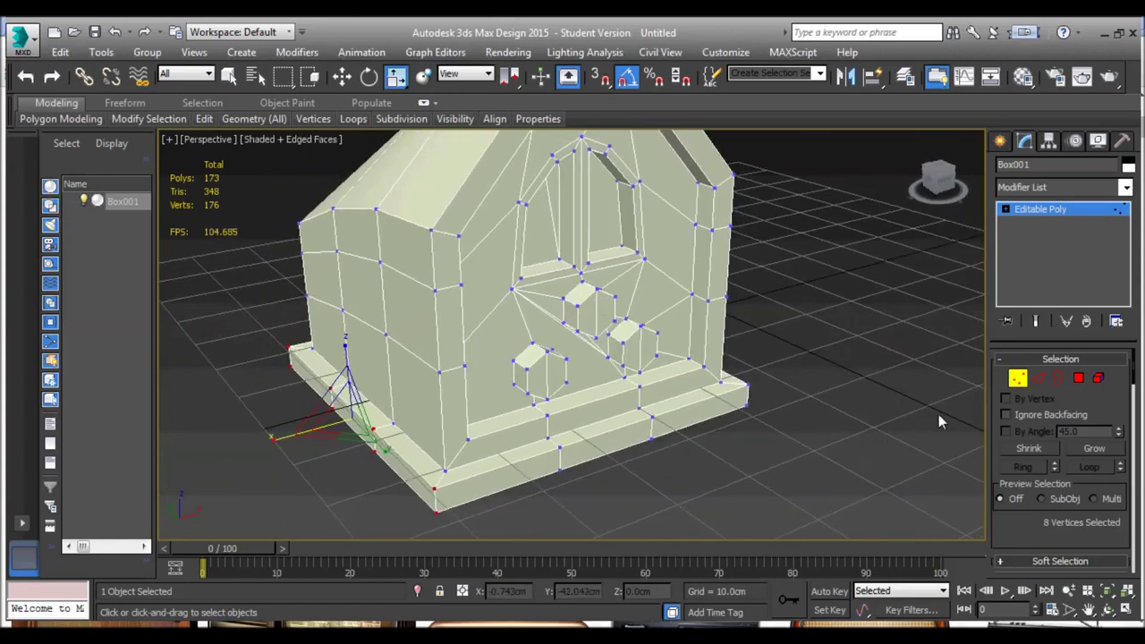
scroll(1108, 415, "down", 5)
left_click(1110, 453)
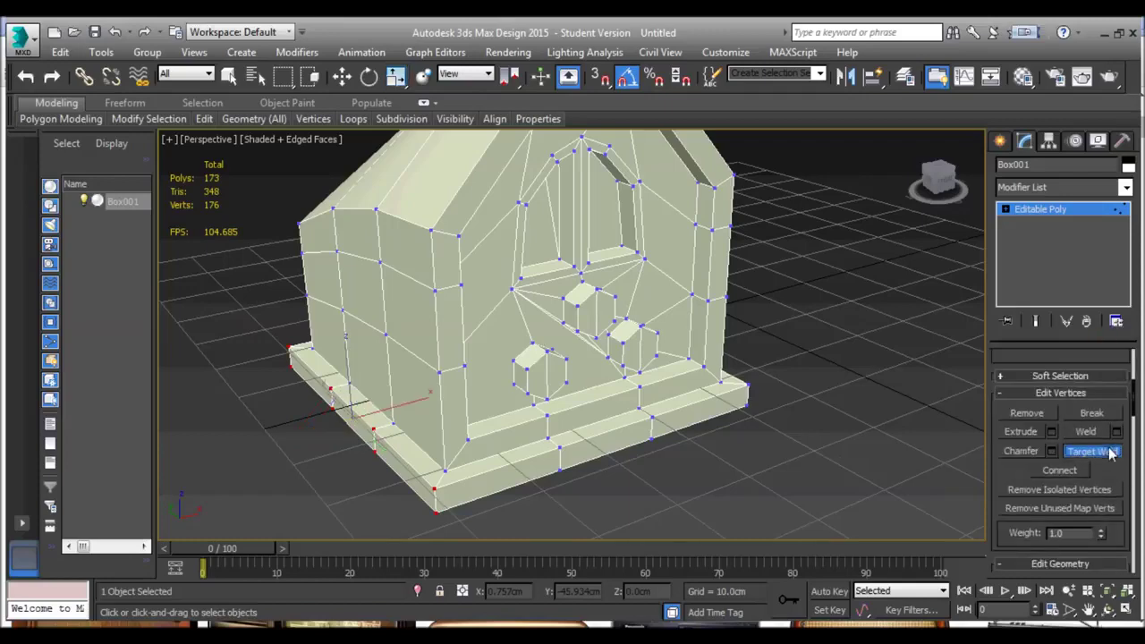
middle_click_drag(633, 410, 529, 259, "alt")
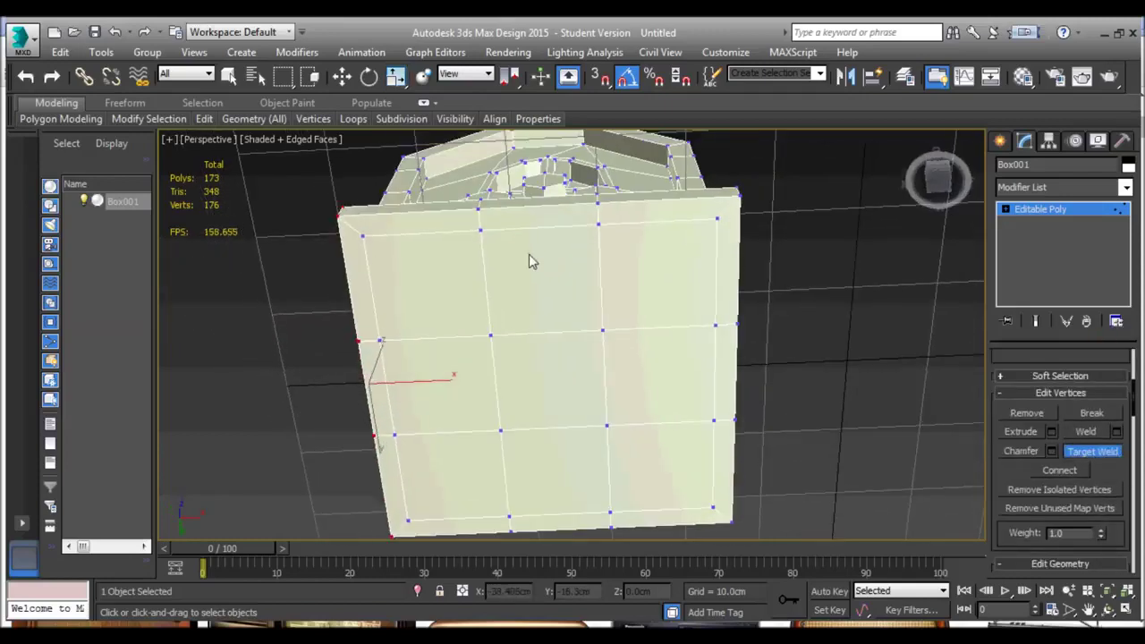
left_click(356, 231)
left_click(341, 215)
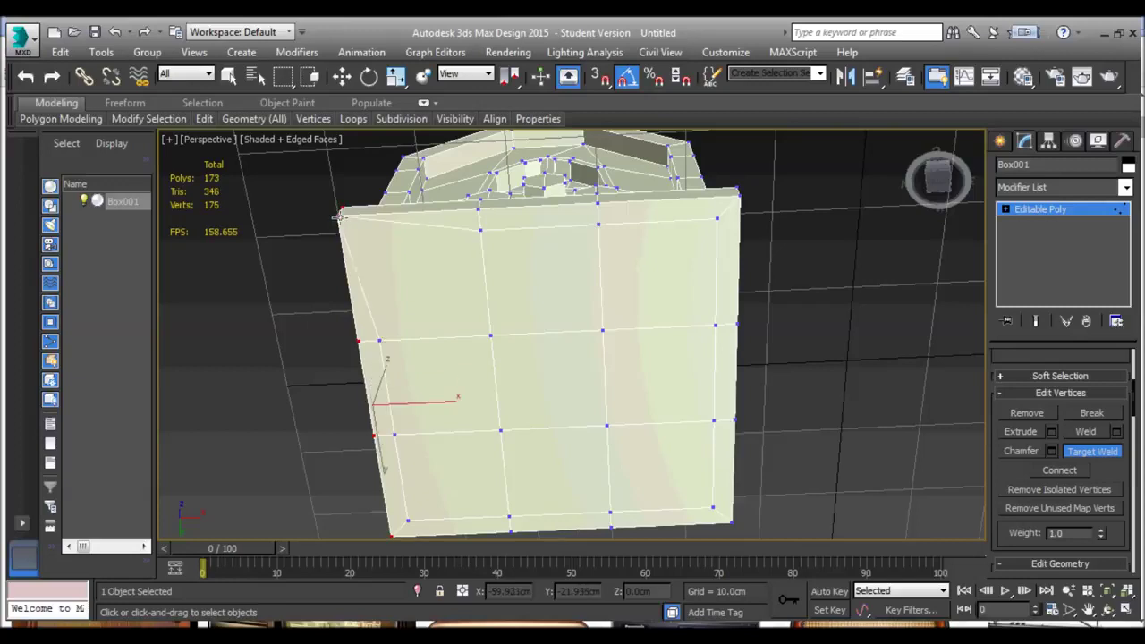
left_click(480, 210)
left_click(737, 194)
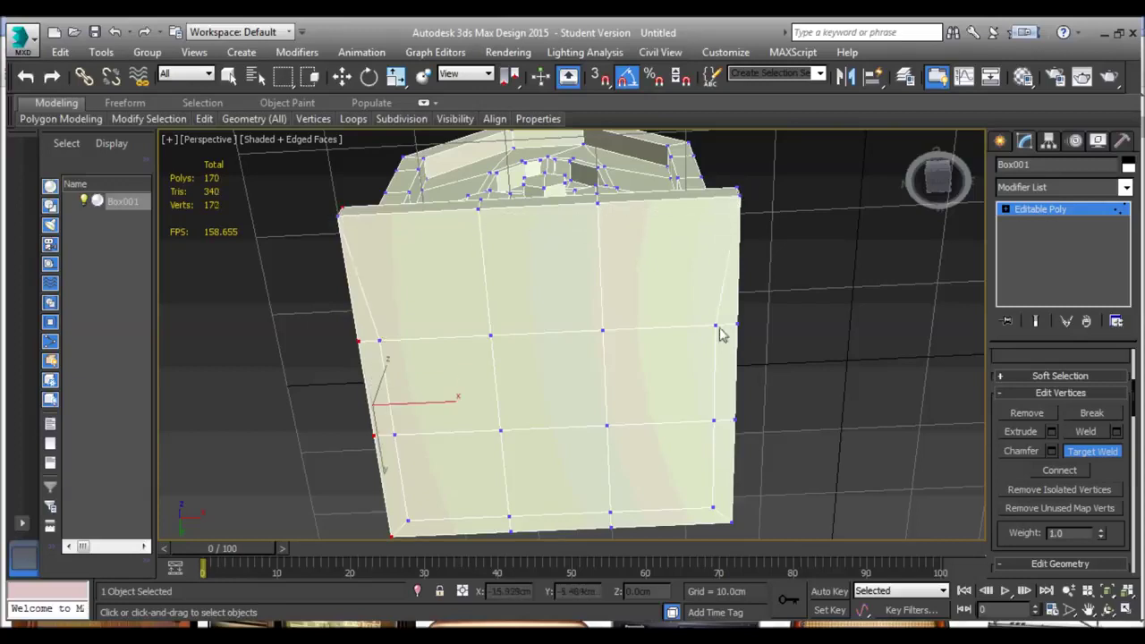
Target weld the underside's inner vertices along the right side and back onto the matching outer edge vertices.
left_click(736, 324)
left_click(734, 419)
left_click(732, 521)
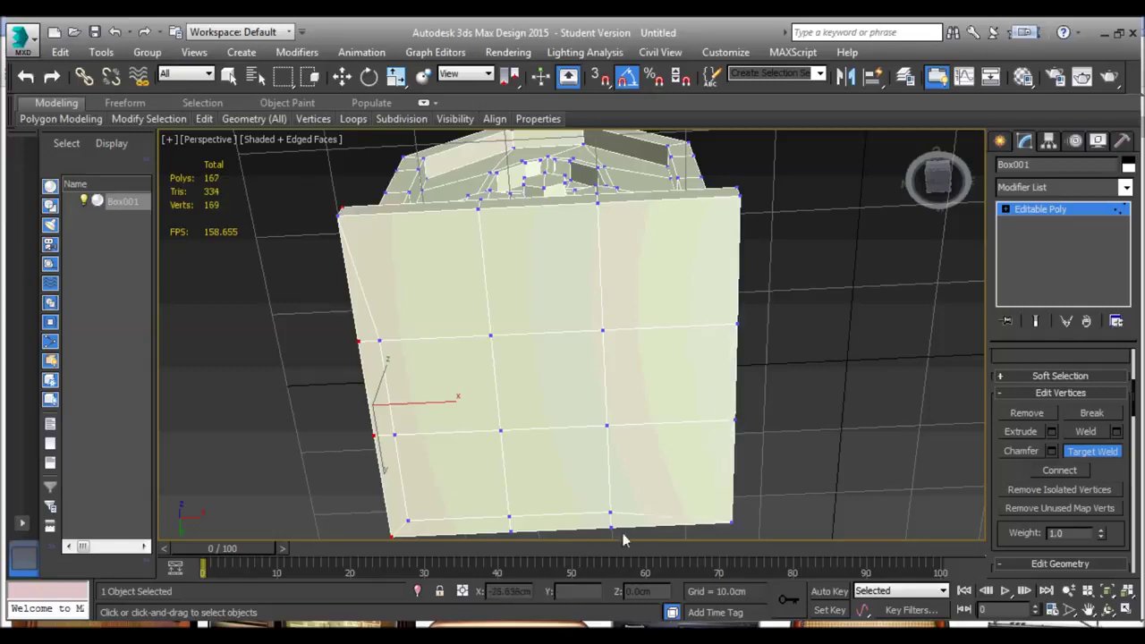
left_click(612, 528)
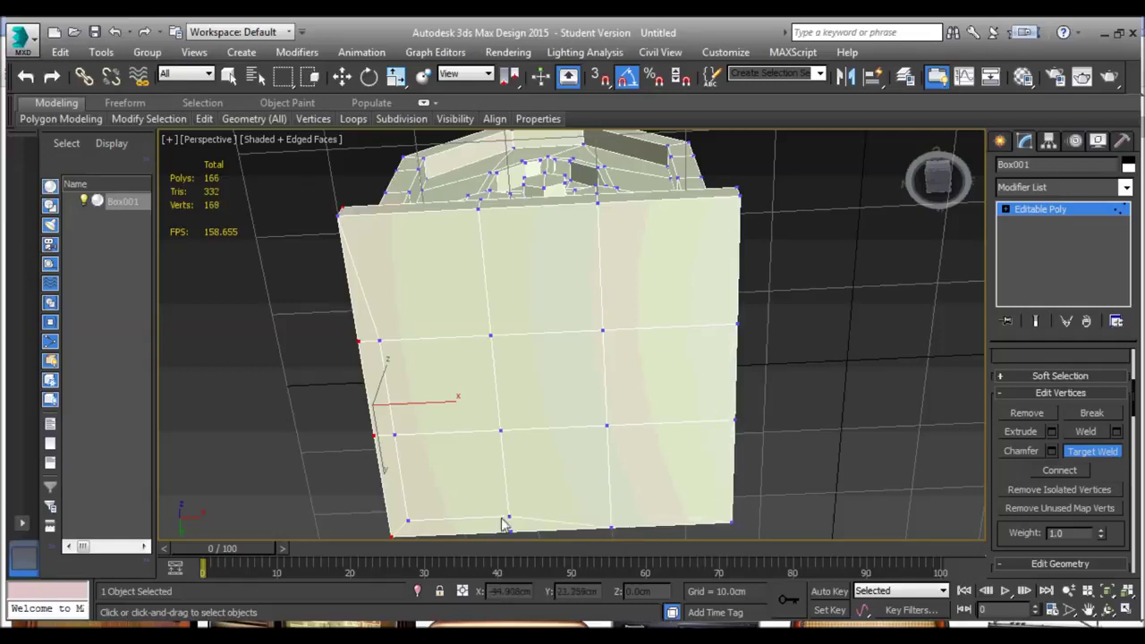
left_click(511, 531)
Target weld the underside's remaining inner vertices along the left side onto the outer left edge, including the back-left corner.
middle_click_drag(449, 423, 513, 384)
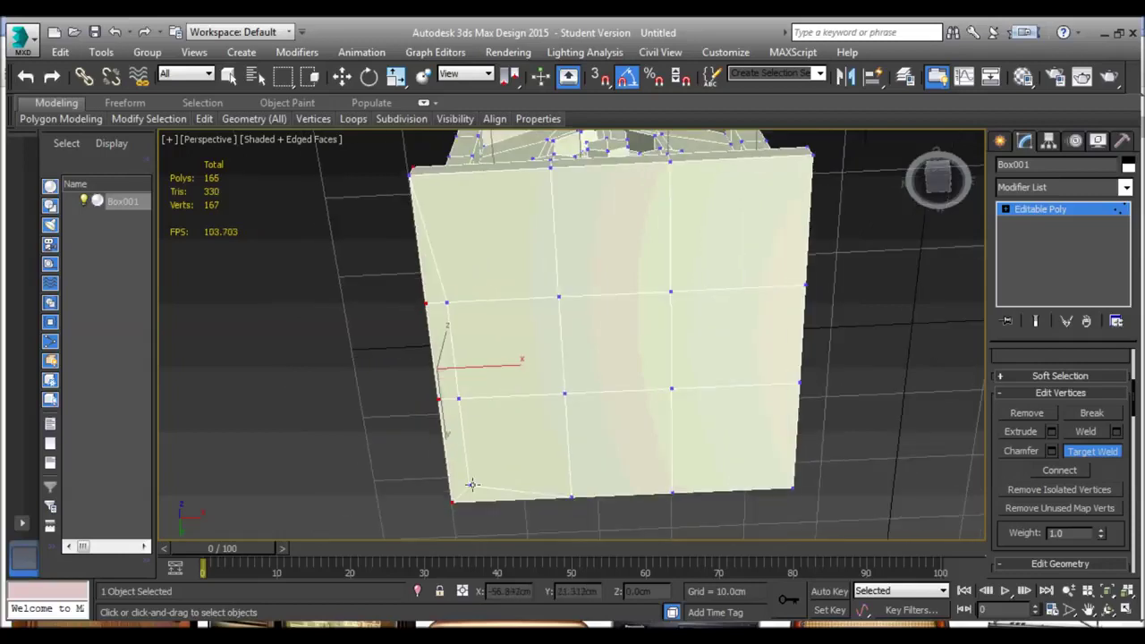
left_click(451, 504)
left_click(437, 401)
left_click(446, 305)
left_click(427, 302)
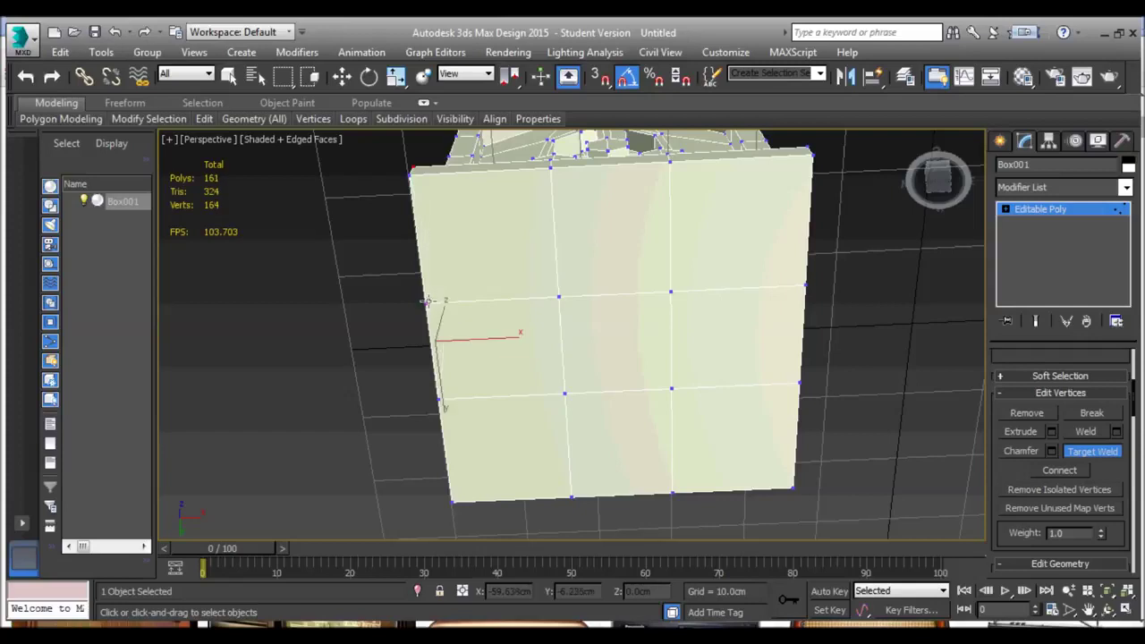
Target weld the underside's interior grid vertices onto the left and right edges and the mid-back vertices into the back corners.
left_click(560, 297)
left_click(427, 302)
left_click(568, 392)
left_click(439, 402)
left_click(570, 497)
left_click(455, 501)
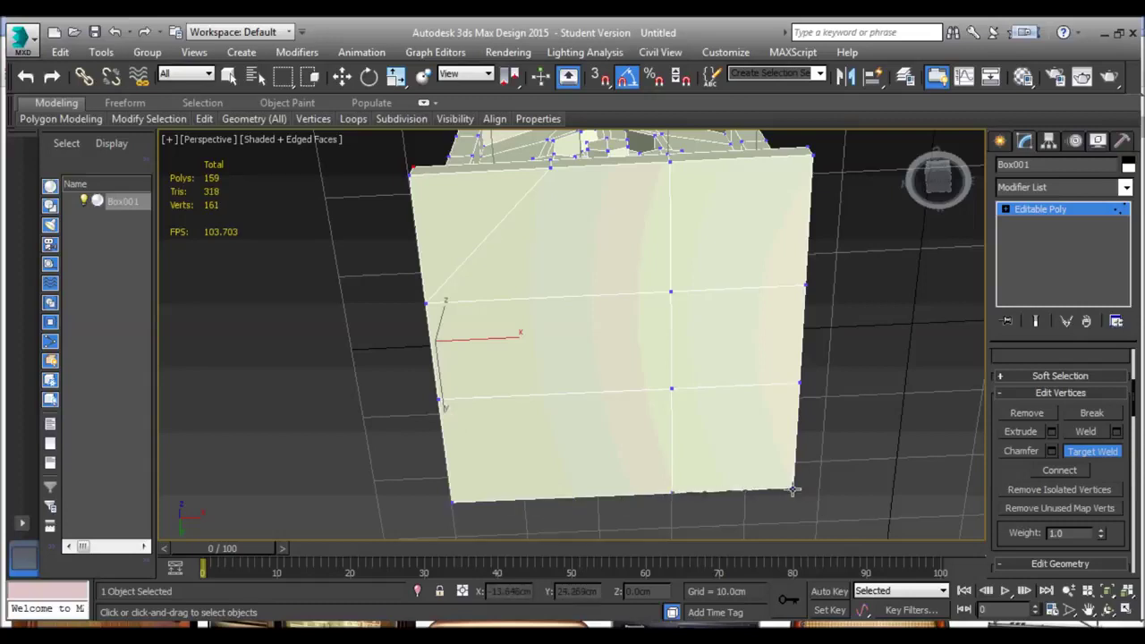
left_click(673, 389)
left_click(802, 382)
left_click(673, 292)
left_click(806, 287)
Target weld the intermediate upper and lower vertices of the plinth's front face into its left and right corners.
middle_click_drag(767, 284, 659, 380, "alt")
left_click(808, 378)
left_click(661, 405)
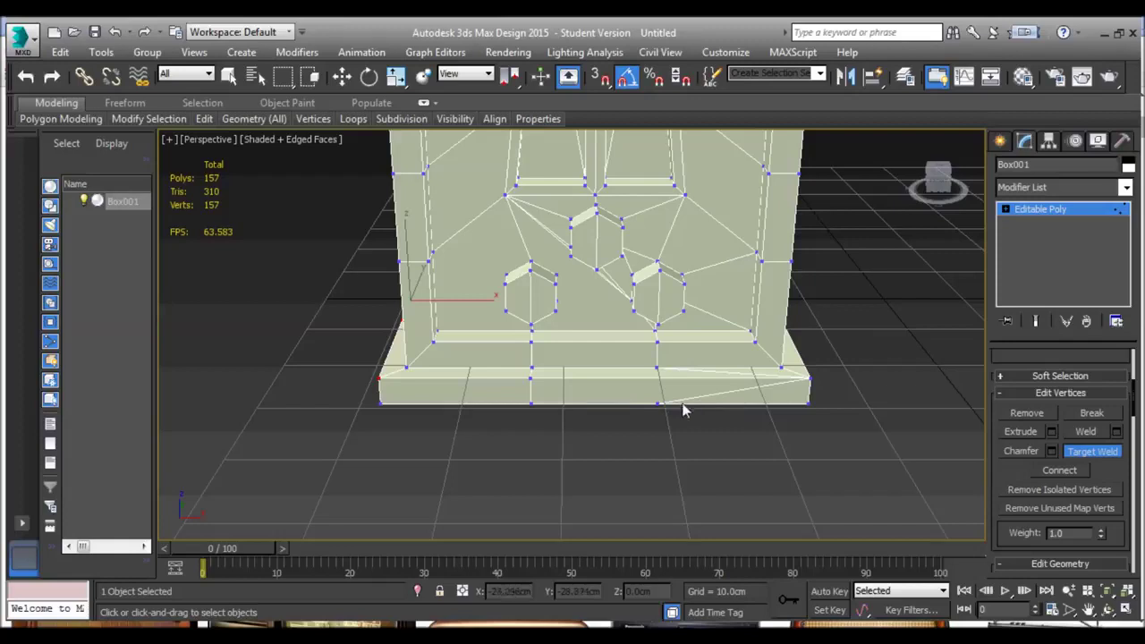
left_click(654, 405)
left_click(808, 403)
left_click(531, 380)
left_click(381, 378)
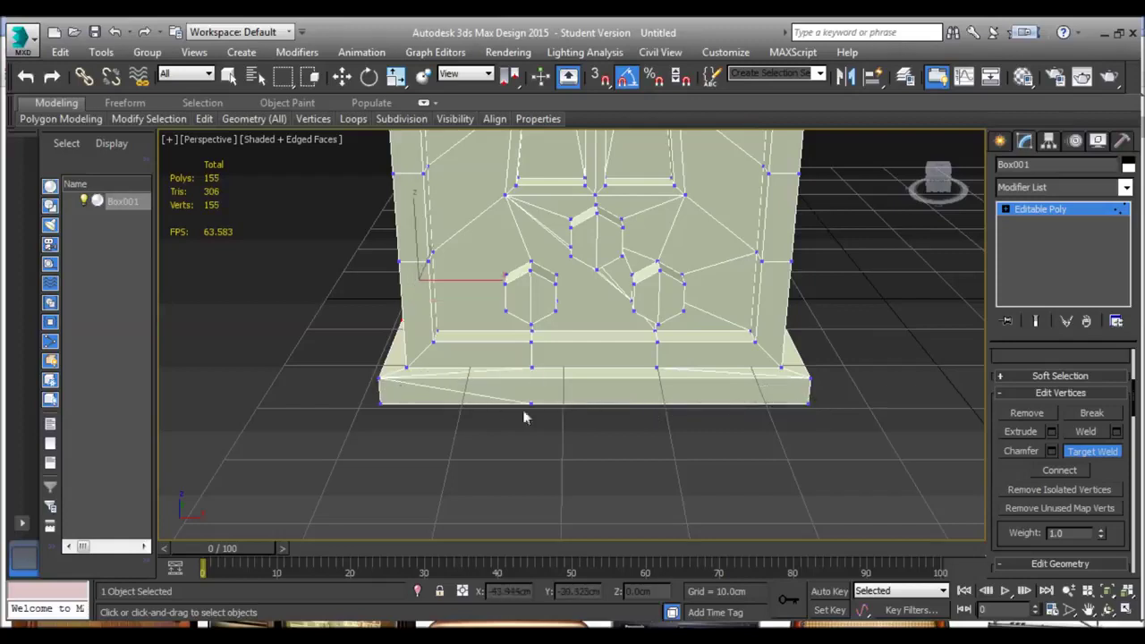
left_click(532, 405)
left_click(379, 403)
Target weld the remaining intermediate vertices along the plinth's other edges into its corners and leave vertex editing.
middle_click_drag(484, 367, 610, 398, "alt")
left_click(589, 415)
left_click(490, 445)
left_click(699, 352)
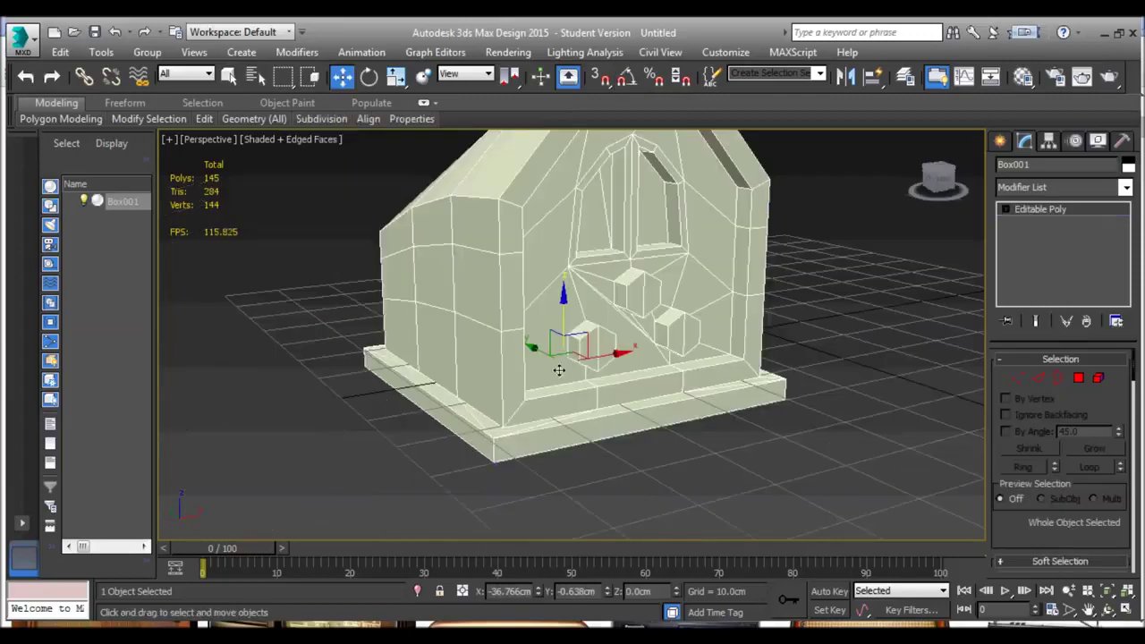
In vertex editing, target weld the lower mid-height vertices of the cabinet's left side down to its base vertices.
scroll(570, 362, "up", 2)
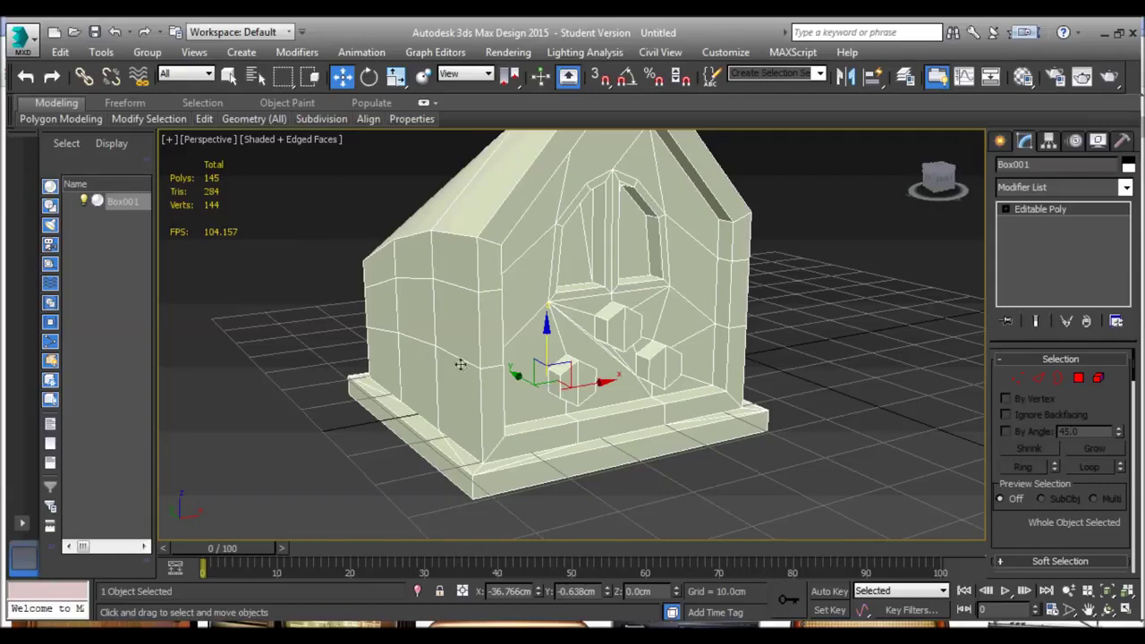
middle_click_drag(578, 318, 560, 323)
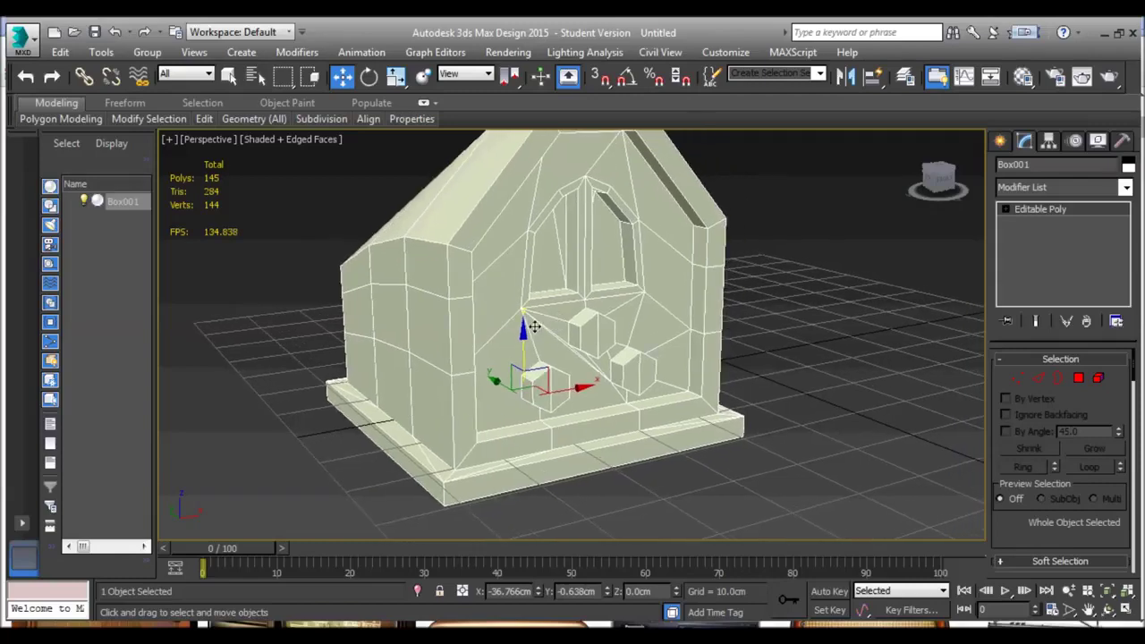
left_click(1019, 378)
middle_click_drag(488, 356, 725, 391, "alt")
scroll(1110, 479, "down", 5)
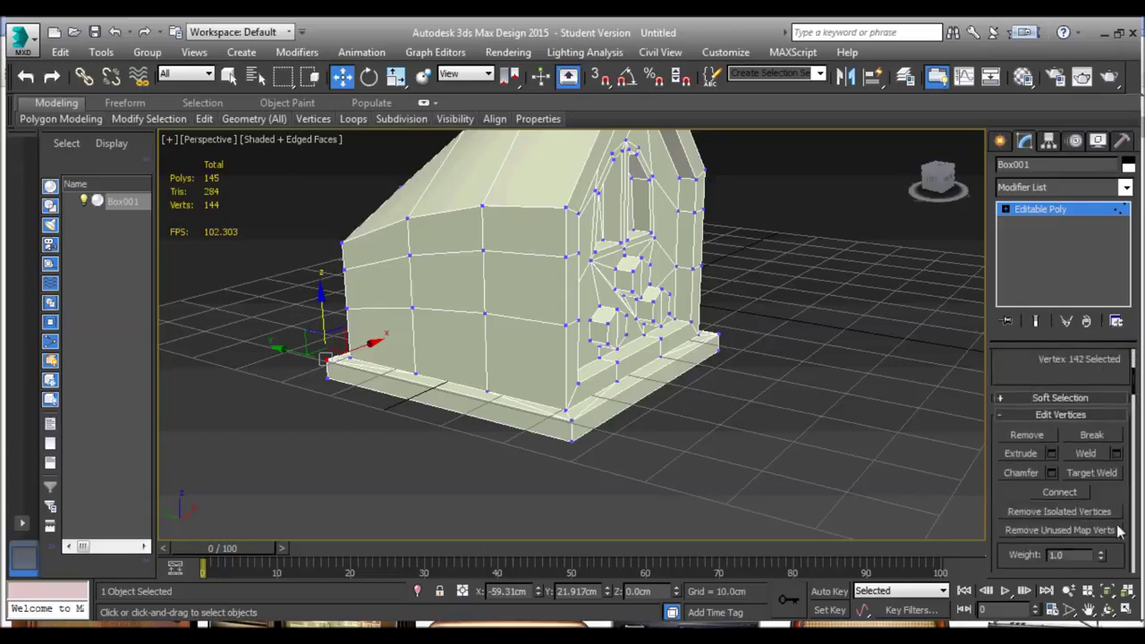
scroll(1118, 402, "up", 3)
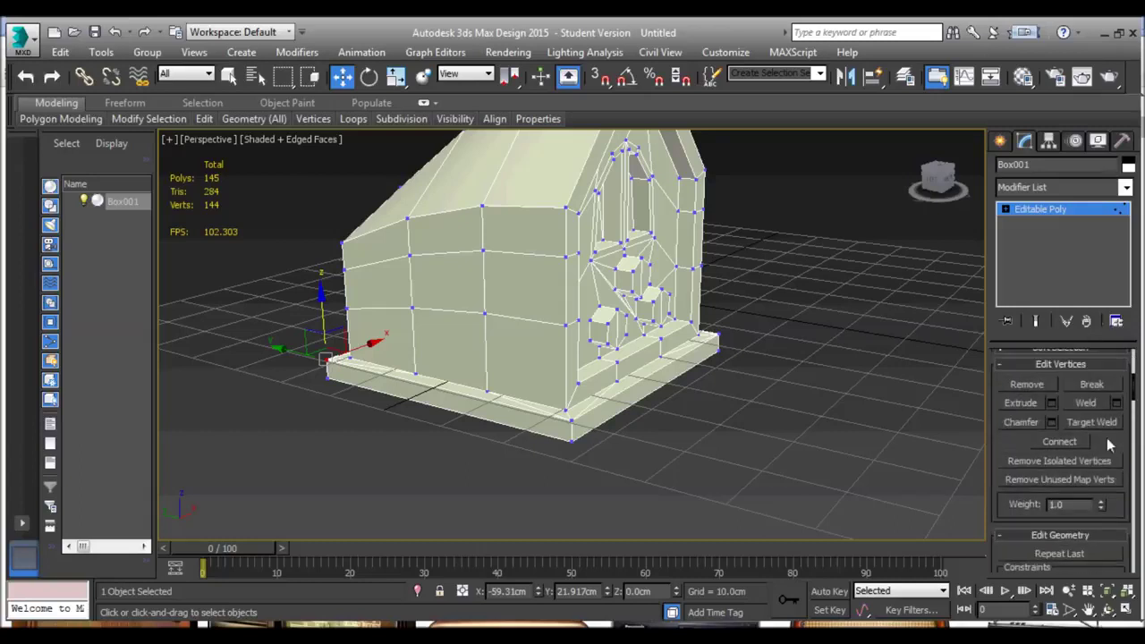
left_click(1092, 422)
left_click(565, 329)
left_click(568, 411)
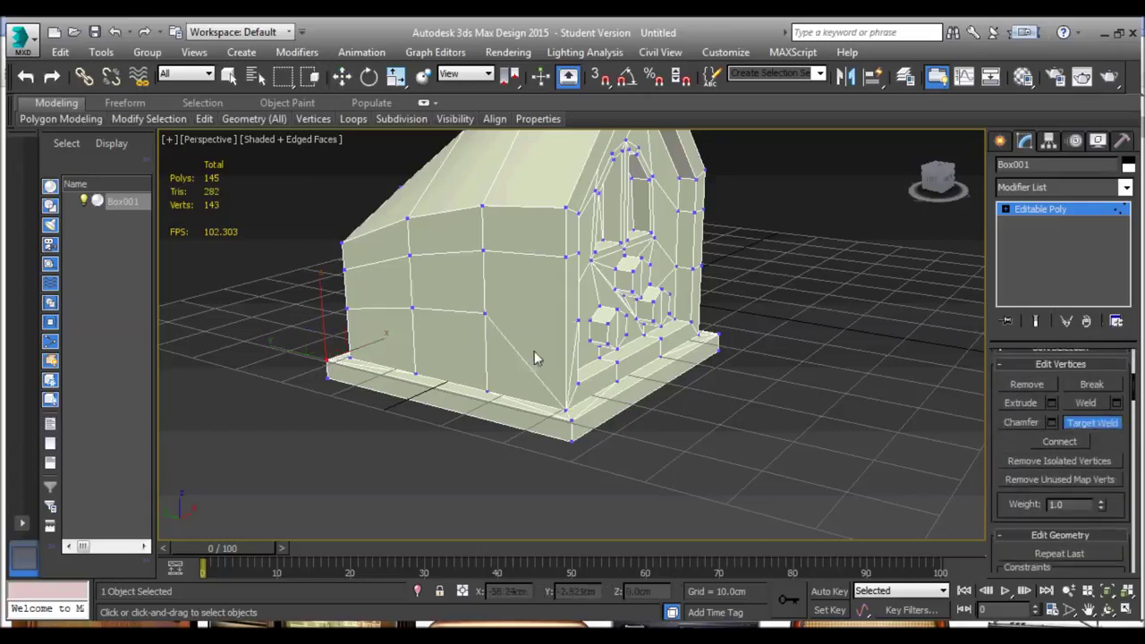
left_click(485, 315)
left_click(487, 391)
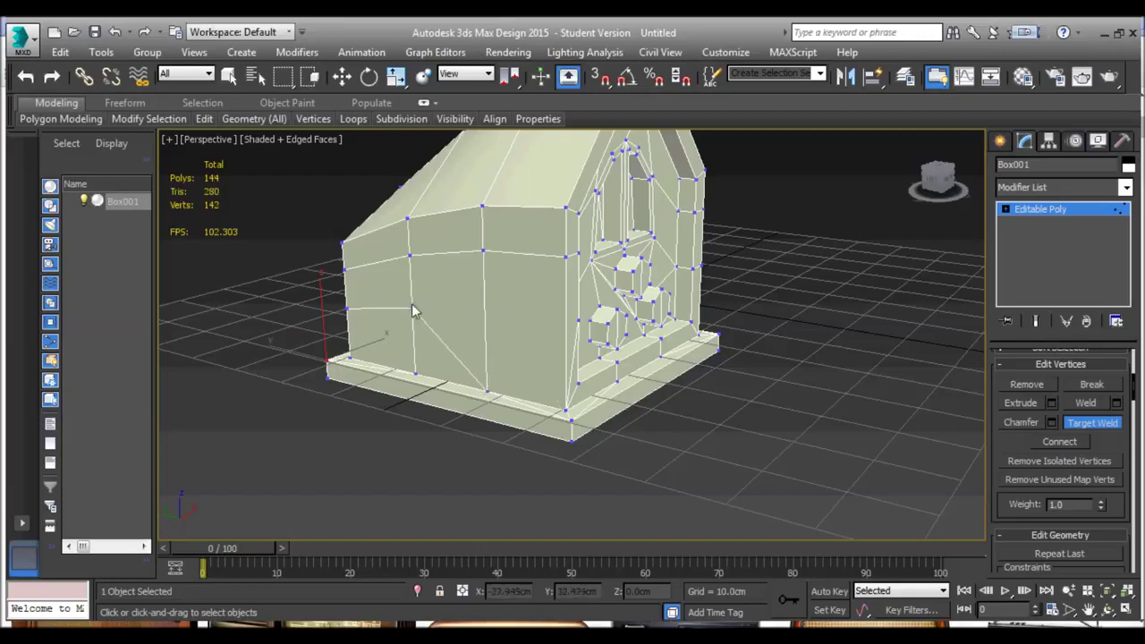
left_click(413, 309)
left_click(415, 373)
Target weld the lower mid-height vertices around the cabinet's back, right side and front-right corner down to the base vertices.
middle_click_drag(563, 317, 716, 313, "alt")
middle_click_drag(353, 319, 227, 313, "alt")
left_click(298, 315)
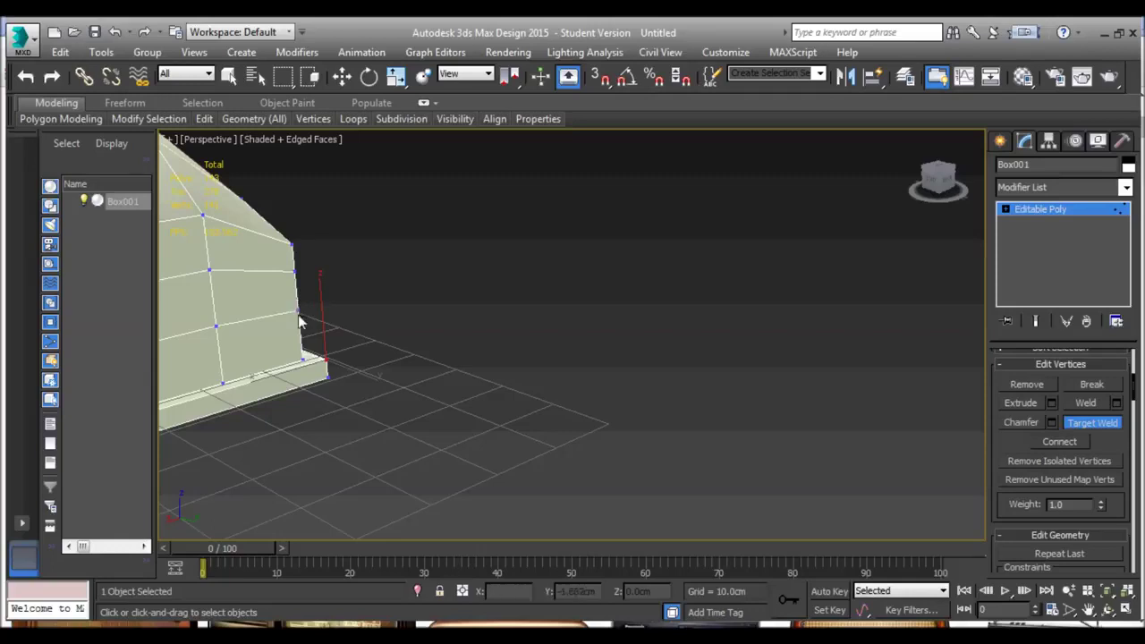
left_click(304, 358)
middle_click_drag(305, 358, 557, 307)
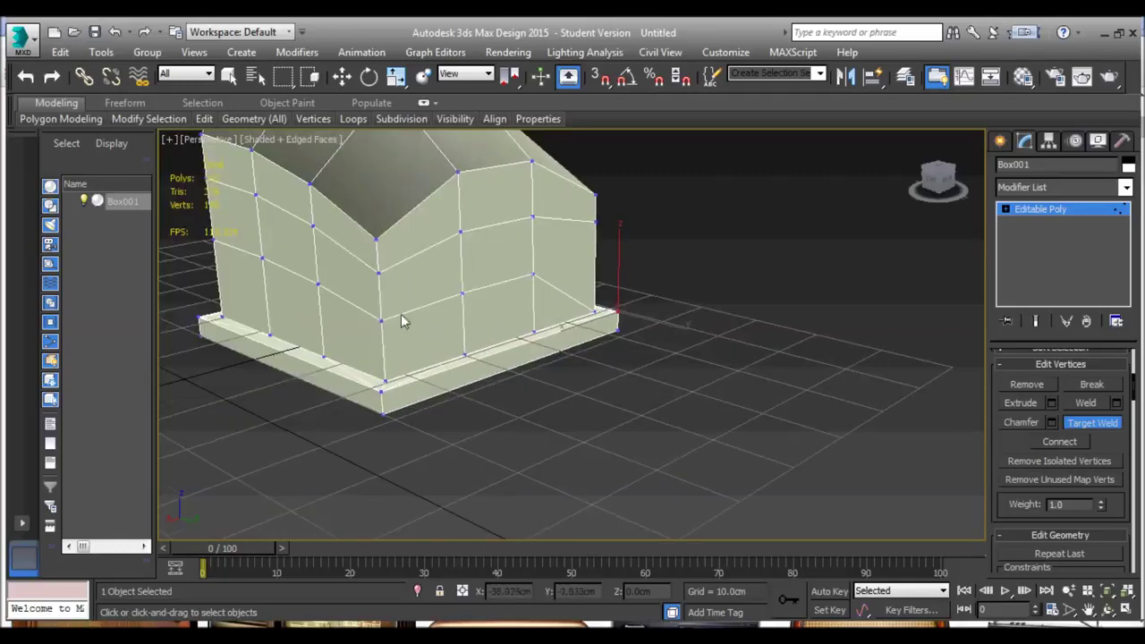
left_click(383, 381)
left_click(323, 356)
left_click(270, 334)
middle_click_drag(271, 335, 440, 323, "alt")
left_click(800, 482)
Target weld the four intermediate vertices on the front panel's bottom frame into the frame's left and right corners.
middle_click_drag(729, 445, 704, 436, "alt")
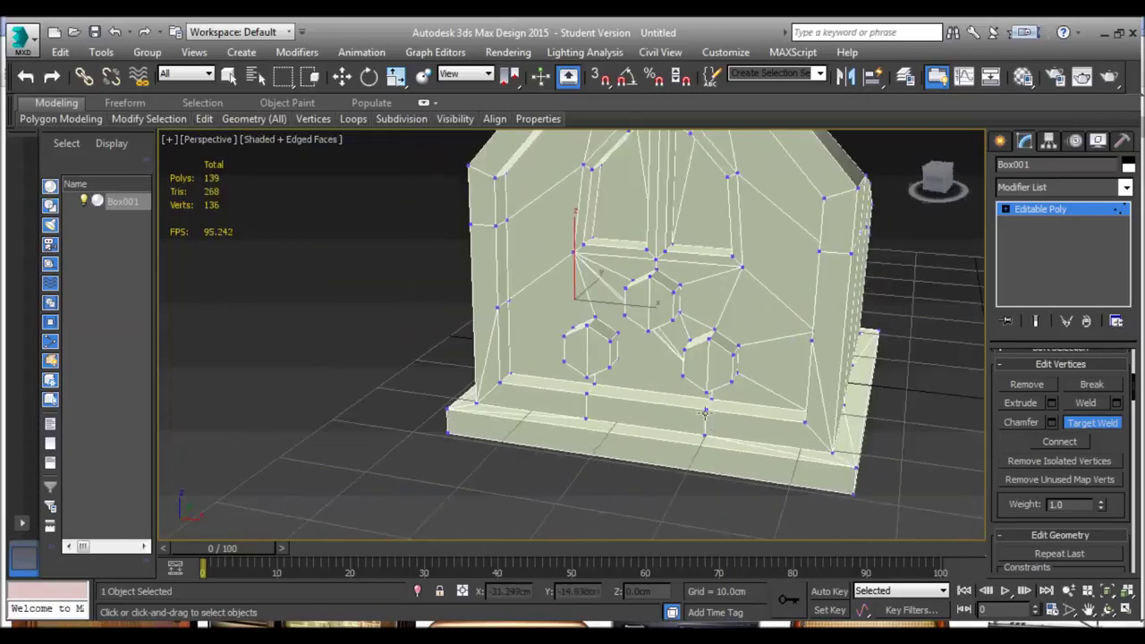
left_click(804, 422)
left_click(828, 453)
left_click(501, 386)
left_click(476, 404)
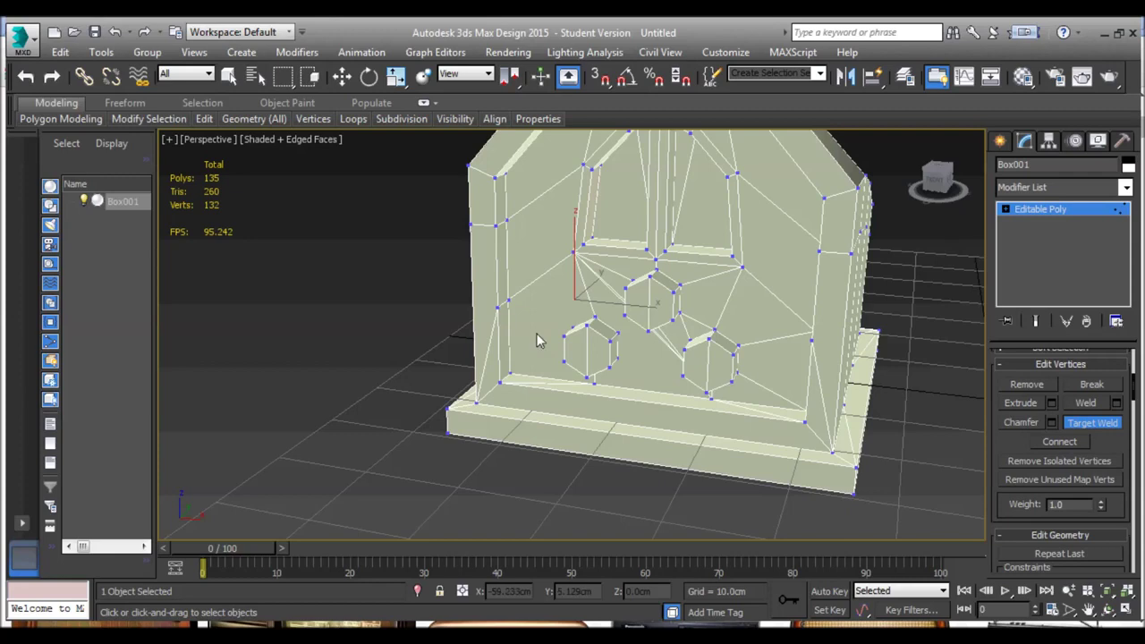
Target weld the redundant vertices on the right side of the front frame into its neighbouring frame vertices.
middle_click_drag(539, 337, 531, 421)
middle_click_drag(598, 313, 665, 299, "alt")
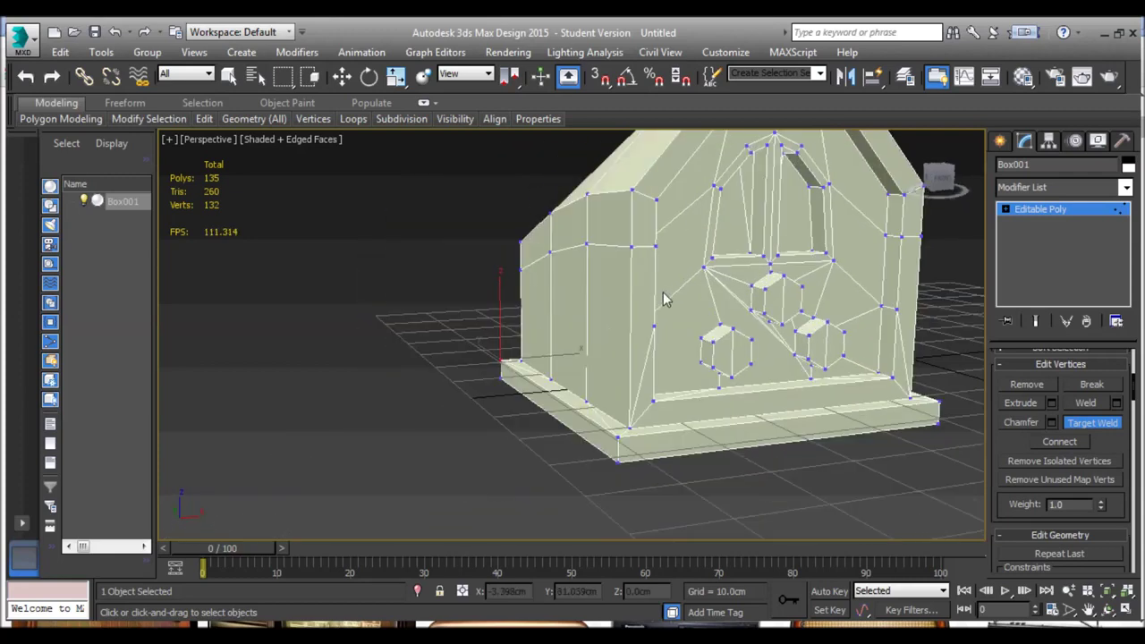
middle_click_drag(865, 219, 826, 314, "alt")
left_click(826, 319)
left_click(828, 280)
middle_click_drag(827, 280, 788, 287, "alt")
mouse_move(531, 312)
middle_mouse_down("alt")
mouse_move(568, 305)
mouse_move(524, 303)
middle_mouse_up("alt")
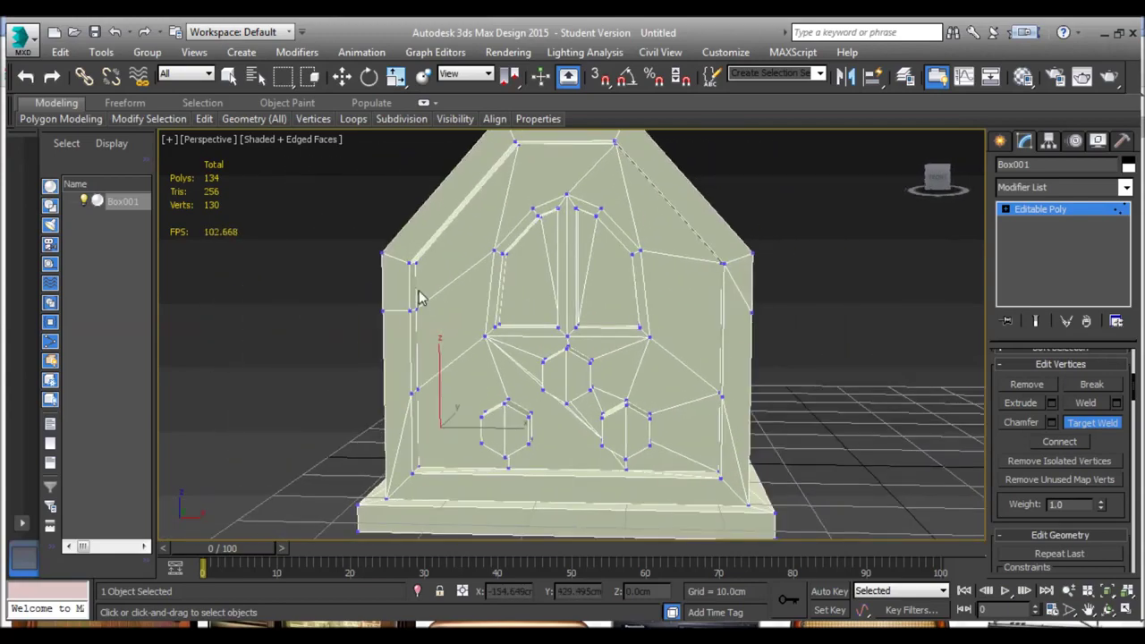
Target weld the redundant upper vertices on the left side of the front frame into its neighbouring frame vertices.
left_click(418, 263)
left_click(411, 264)
middle_click_drag(427, 312, 453, 317, "alt")
middle_click_drag(624, 278, 591, 280)
scroll(587, 280, "up", 4)
scroll(559, 306, "down", 4)
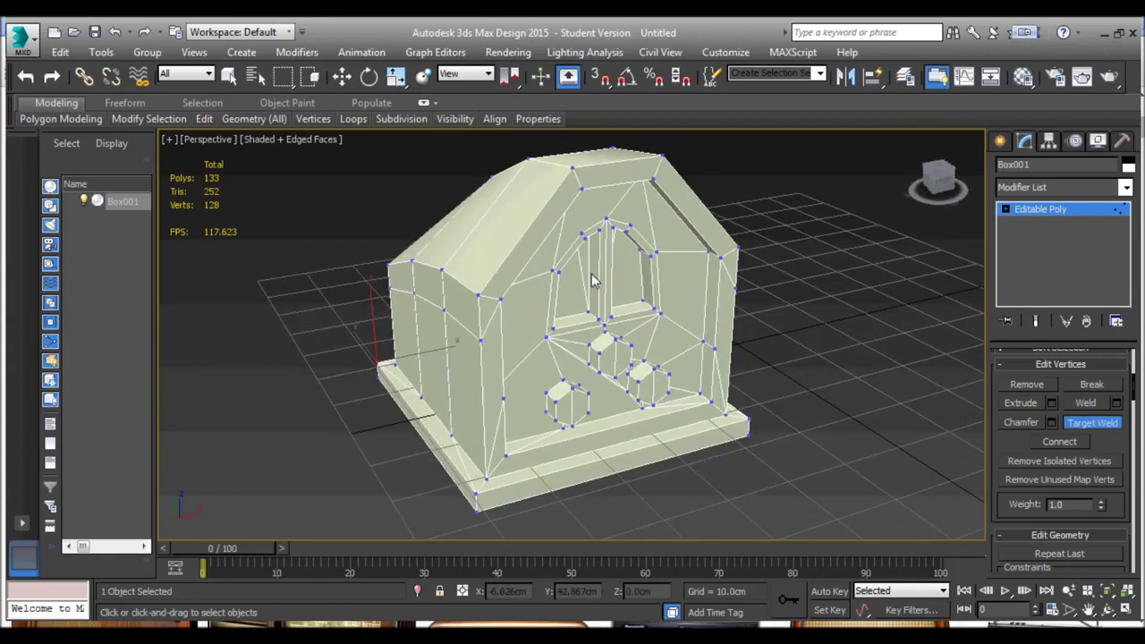